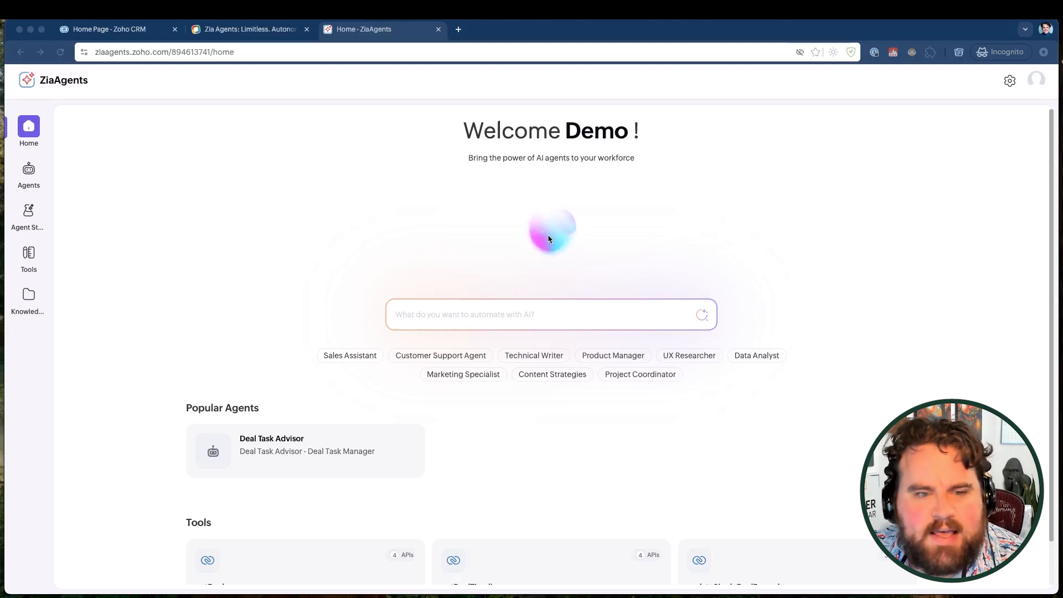
click(504, 314)
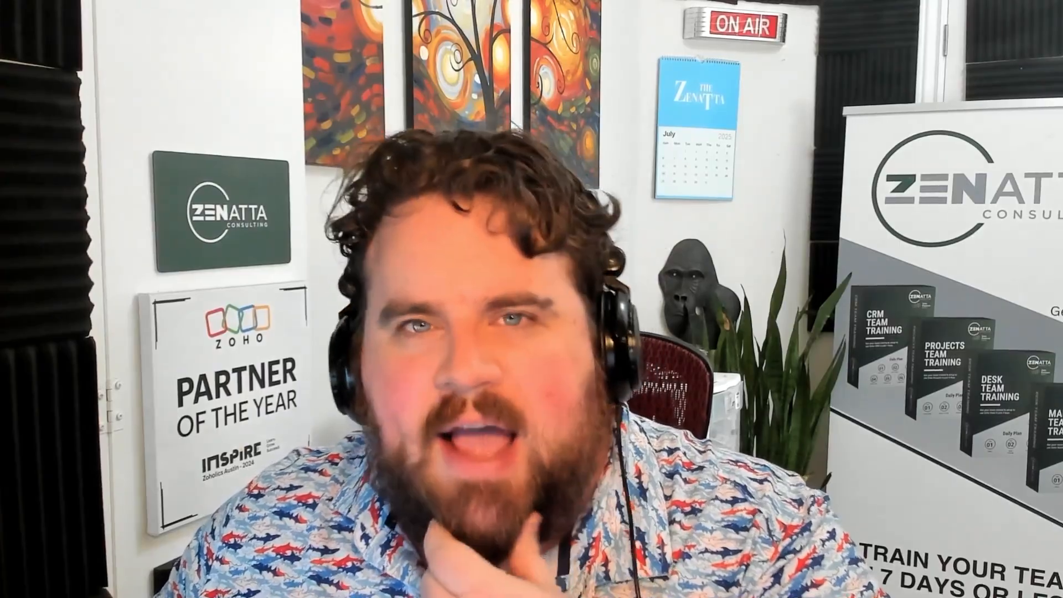
Check which models are offered in the Deal Task Advisor's basic information and close the editor without saving.
scroll(292, 357, down, 2)
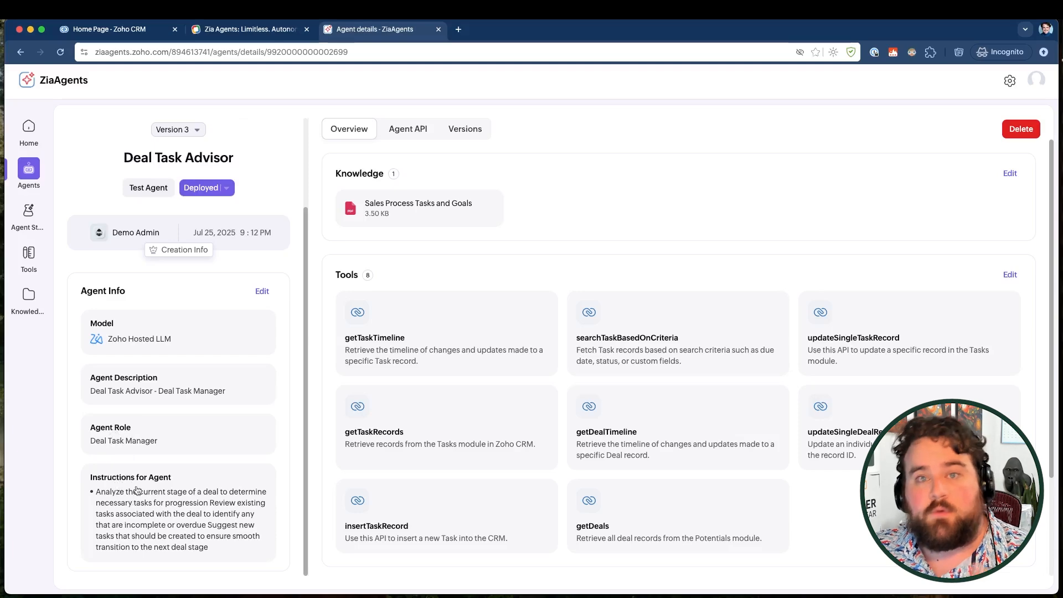
click(259, 292)
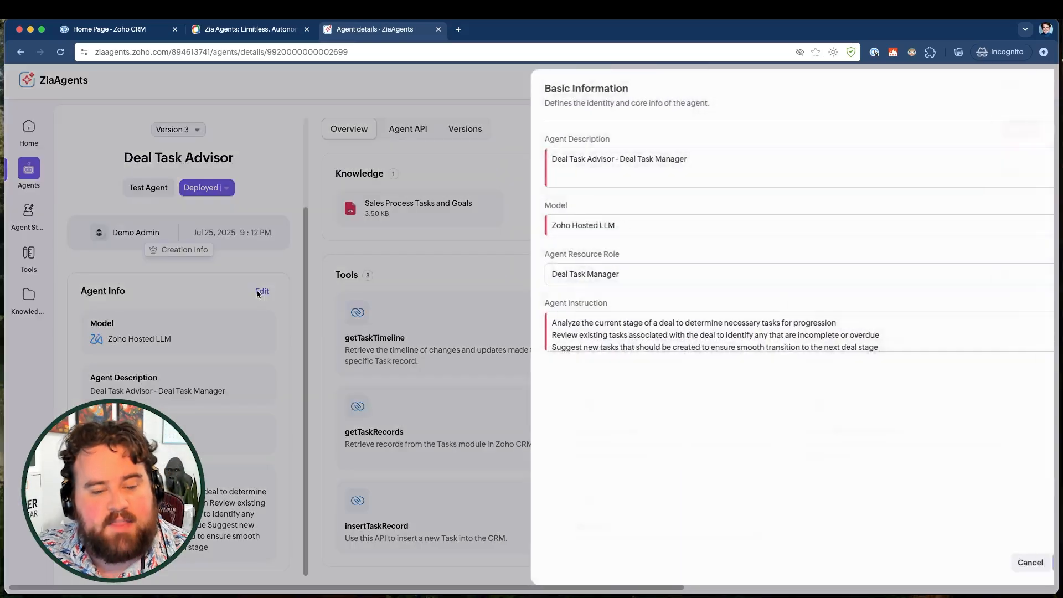
click(613, 222)
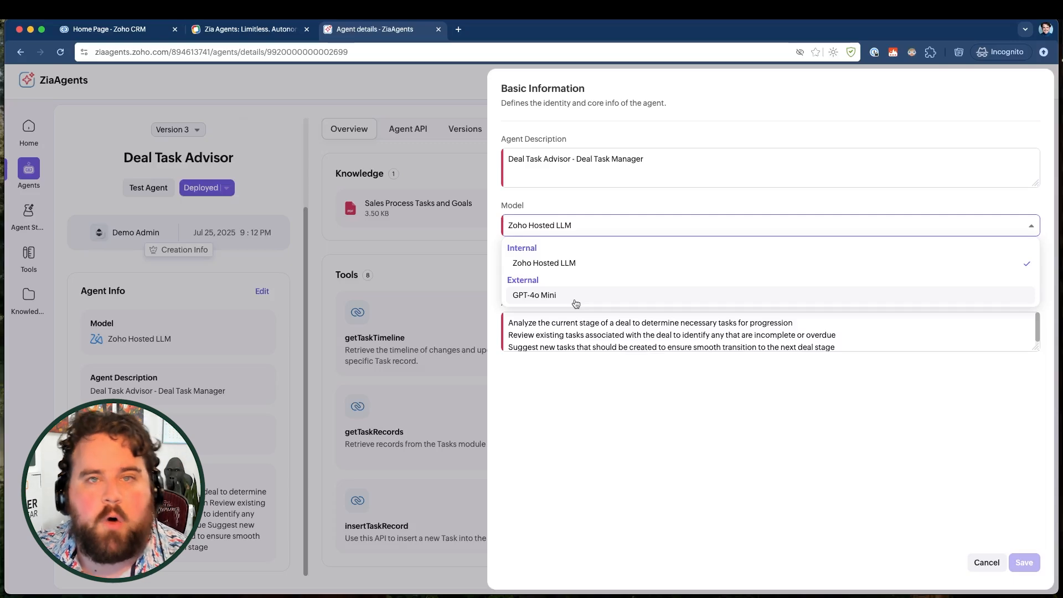
click(823, 397)
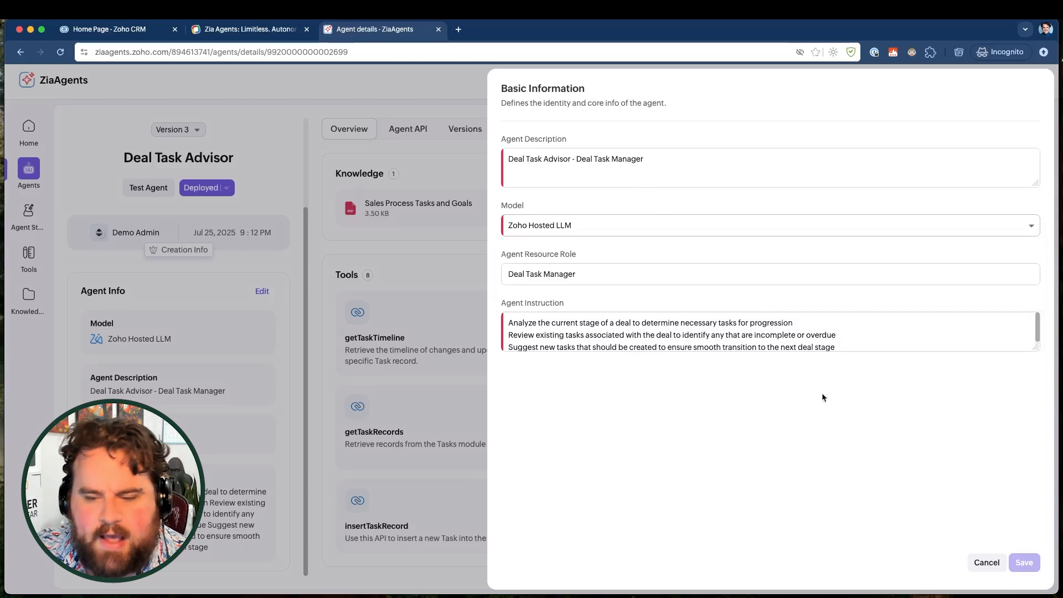
click(986, 562)
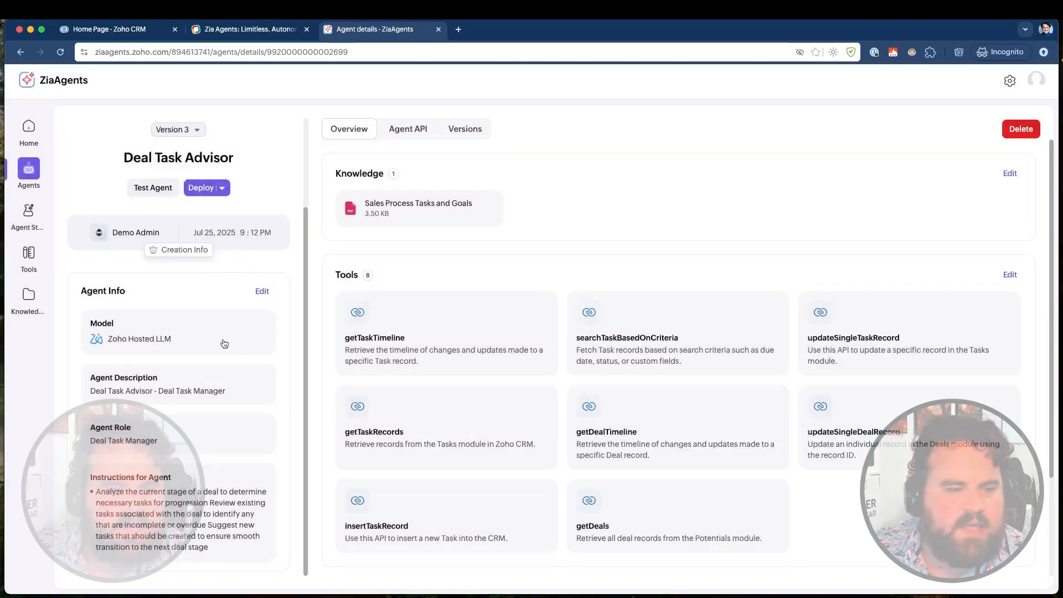
View versions 4 and 5 of the Deal Task Advisor and return to version 3.
scroll(224, 332, up, 4)
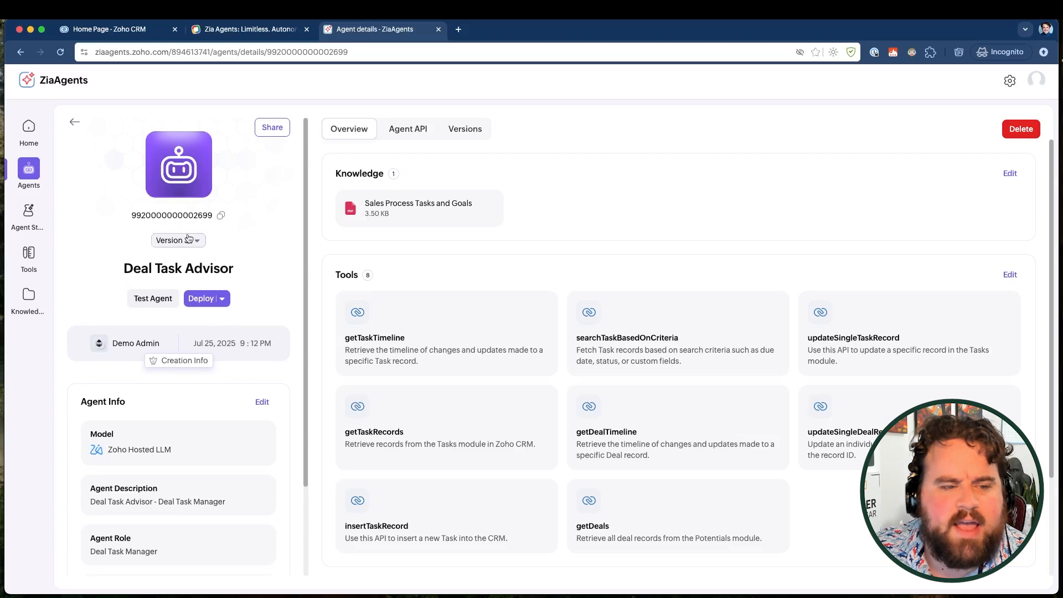
click(191, 241)
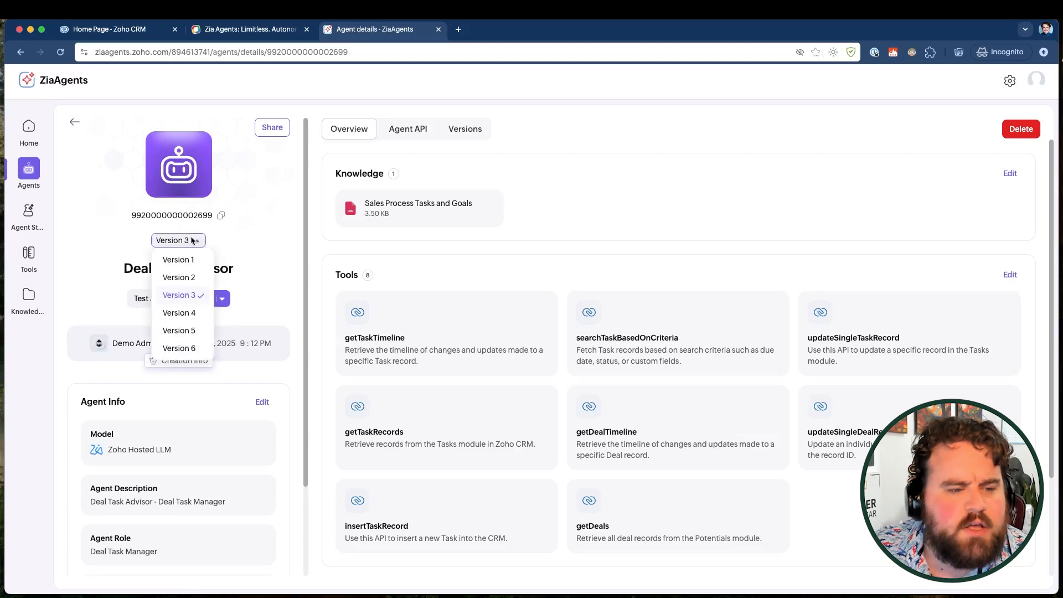
click(188, 314)
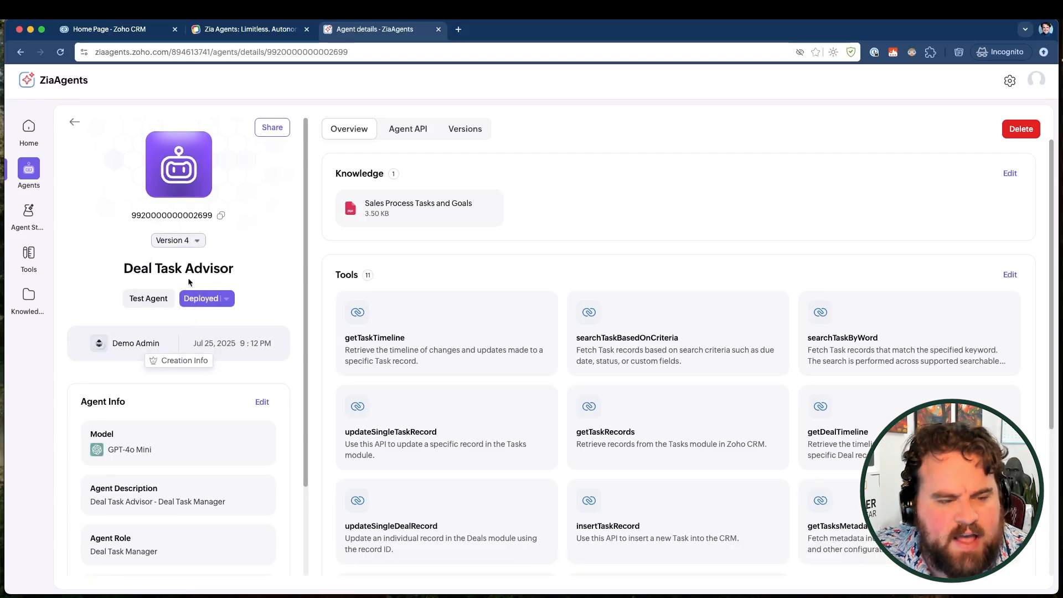
click(202, 244)
click(194, 332)
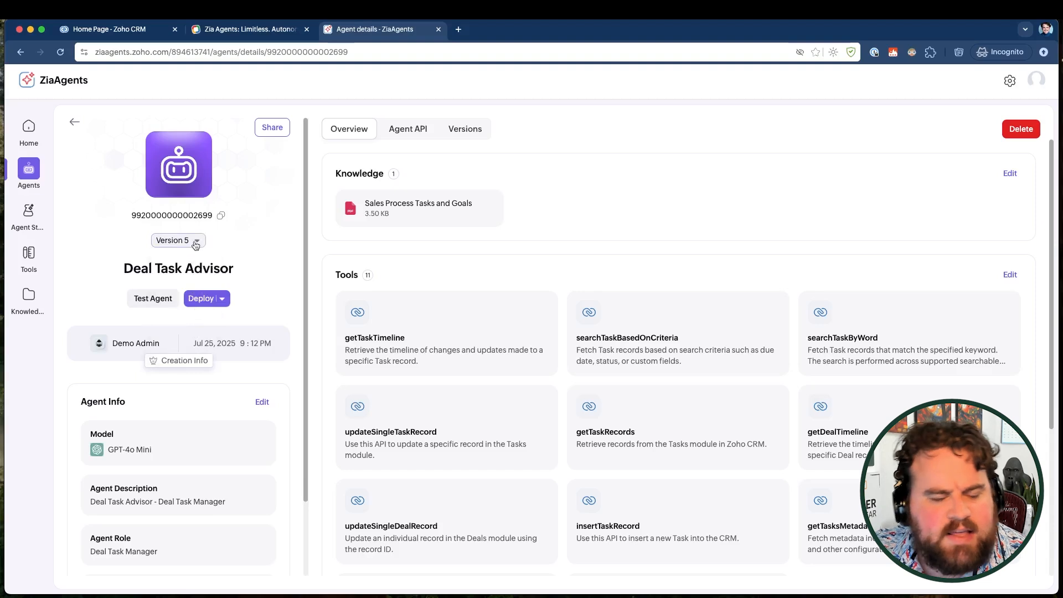
click(195, 244)
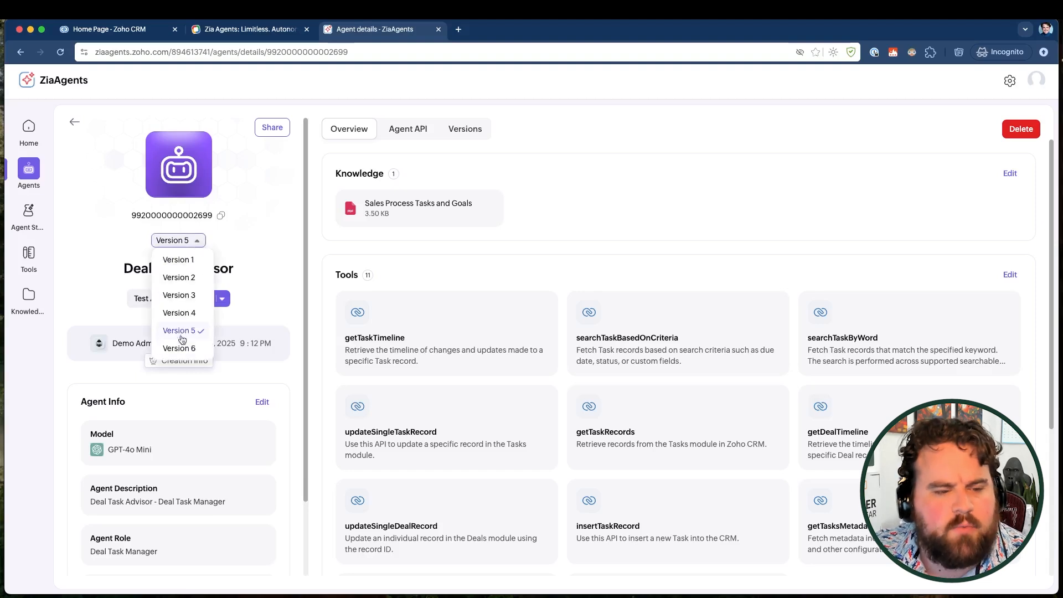
click(175, 298)
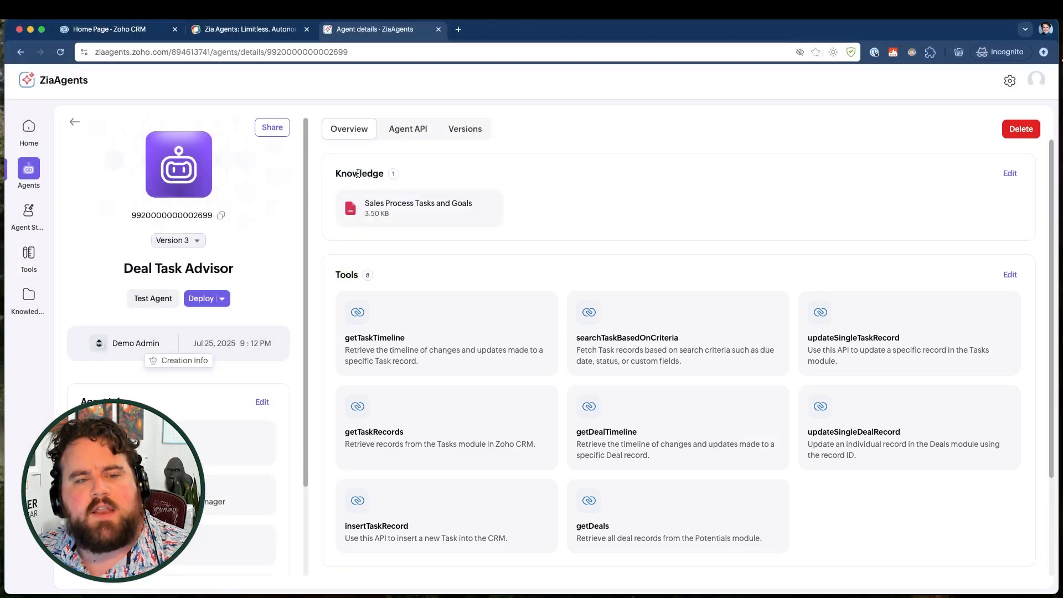
Review the agent's knowledge, tools, API details and version list, and return to its overview.
drag(347, 173, 376, 176)
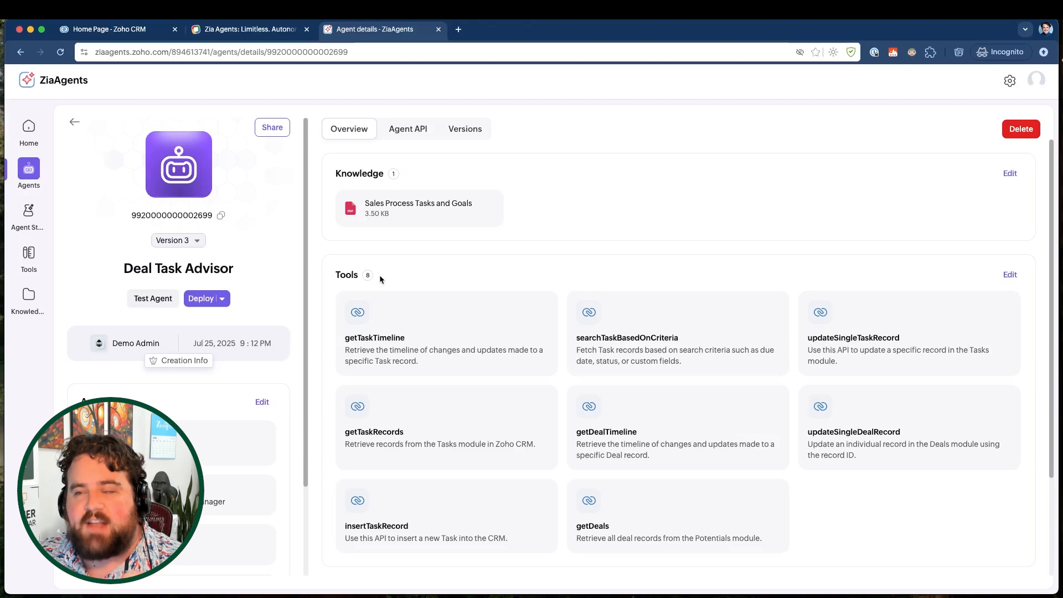
scroll(243, 432, down, 3)
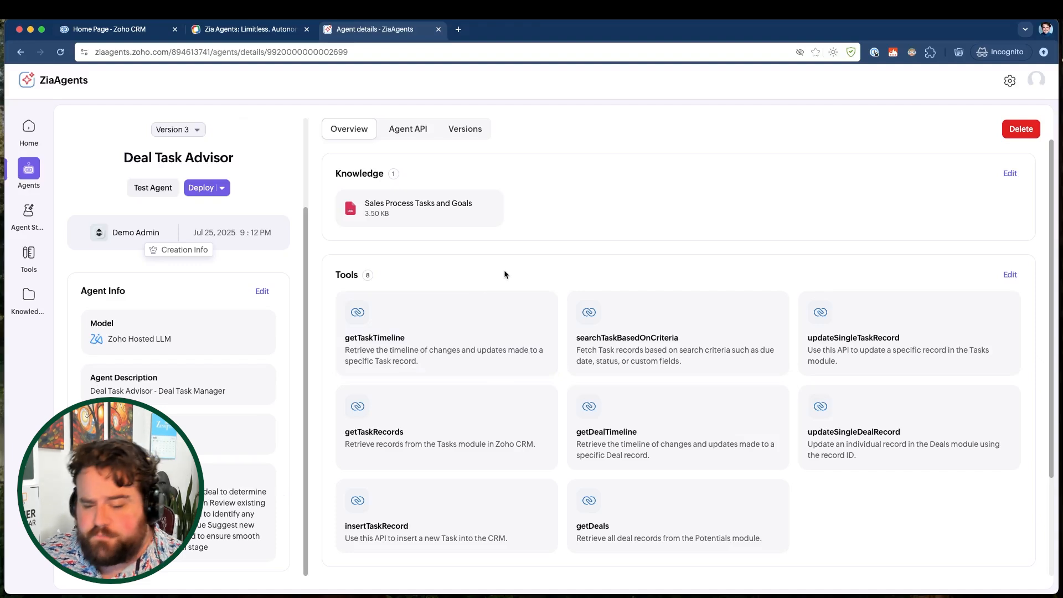
scroll(205, 332, up, 3)
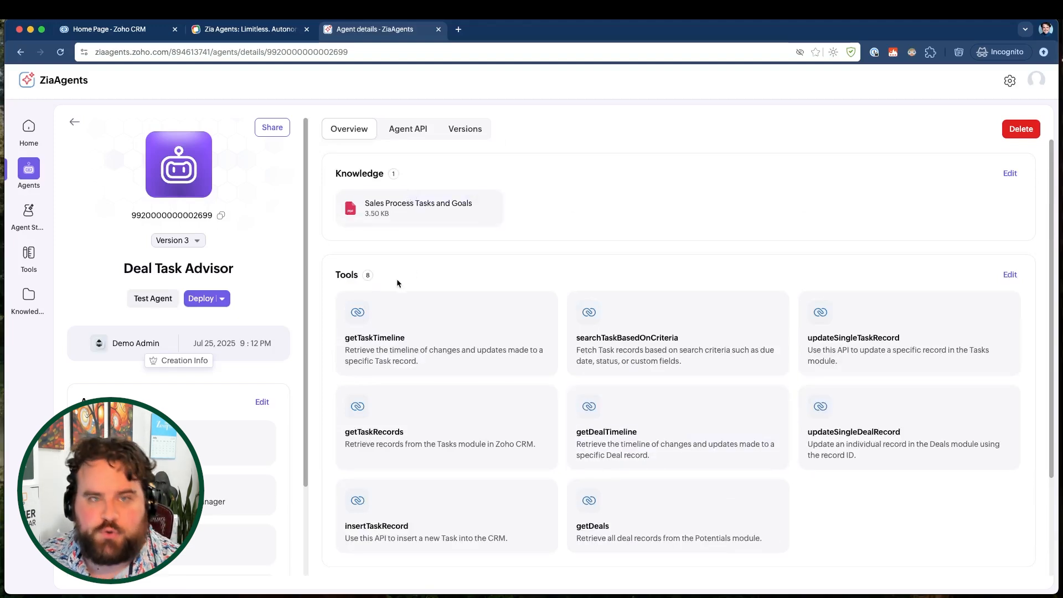
click(408, 129)
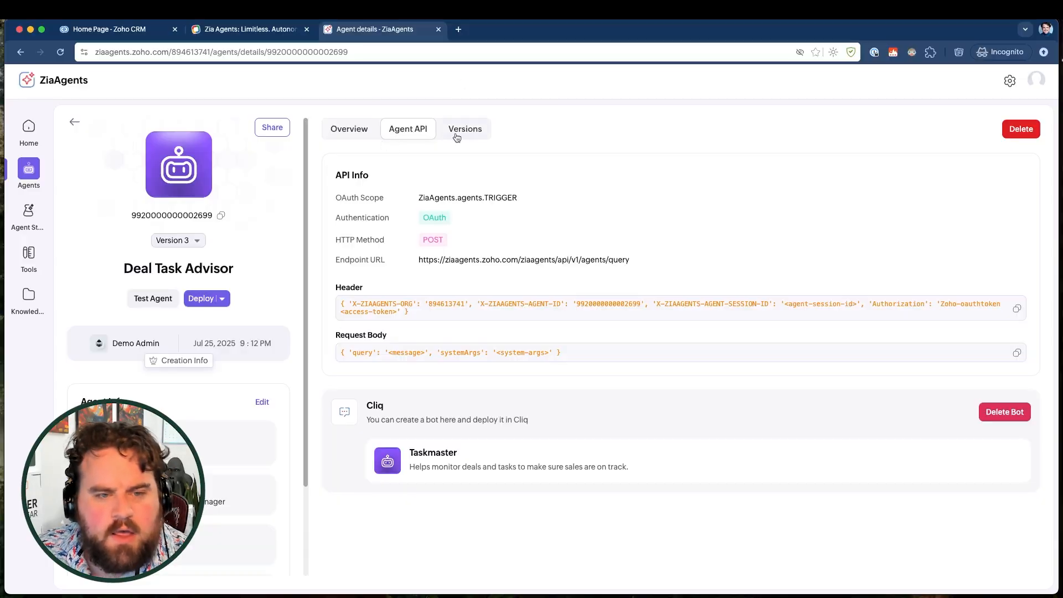
click(457, 135)
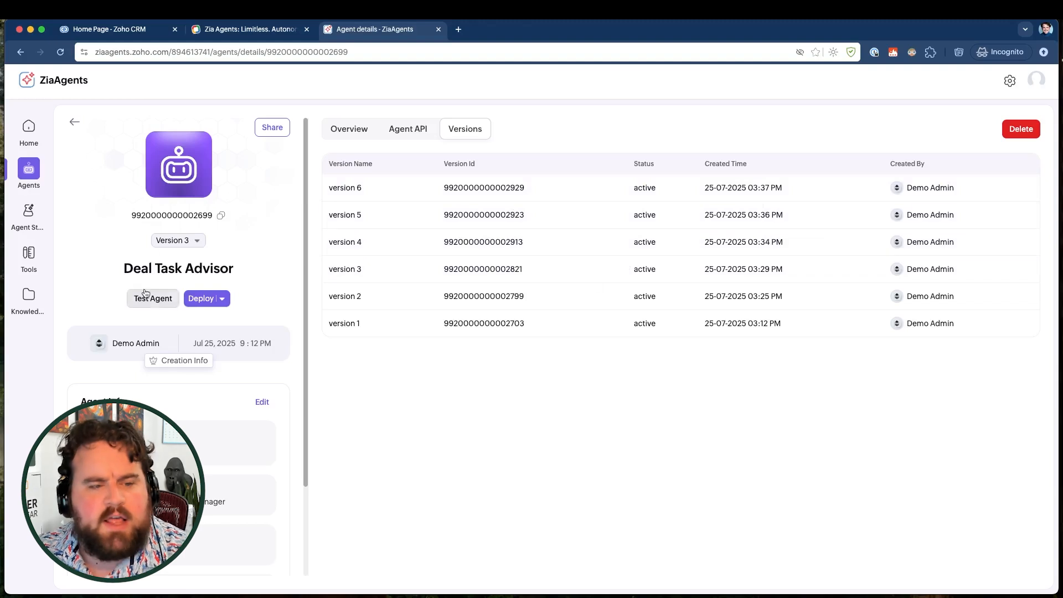
click(348, 128)
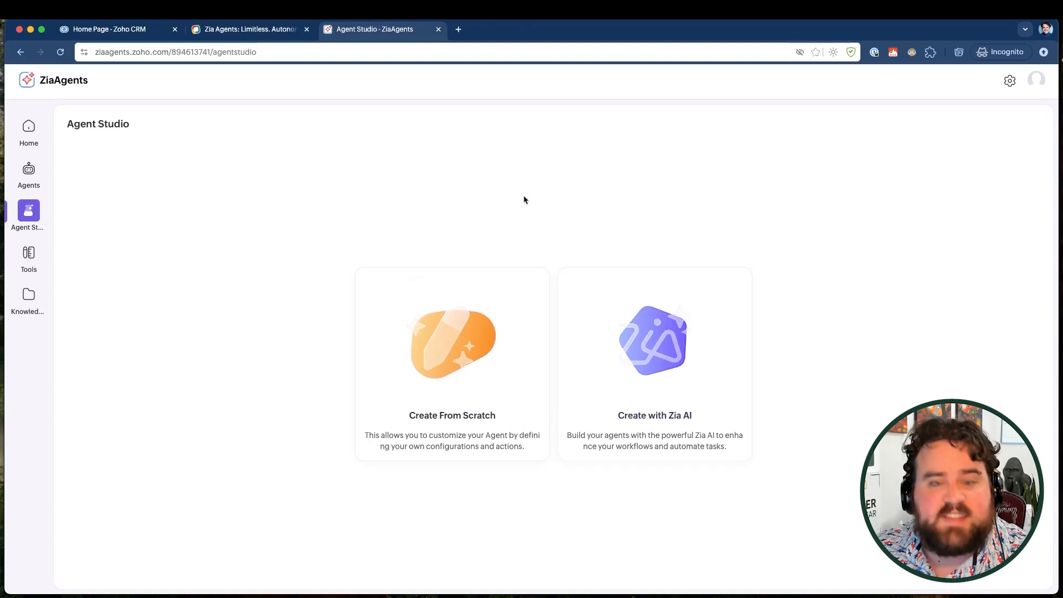
Start a new agent from scratch with the description "Helpful assistant for creating tasks associated to deals in Zoho CRM".
click(476, 343)
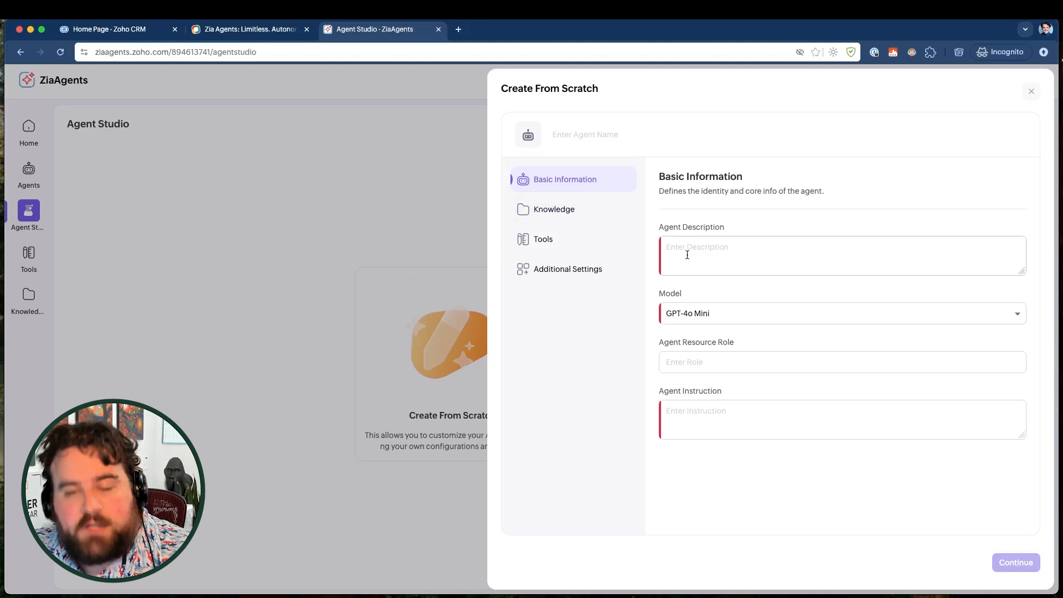
click(687, 255)
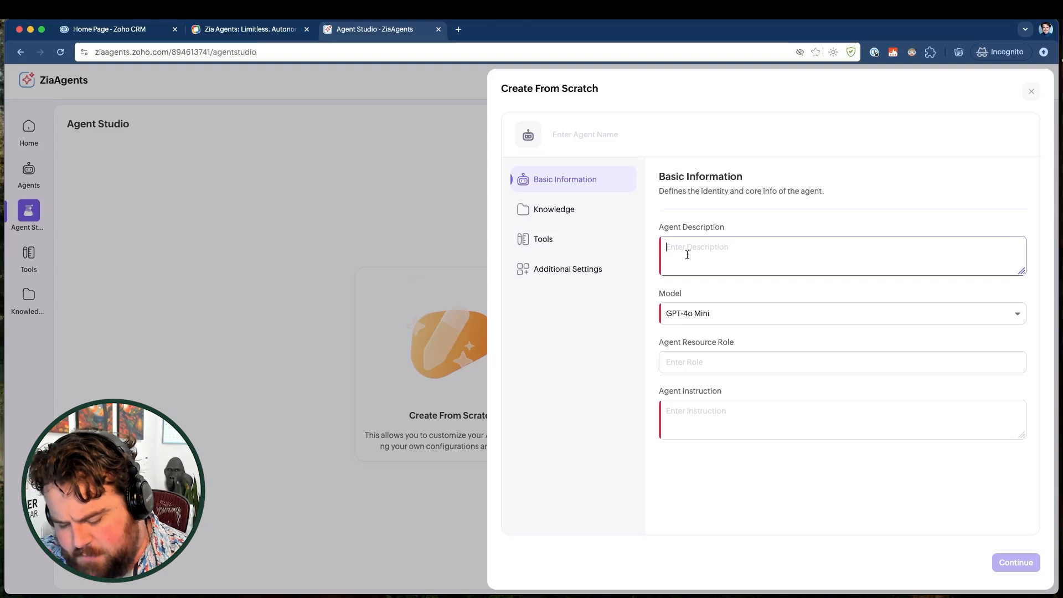
text(Helpful assistant for creating tas)
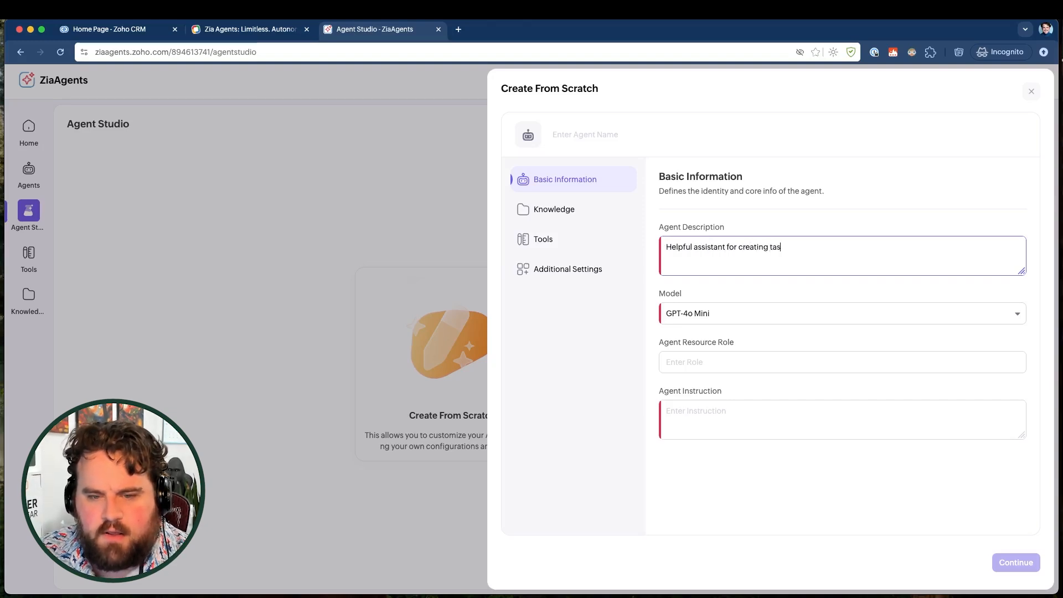
text(ks associated to)
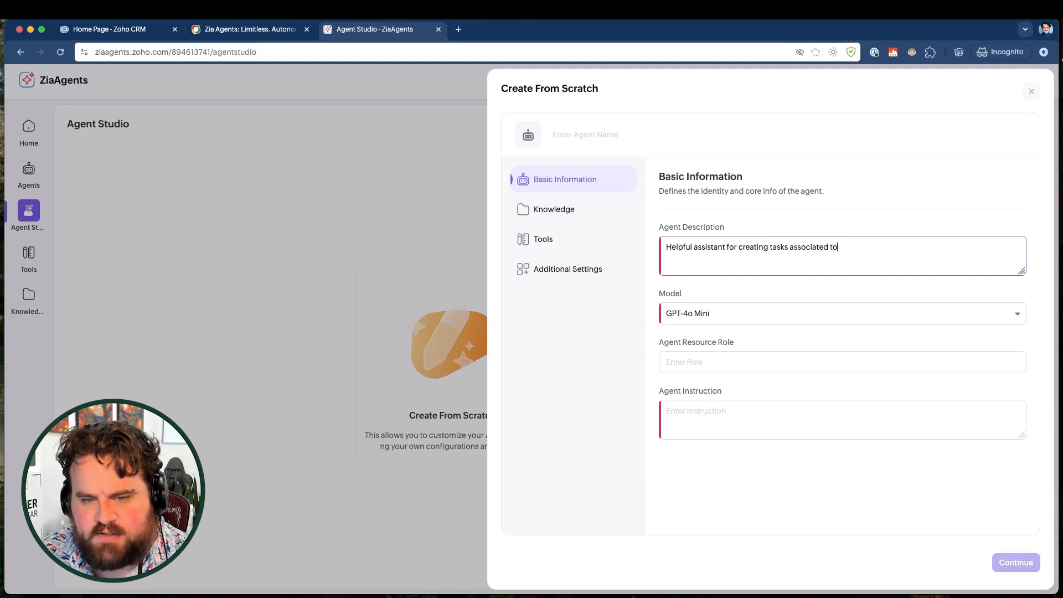
text( deals in Zoho)
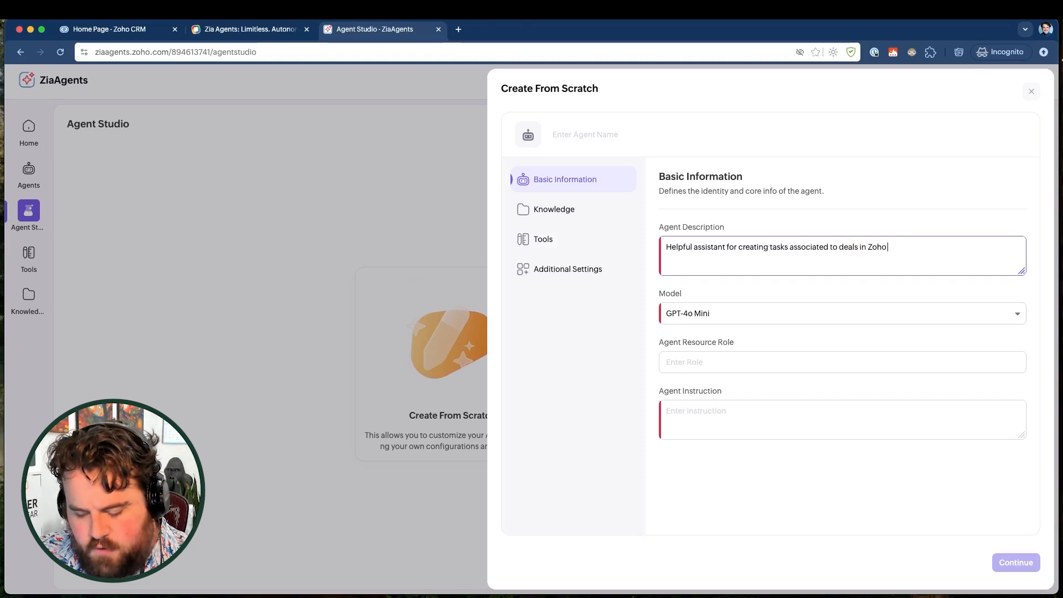
text( CRM)
Name the agent Deal Task Assistant, choose the Zoho Hosted LLM model, enter instructions for creating stage-based CRM deal tasks, and continue to the knowledge selection.
click(707, 313)
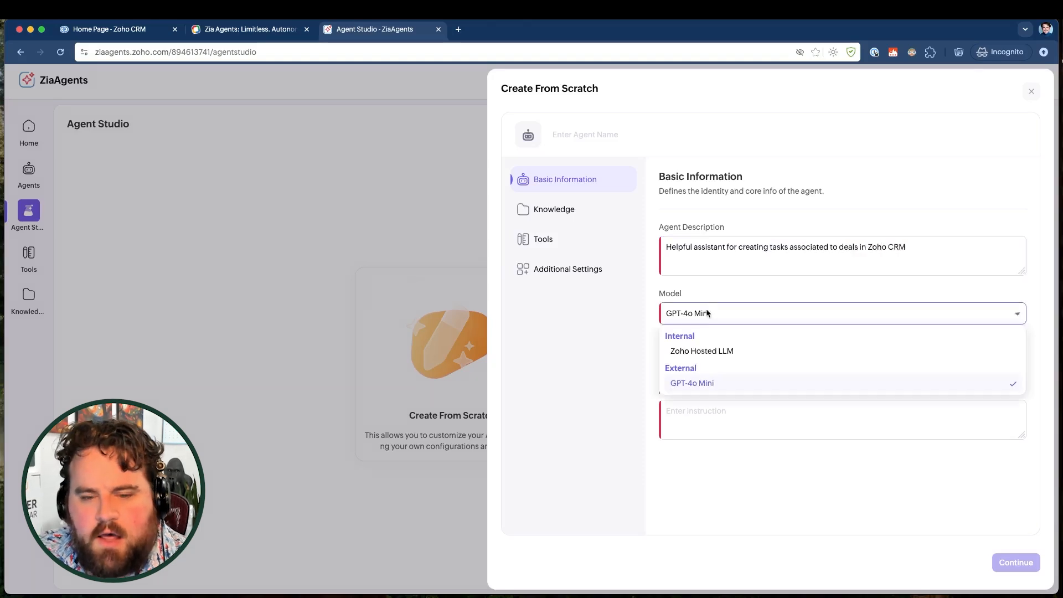
click(702, 355)
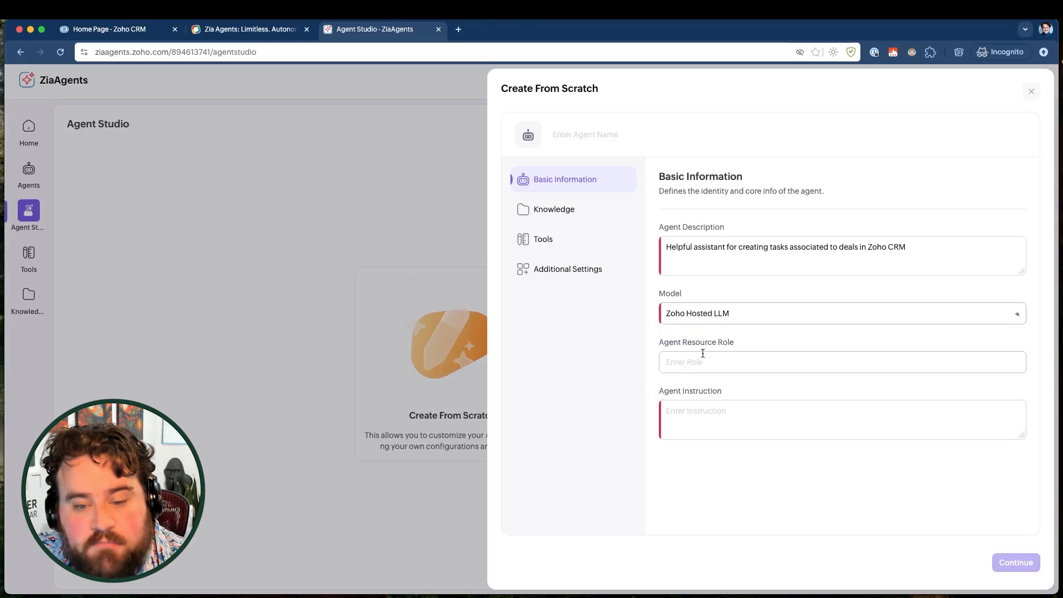
click(726, 367)
click(704, 411)
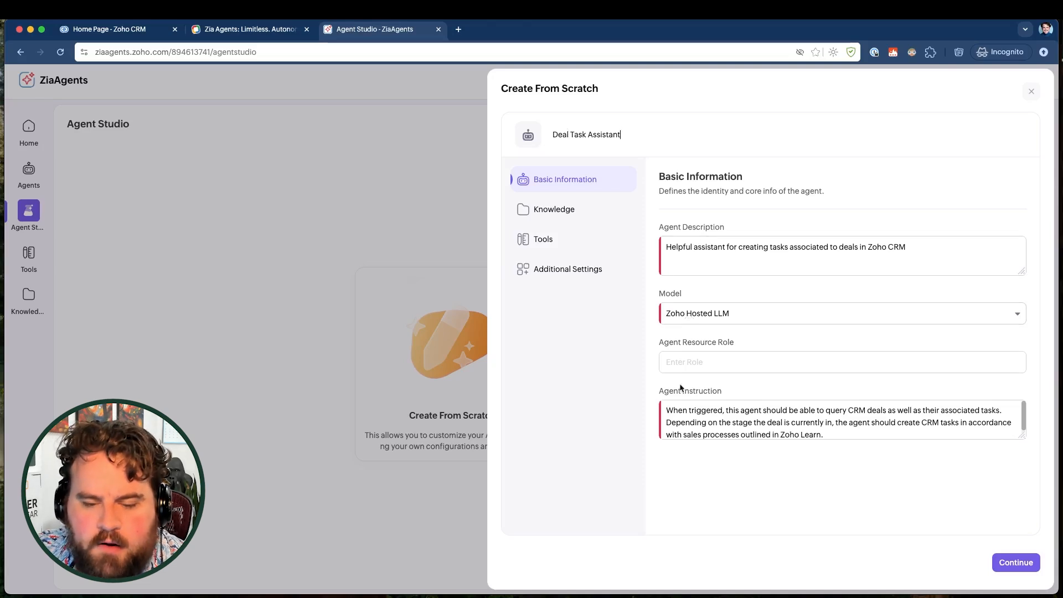
click(1004, 563)
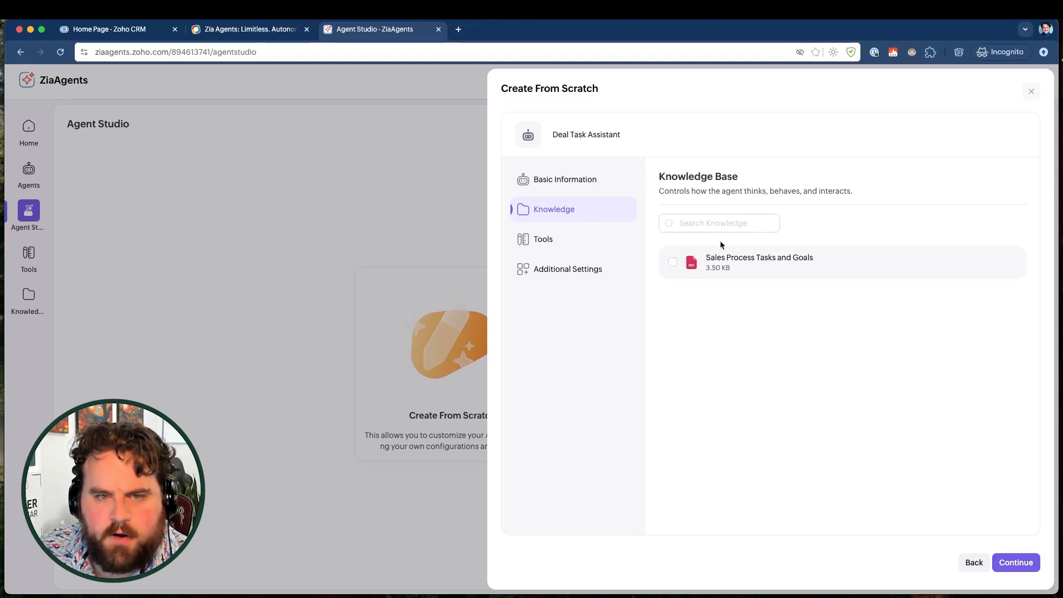
Open the Knowledge Base in a duplicate browser tab and start a file upload.
right_click(399, 30)
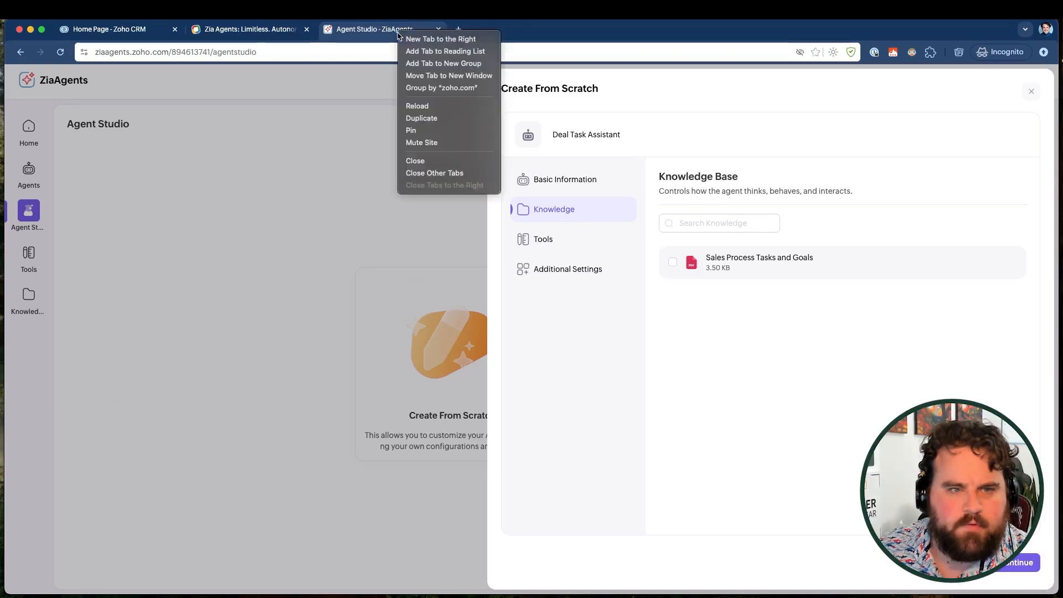
click(420, 118)
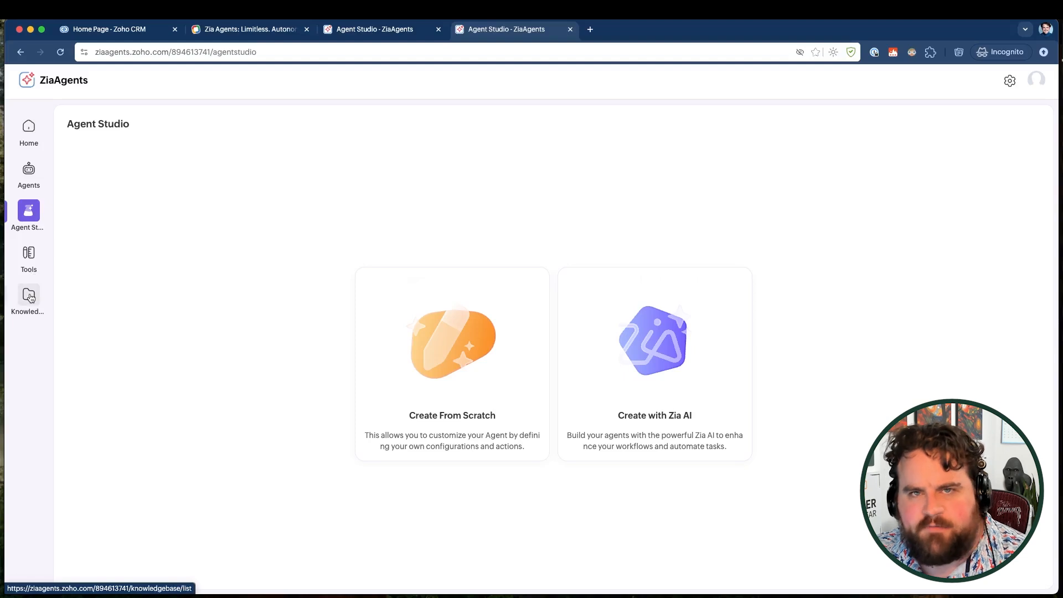
click(30, 296)
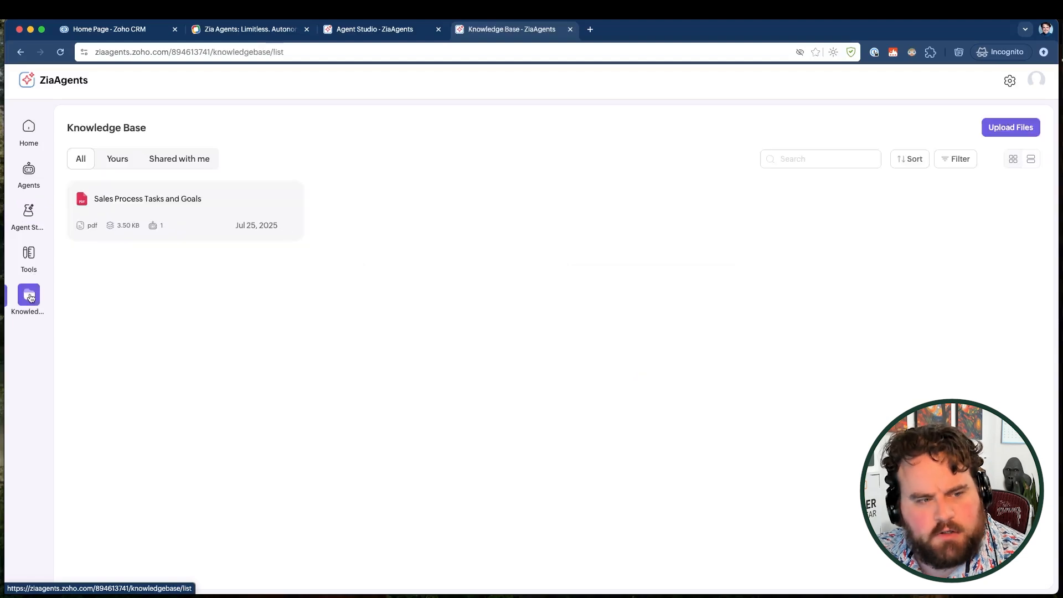
click(999, 129)
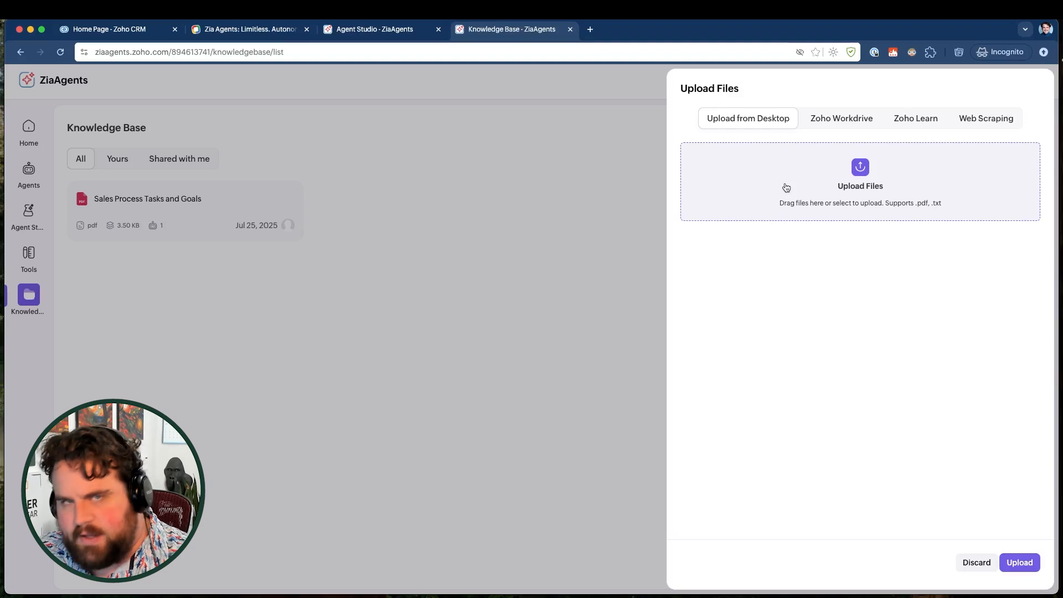
Choose Zoho Workdrive as the upload source and set its sync frequency to Weekly.
click(842, 116)
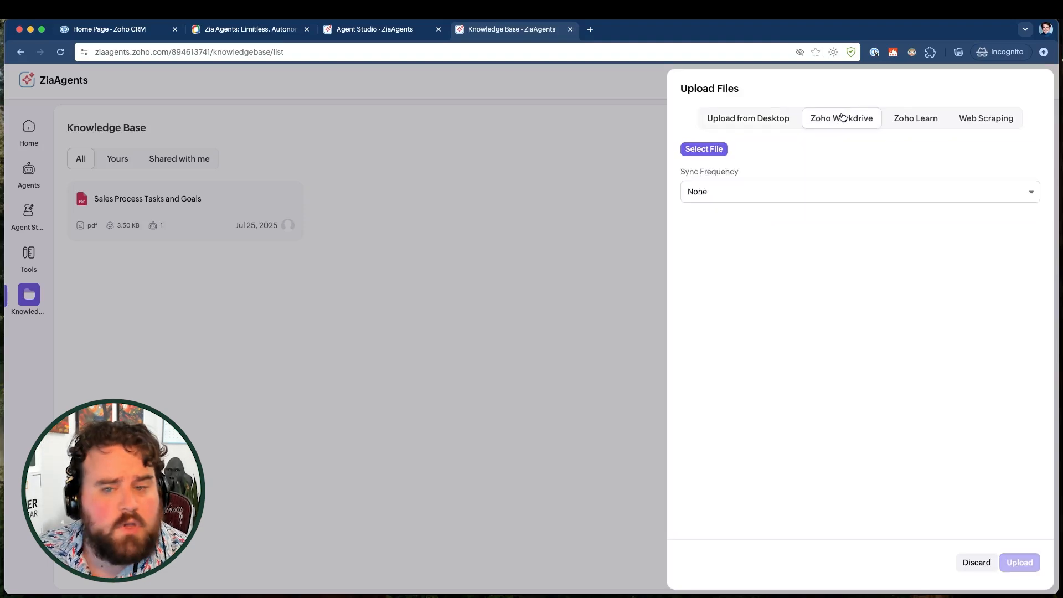
click(782, 193)
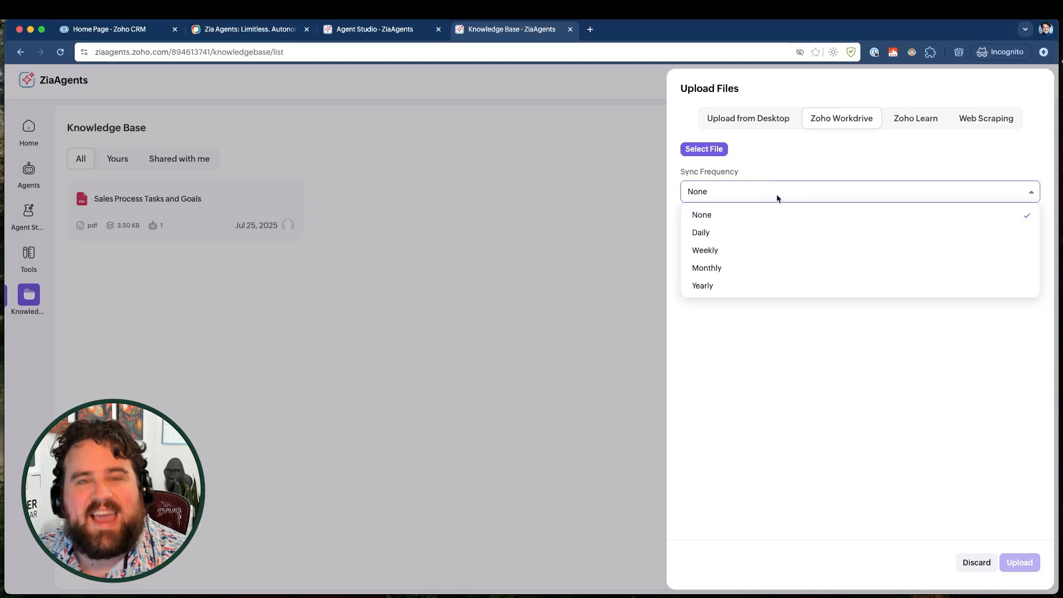
click(766, 237)
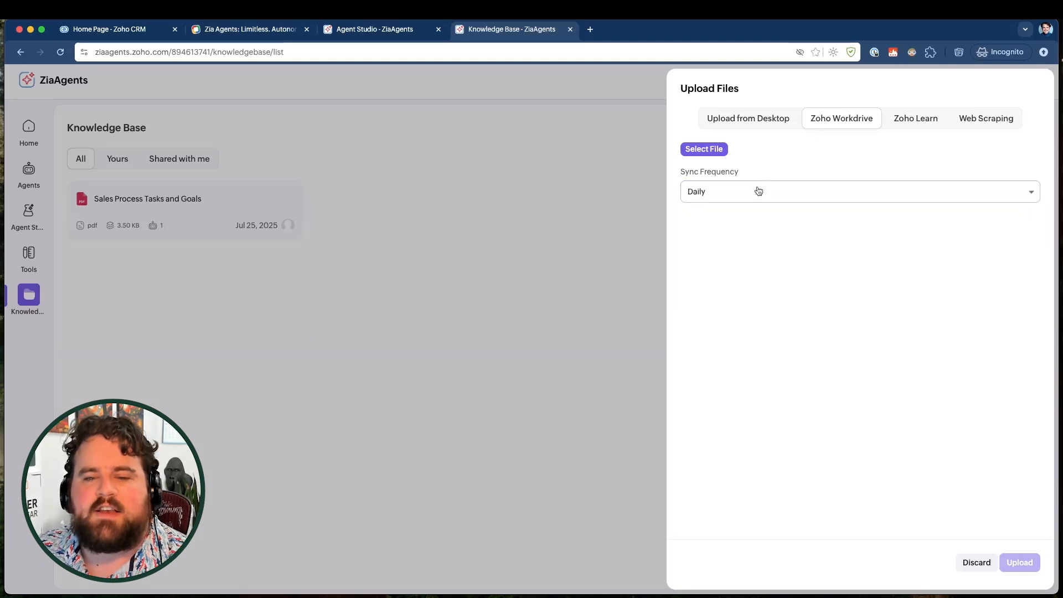
click(758, 192)
click(749, 249)
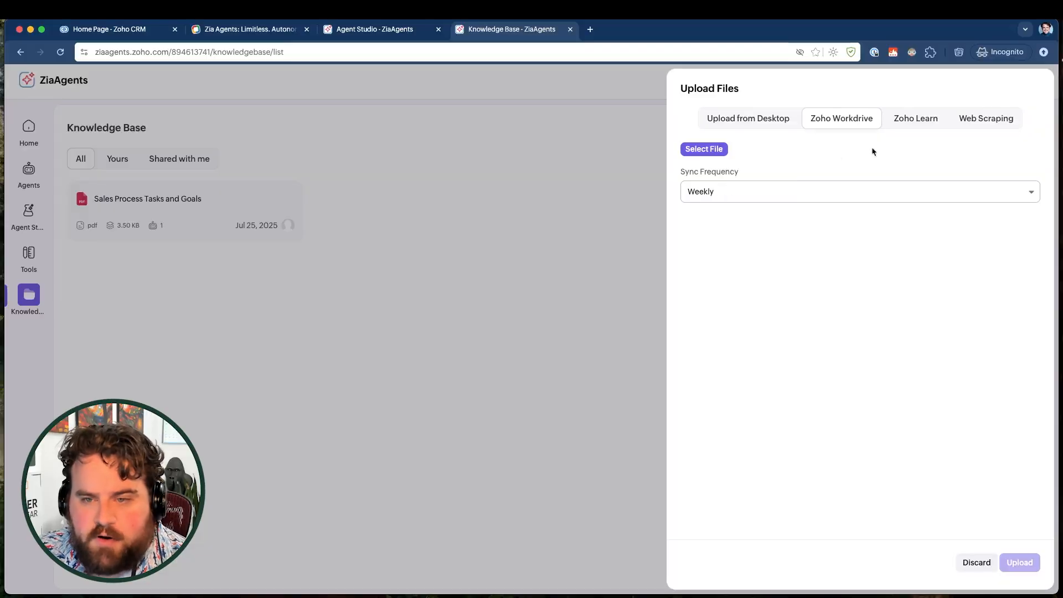
Review the Web Scraping upload options, including the document name, sync frequencies and URL import settings.
click(994, 125)
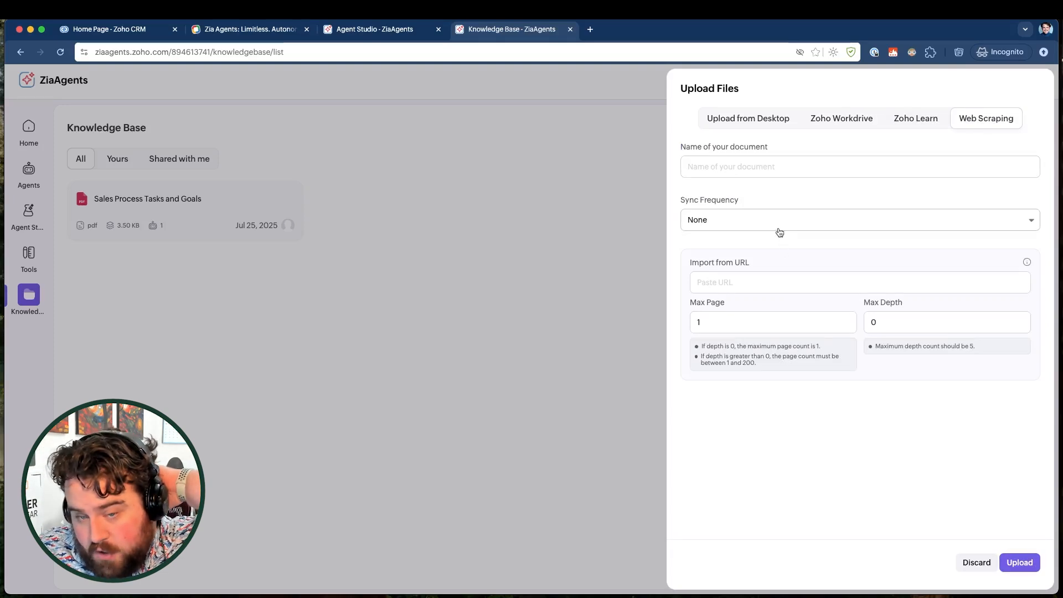
click(758, 284)
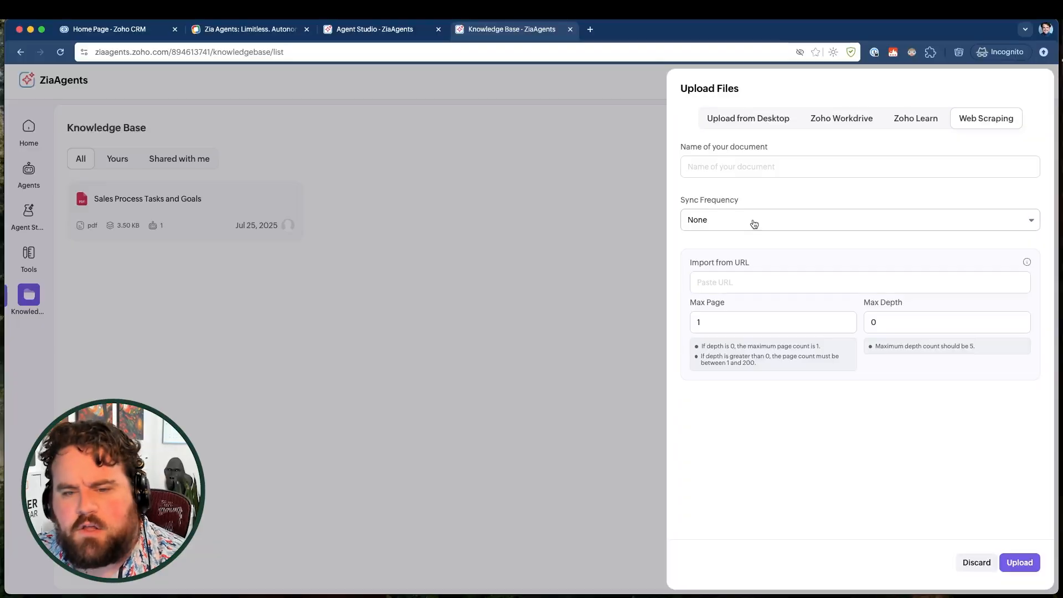
click(752, 221)
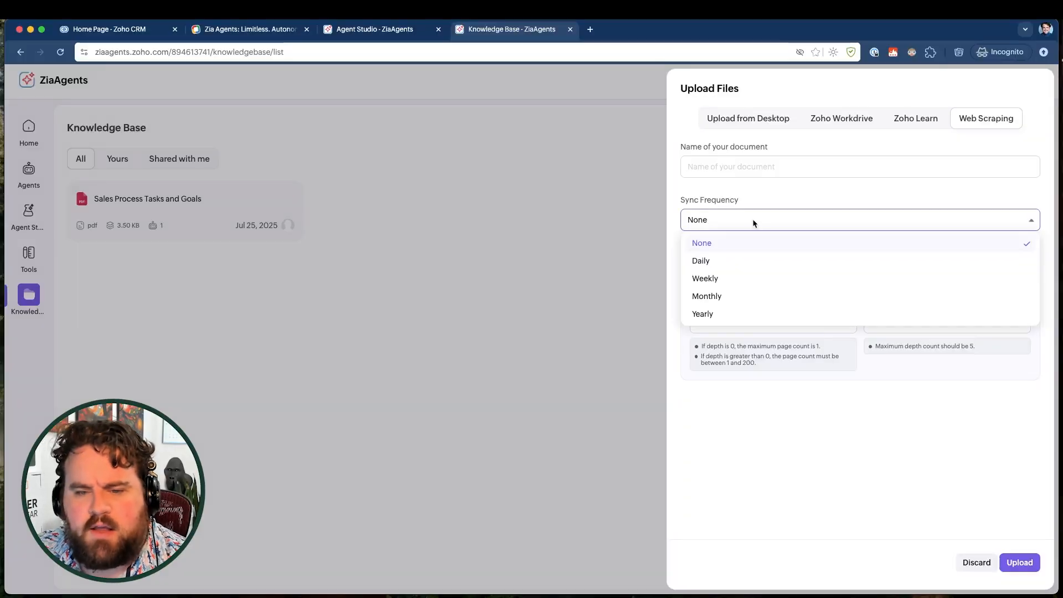
click(799, 195)
click(770, 172)
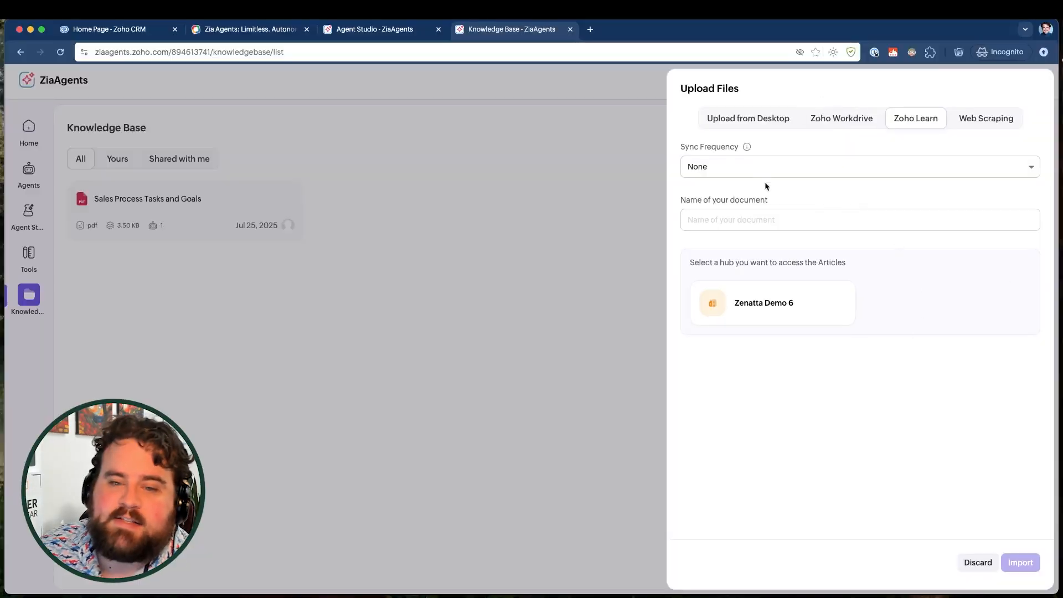
Try a Zoho Learn import from the Zenatta Demo 6 hub using the Sales space and Sales Handbook manual, and discard the upload.
click(770, 304)
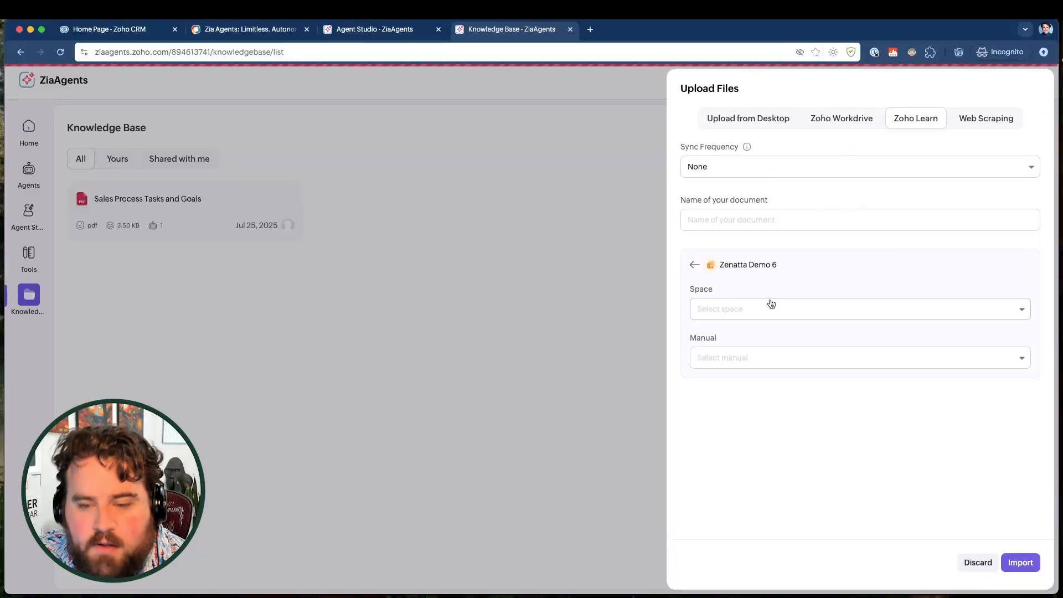
click(752, 306)
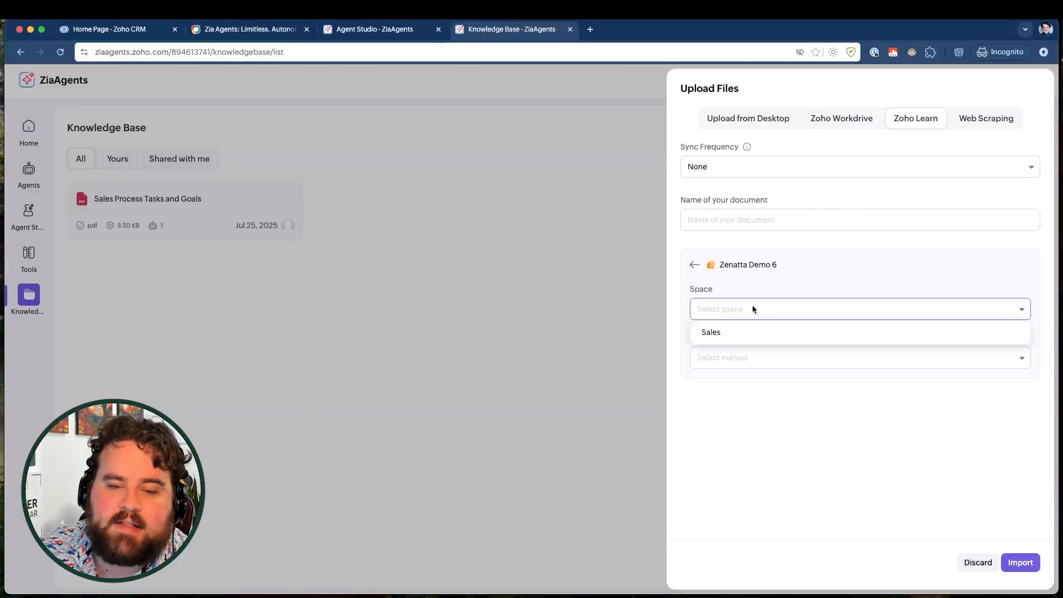
click(743, 332)
click(740, 357)
click(739, 382)
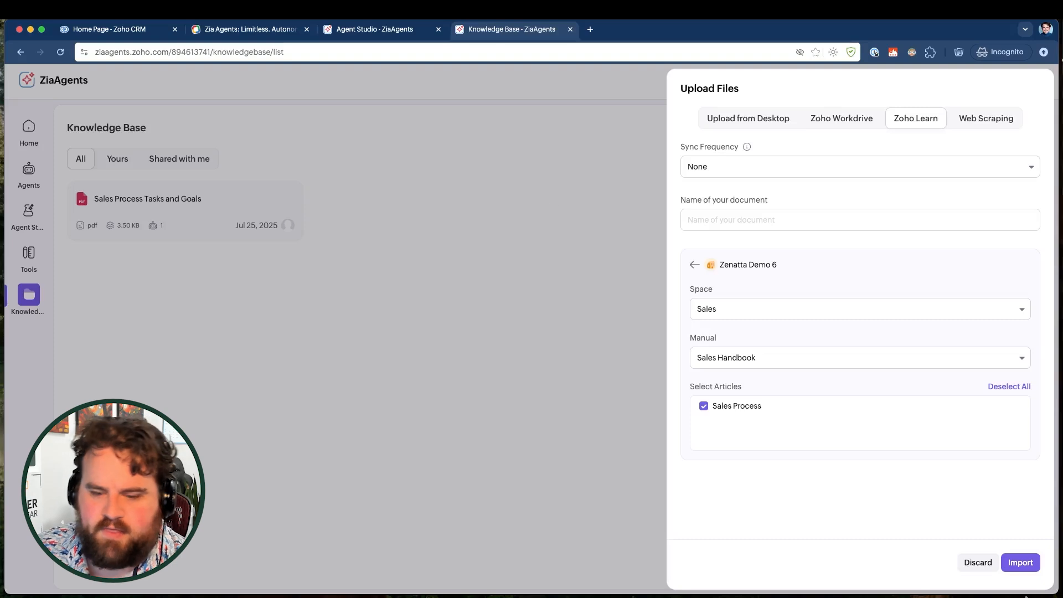
click(988, 564)
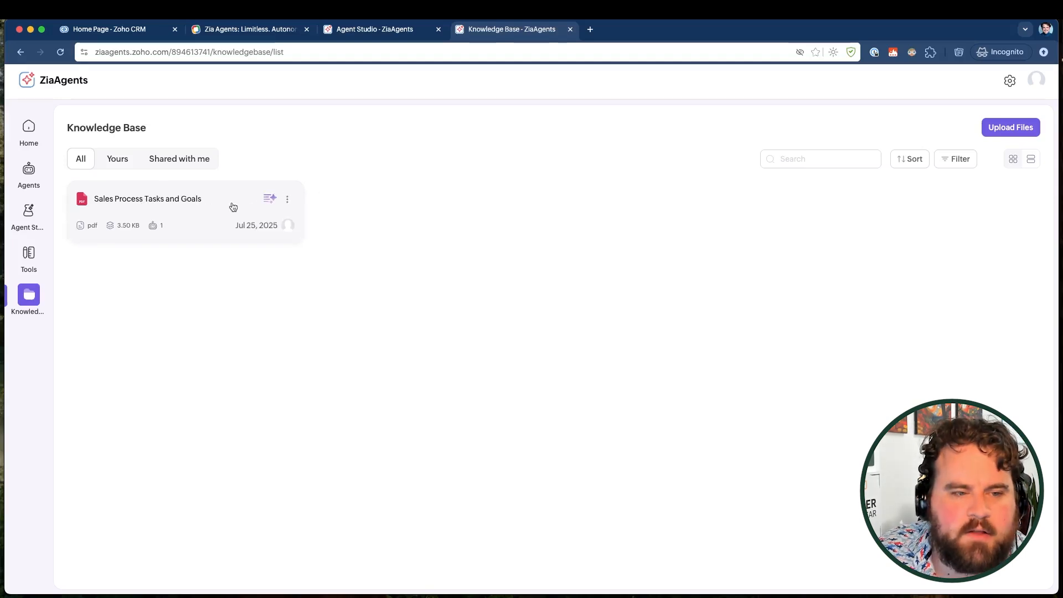
Read through the AI summary of the Sales Process Tasks and Goals document and close it.
click(269, 201)
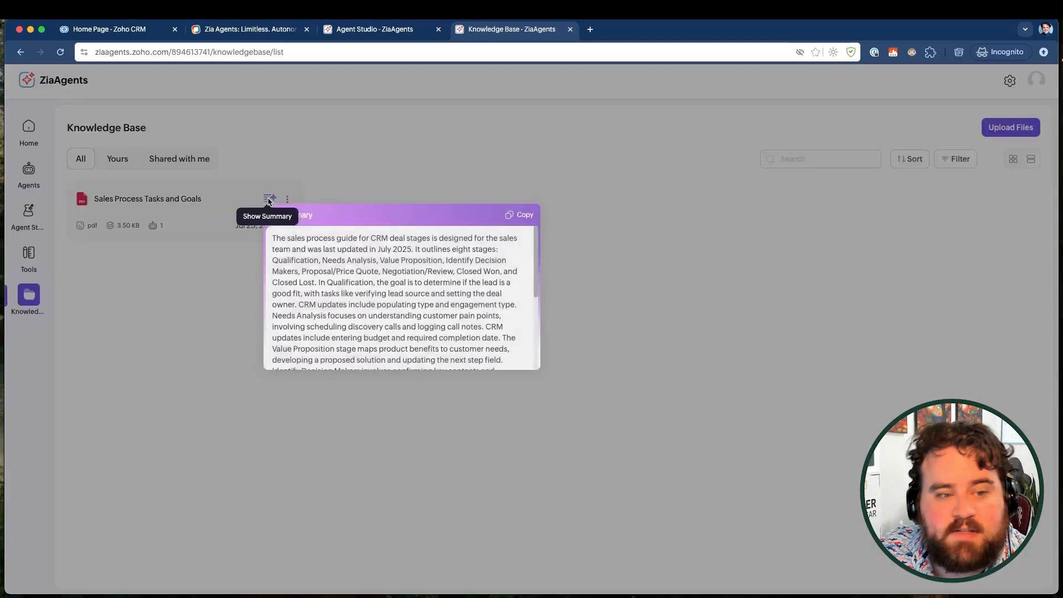
scroll(417, 274, down, 3)
scroll(418, 269, down, 3)
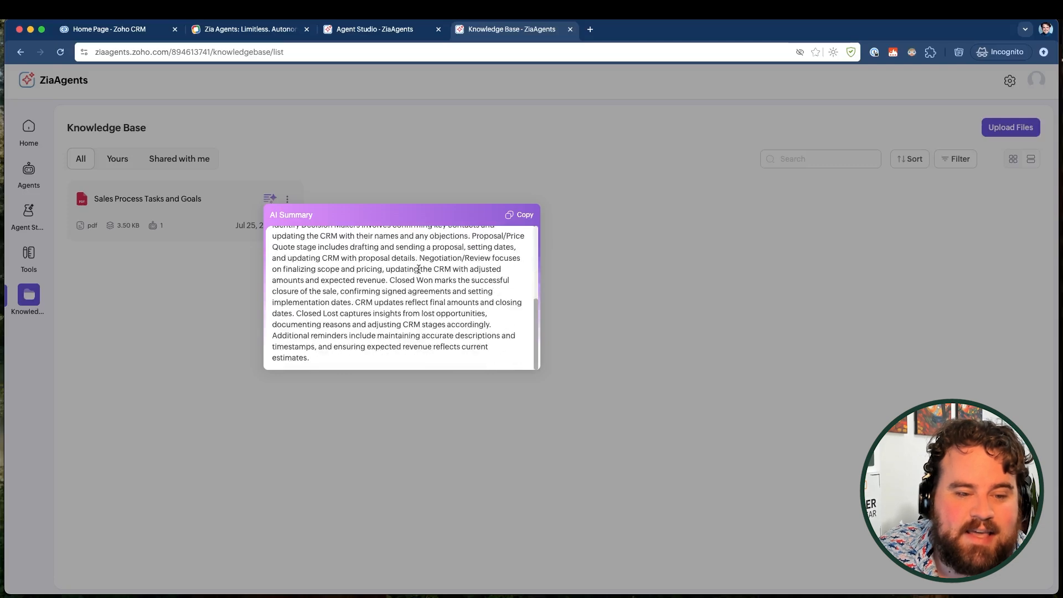
drag(339, 262, 451, 335)
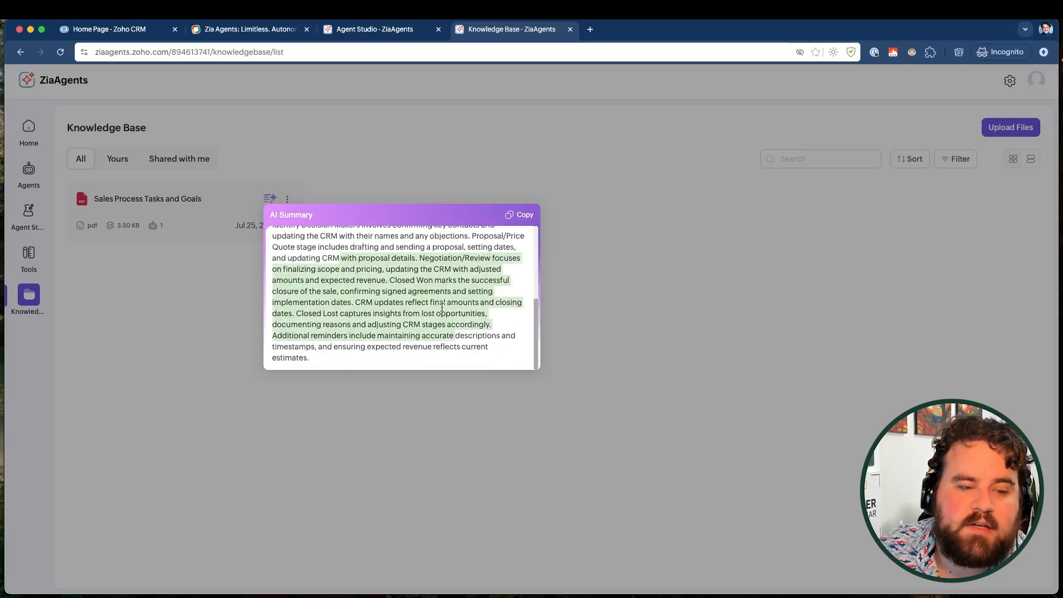
scroll(431, 271, up, 4)
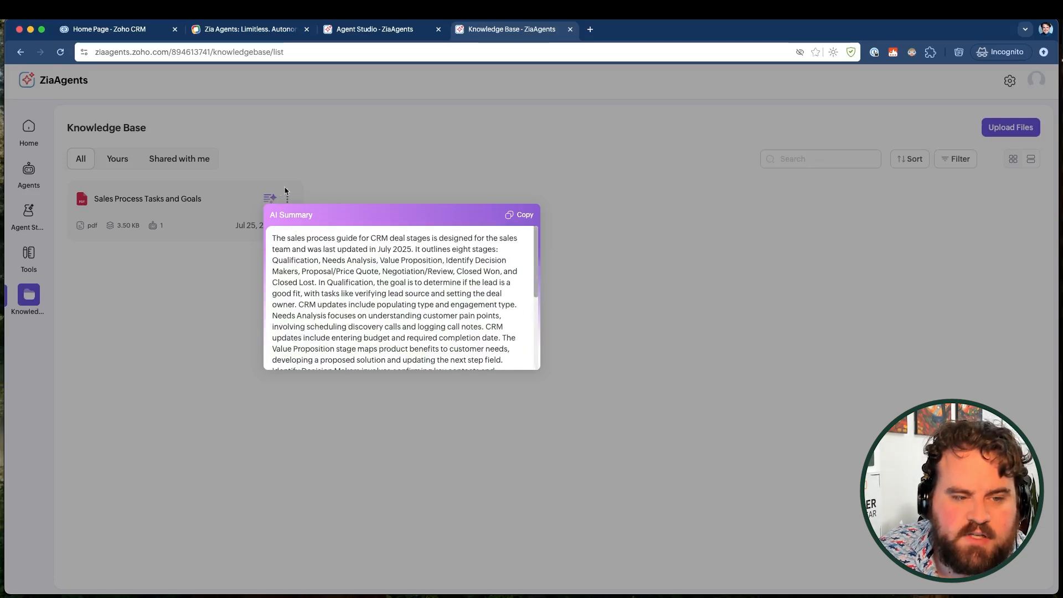
click(355, 188)
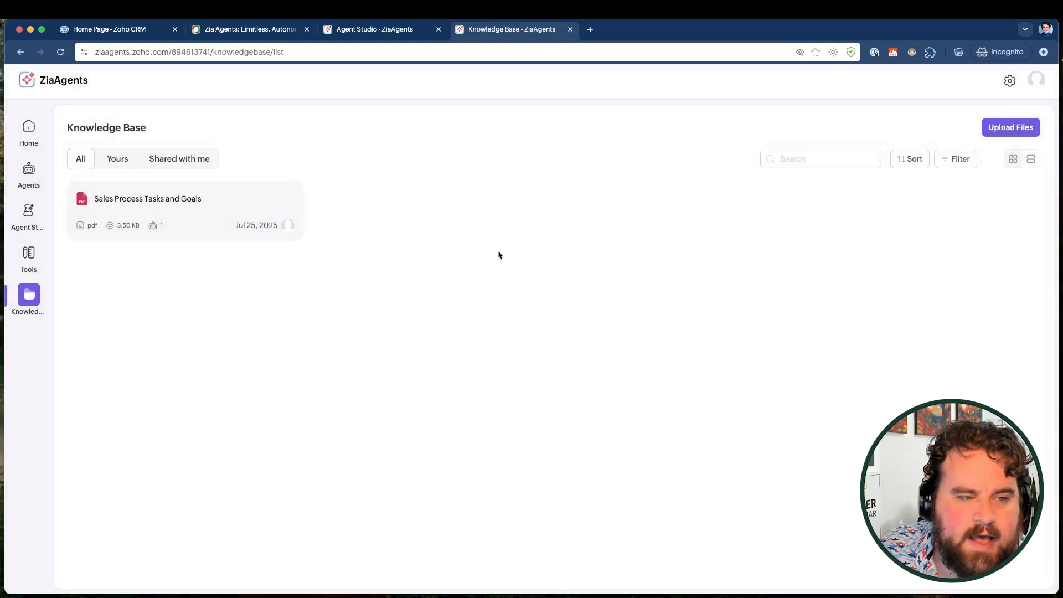
Return to the Deal Task Assistant setup, attach Sales Process Tasks and Goals as its knowledge, and continue to the tool selection.
click(365, 30)
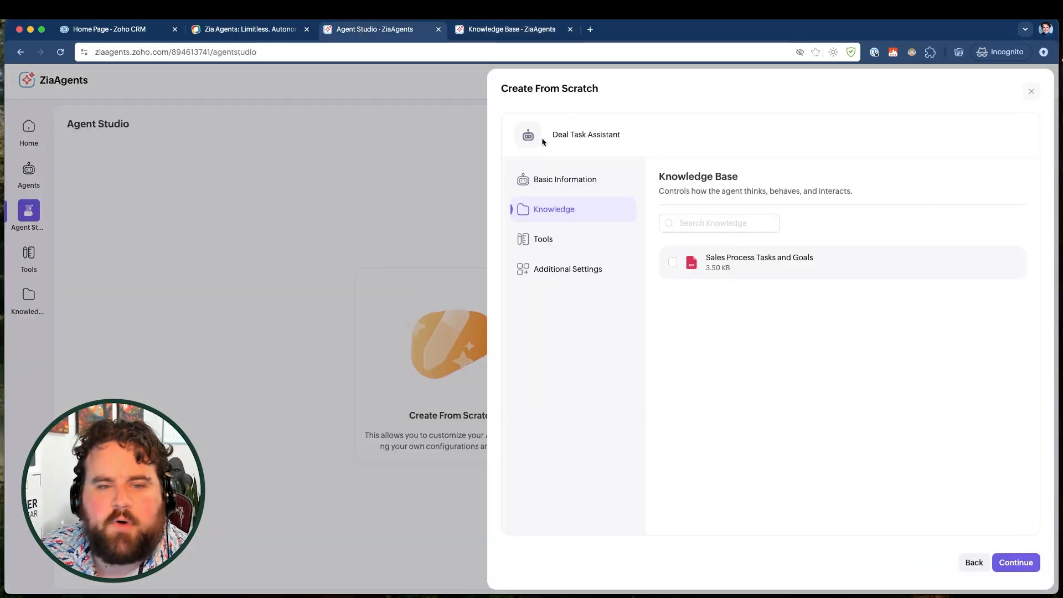
triple_click(553, 134)
click(671, 262)
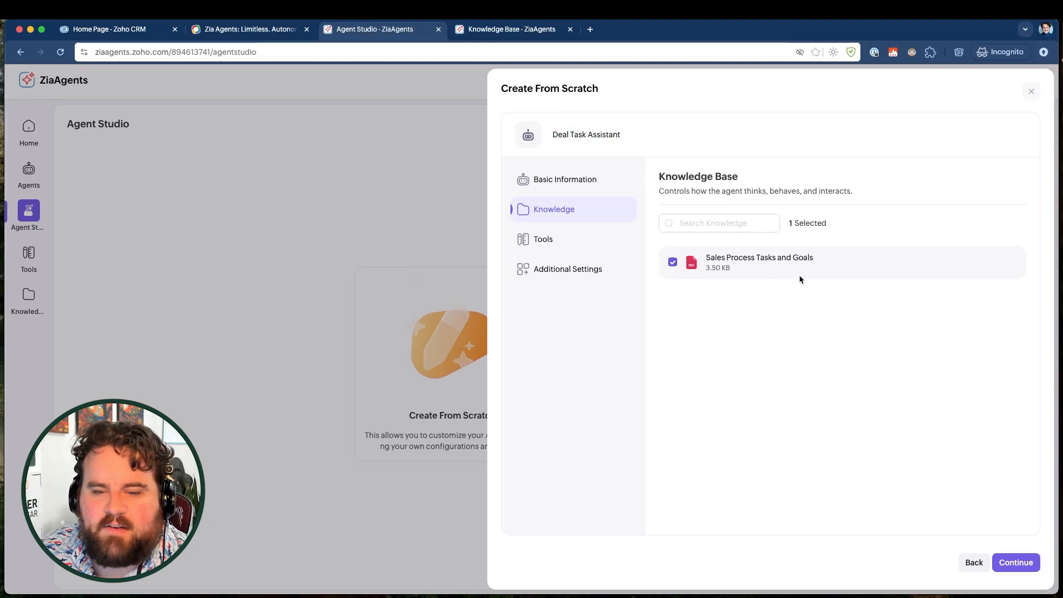
click(1018, 563)
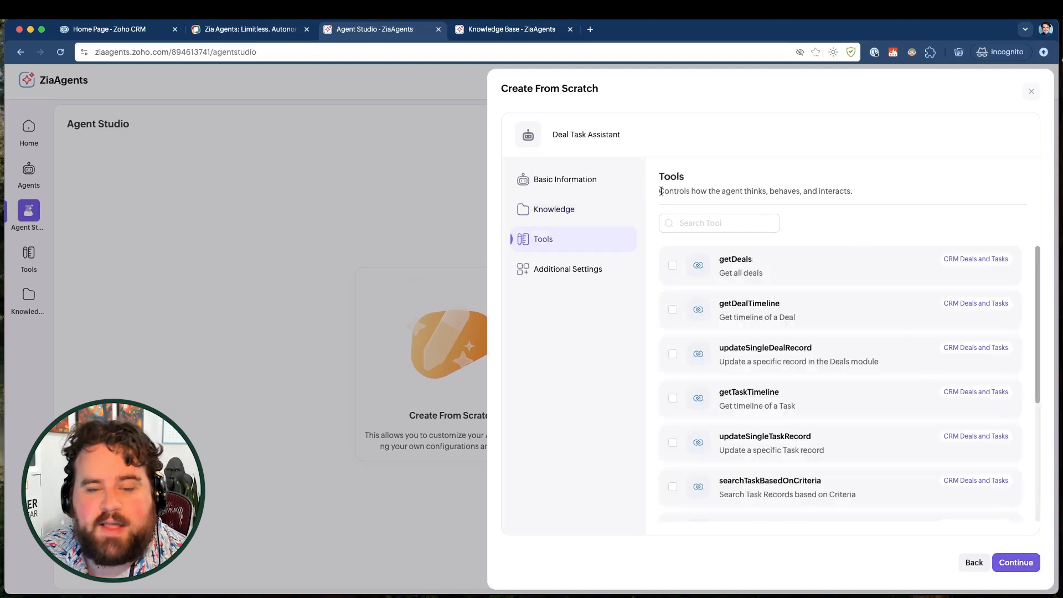
drag(661, 191, 842, 189)
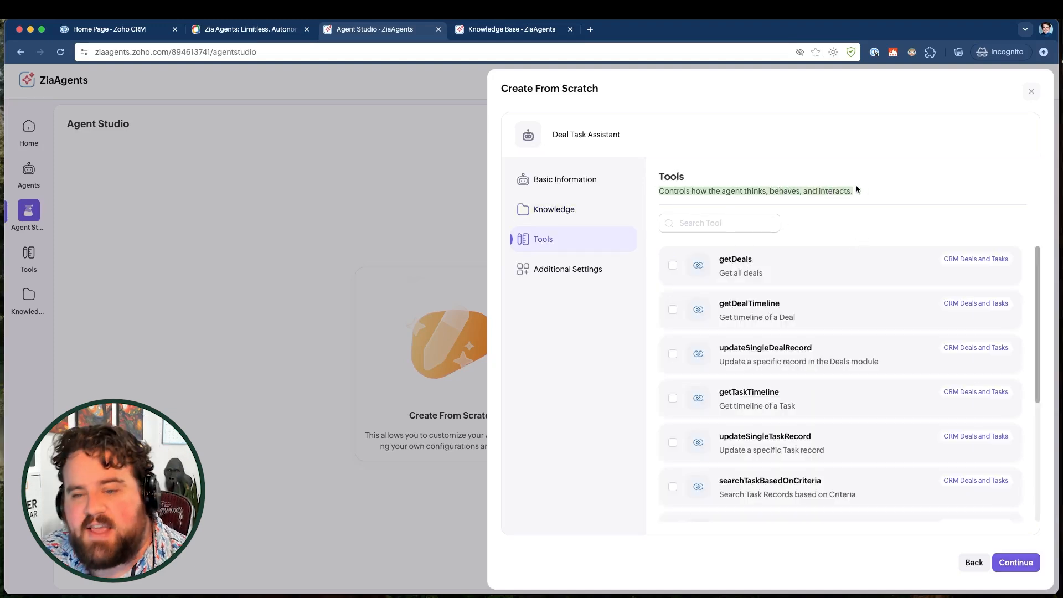
click(908, 191)
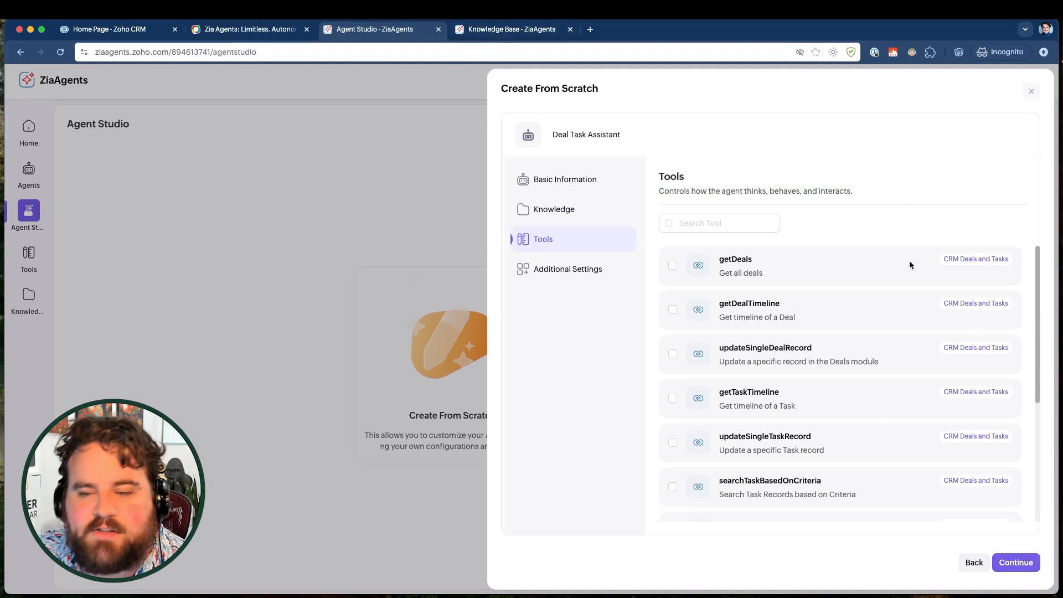
Start a new tool group in the Knowledge Base browser tab and name it "Deals and Tasks in CRM".
click(498, 29)
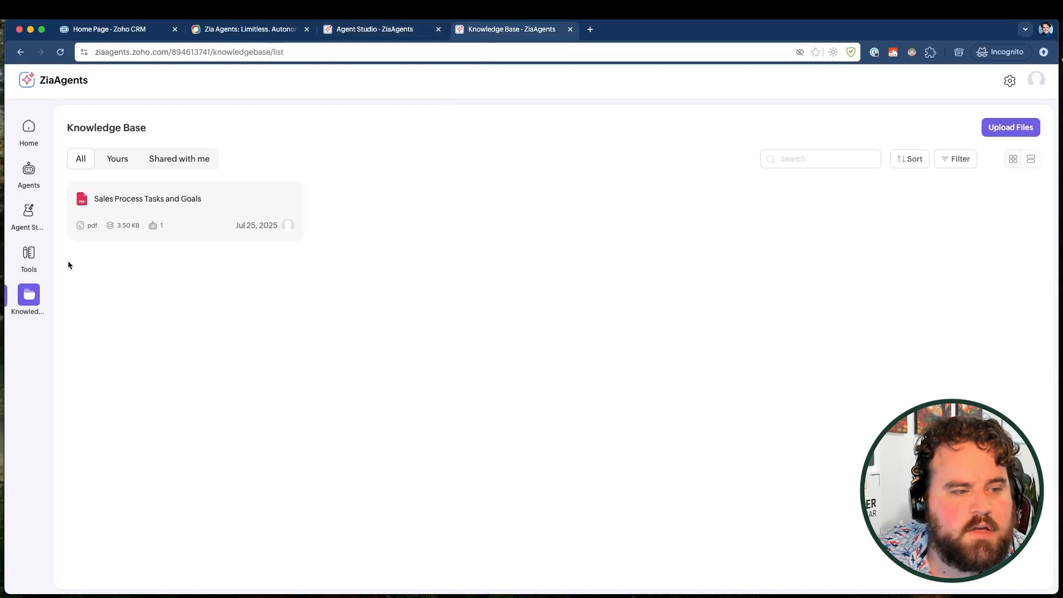
click(31, 258)
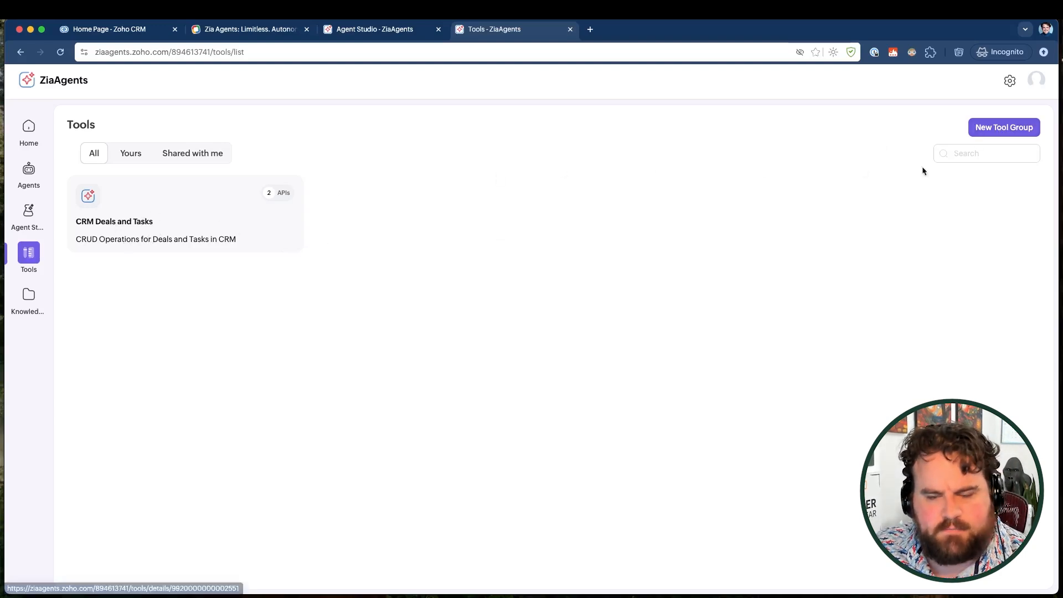
click(1022, 131)
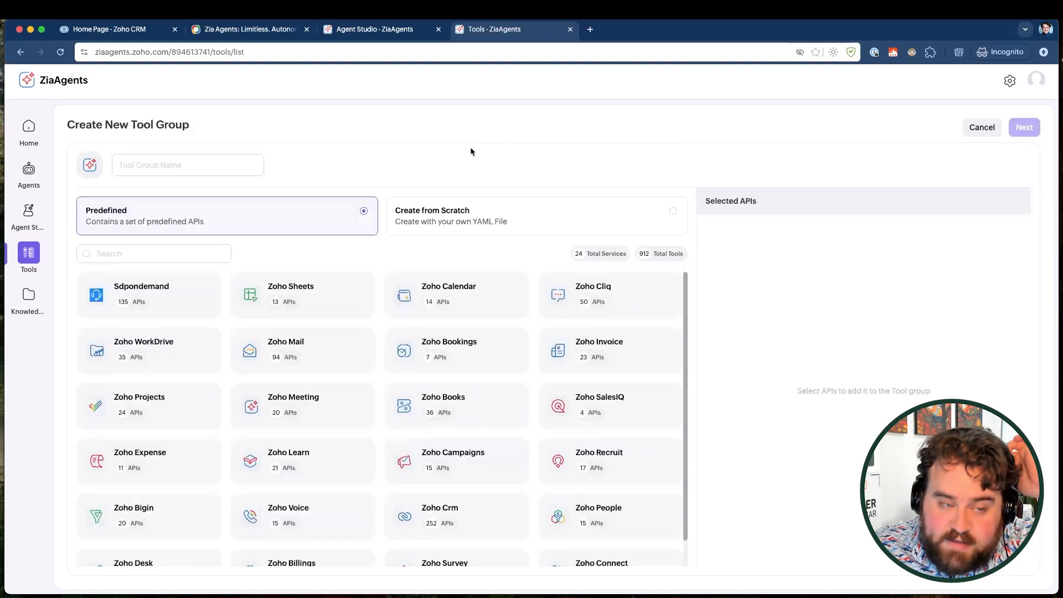
click(208, 172)
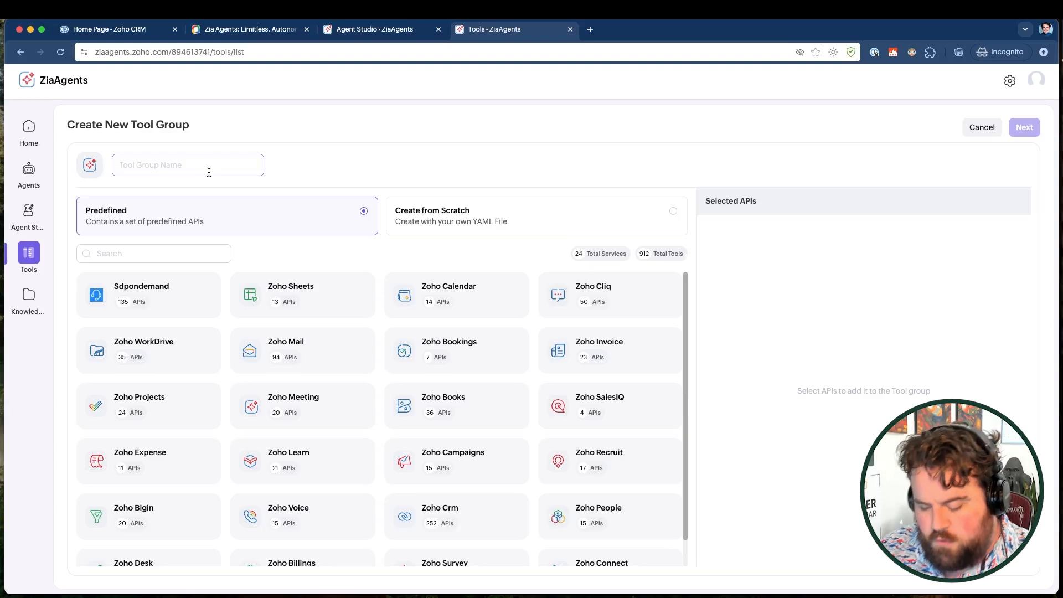
text(Deals)
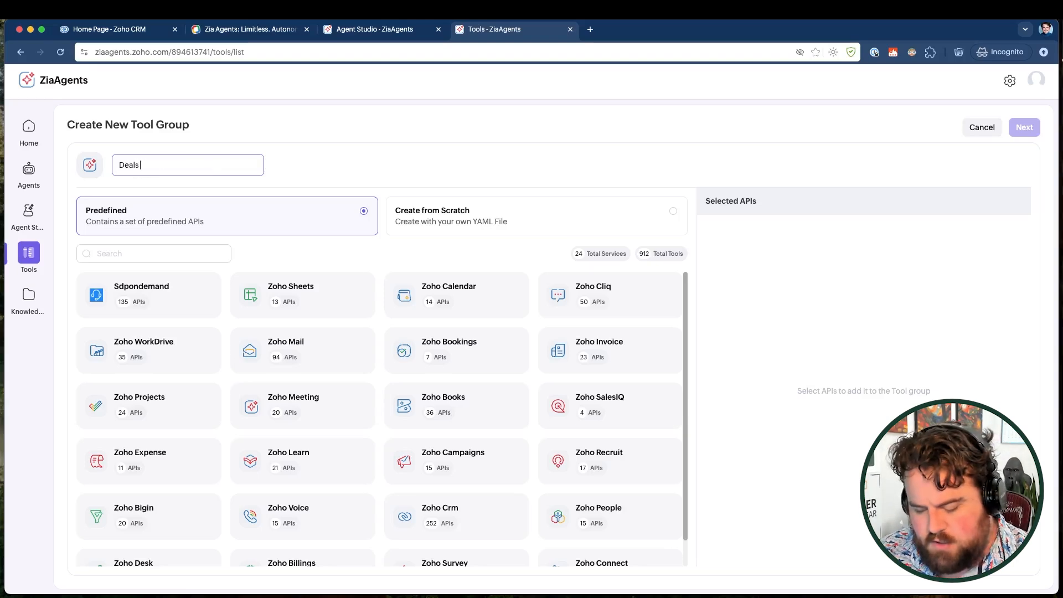
text( and Tasks in CRM)
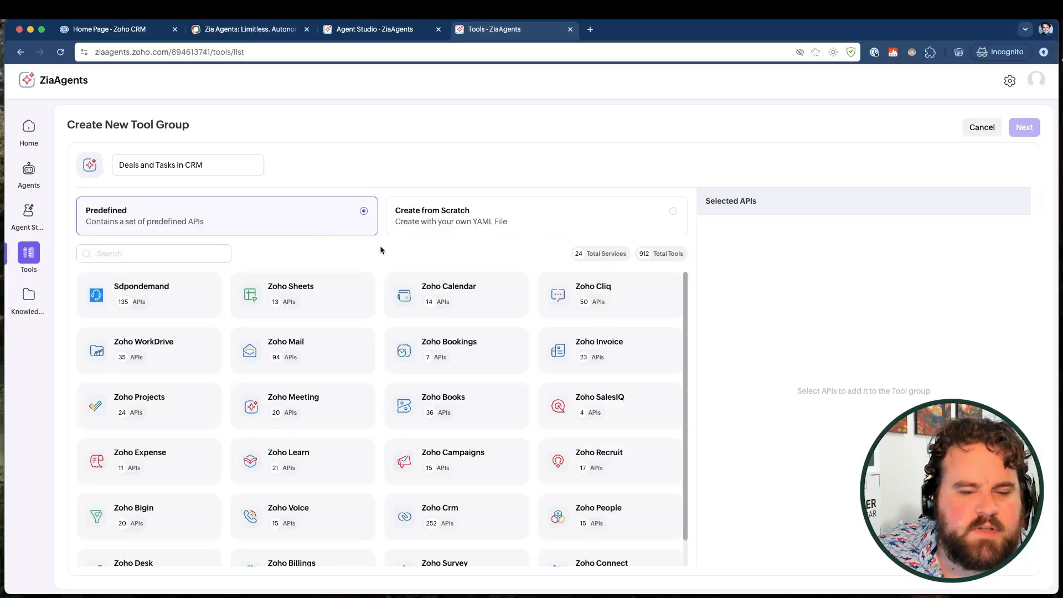
Review the predefined services and the Create from Scratch YAML option with its schema service list, and return to Predefined.
scroll(498, 434, down, 1)
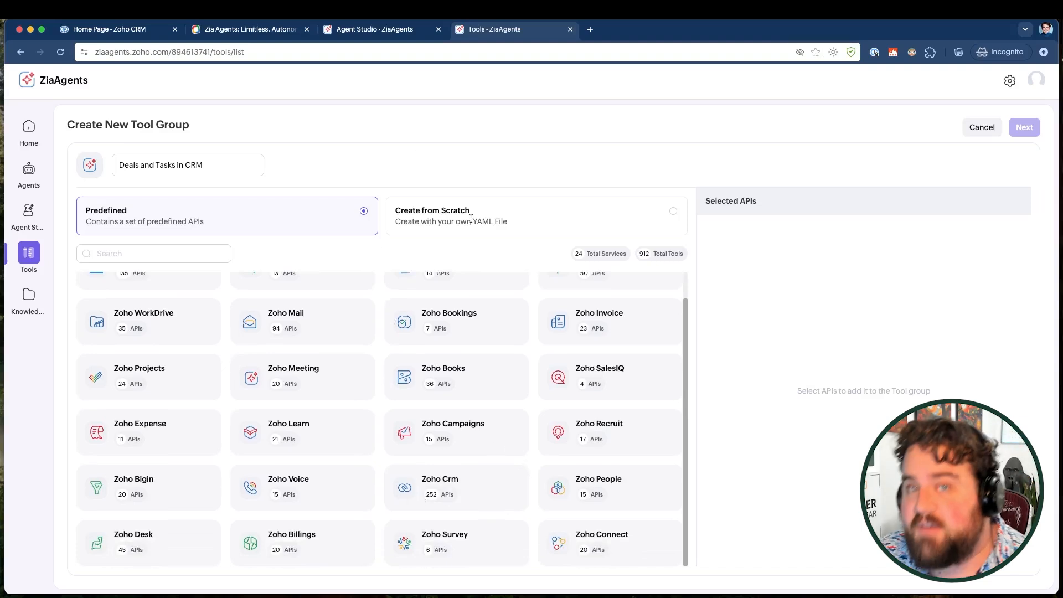
drag(472, 219, 495, 219)
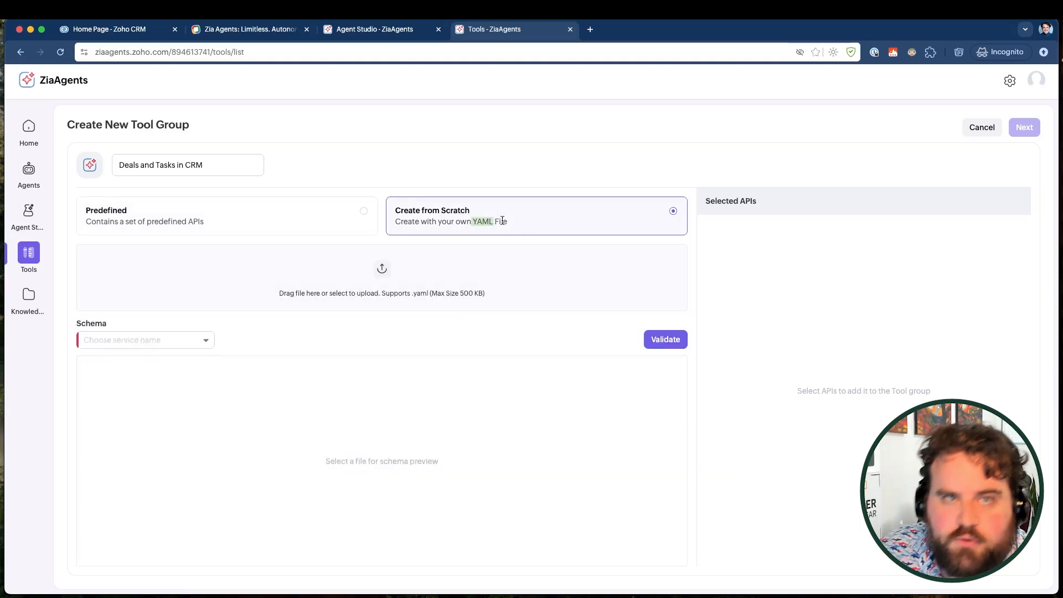
click(153, 340)
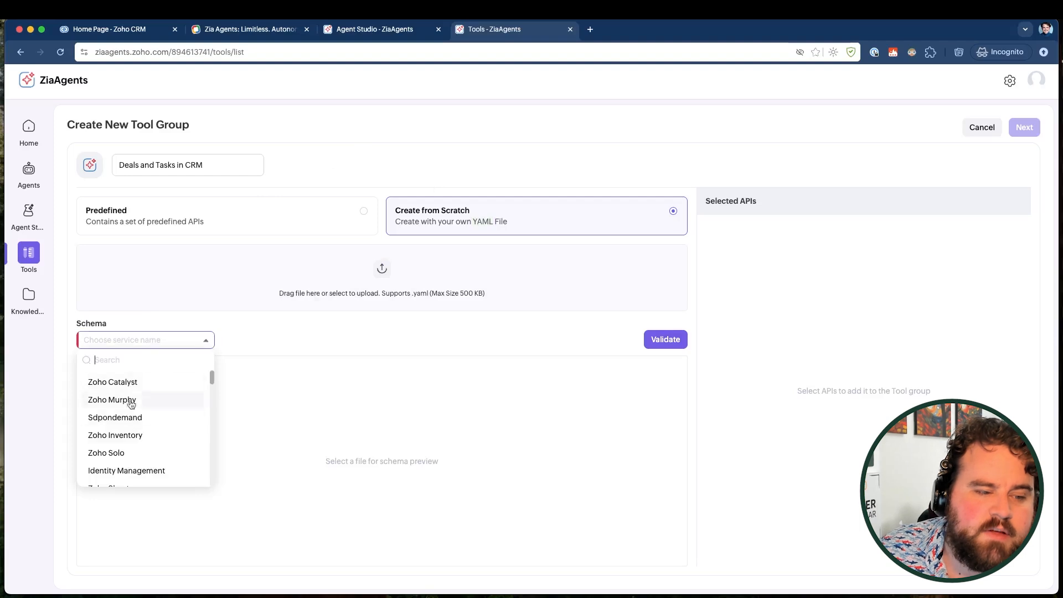
click(359, 211)
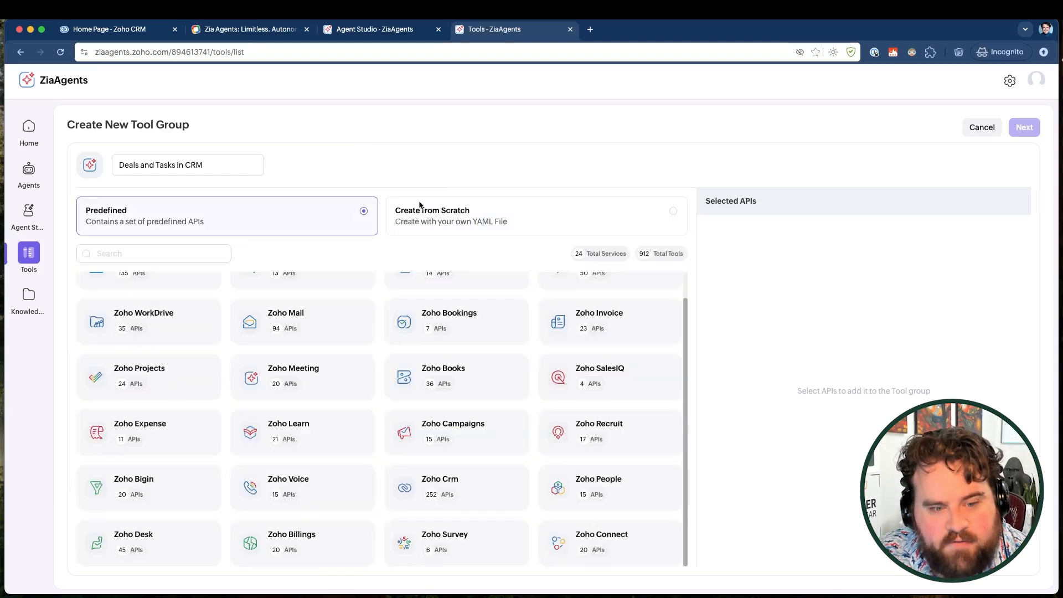
Open the predefined Zoho Crm service and examine its available APIs for deal and task operations.
click(501, 487)
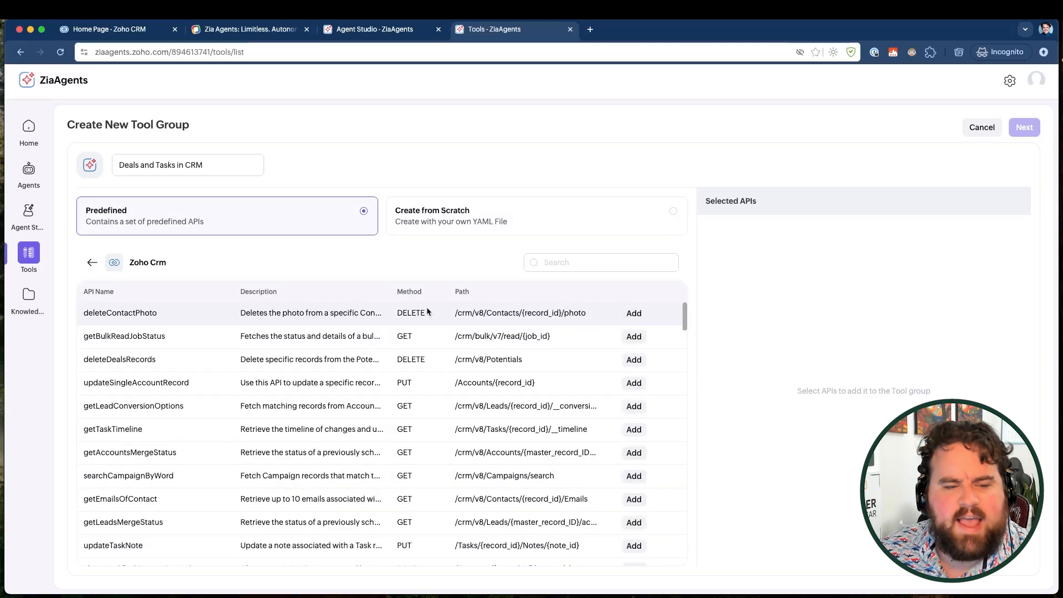
scroll(321, 410, down, 3)
scroll(332, 424, down, 10)
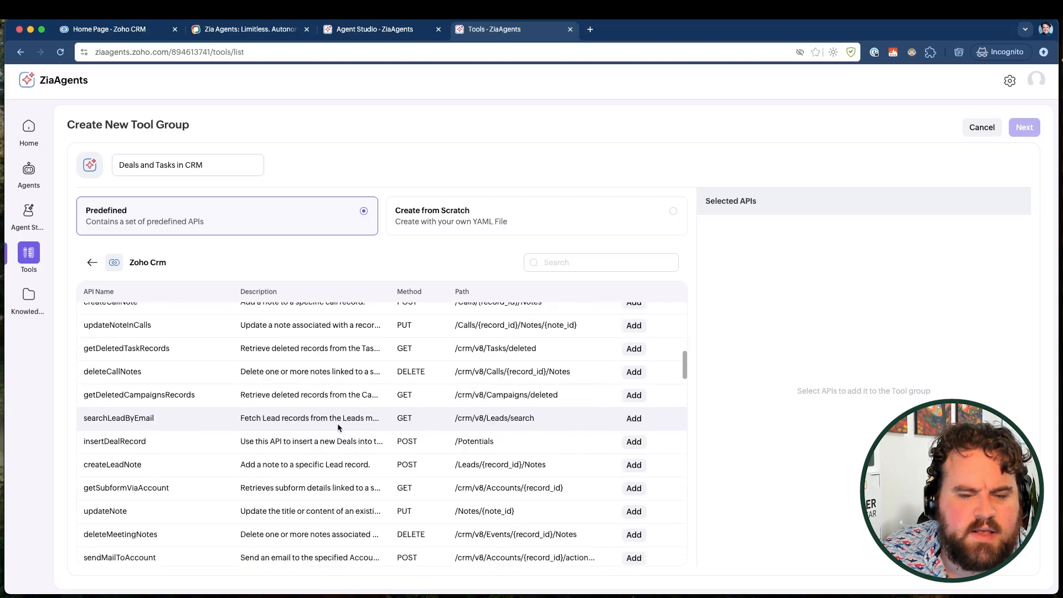
scroll(324, 424, down, 10)
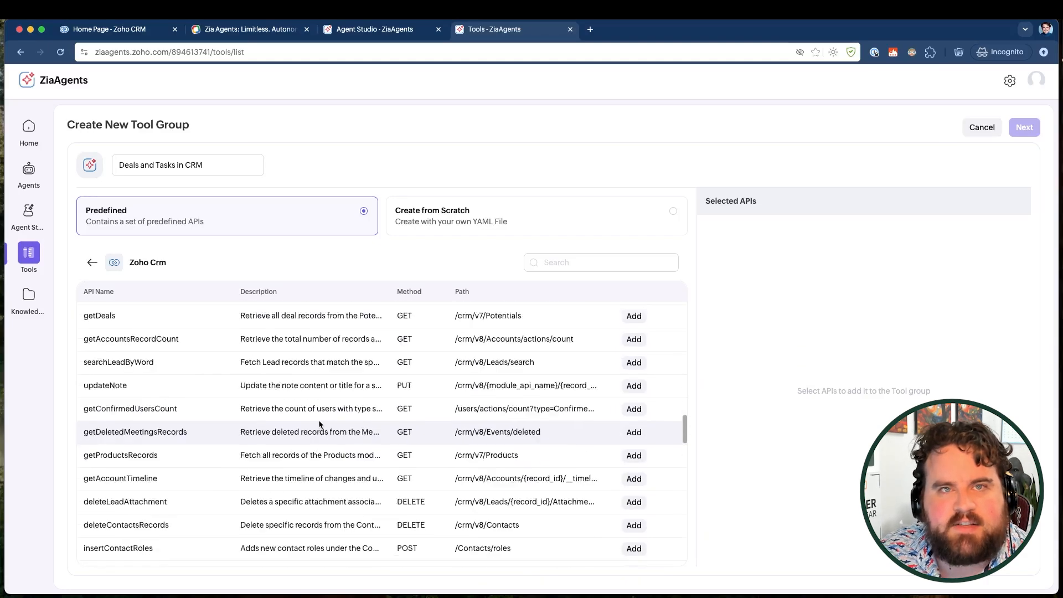
scroll(321, 424, down, 10)
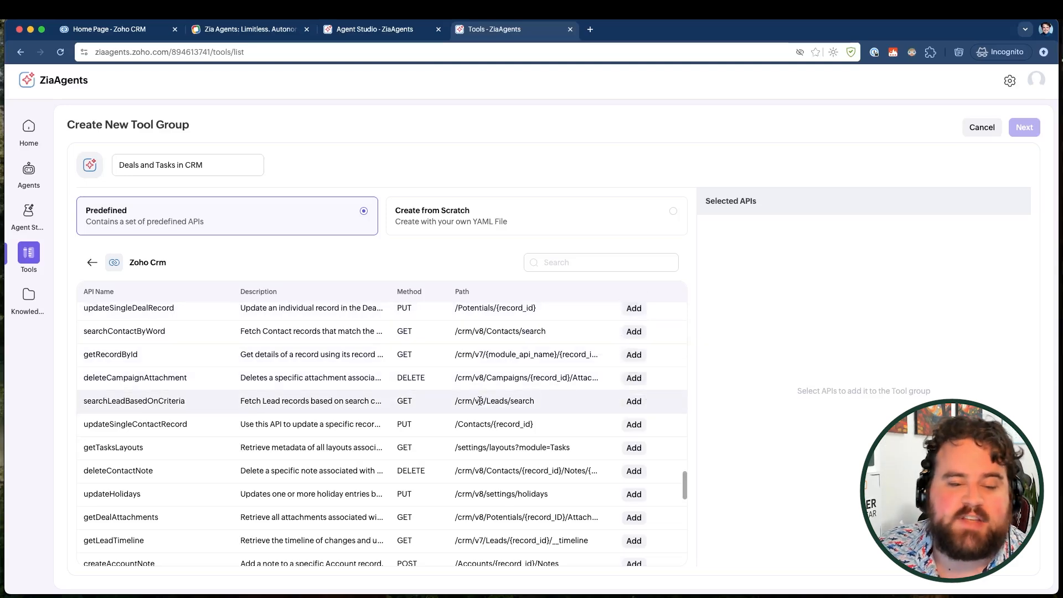
scroll(479, 400, down, 10)
scroll(479, 401, up, 5)
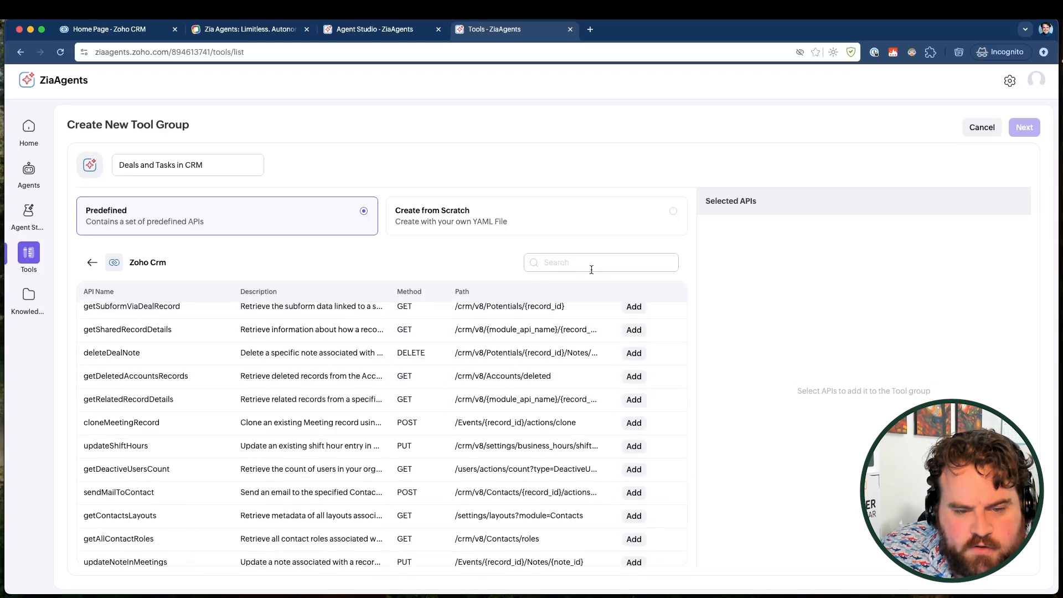
scroll(412, 397, up, 1)
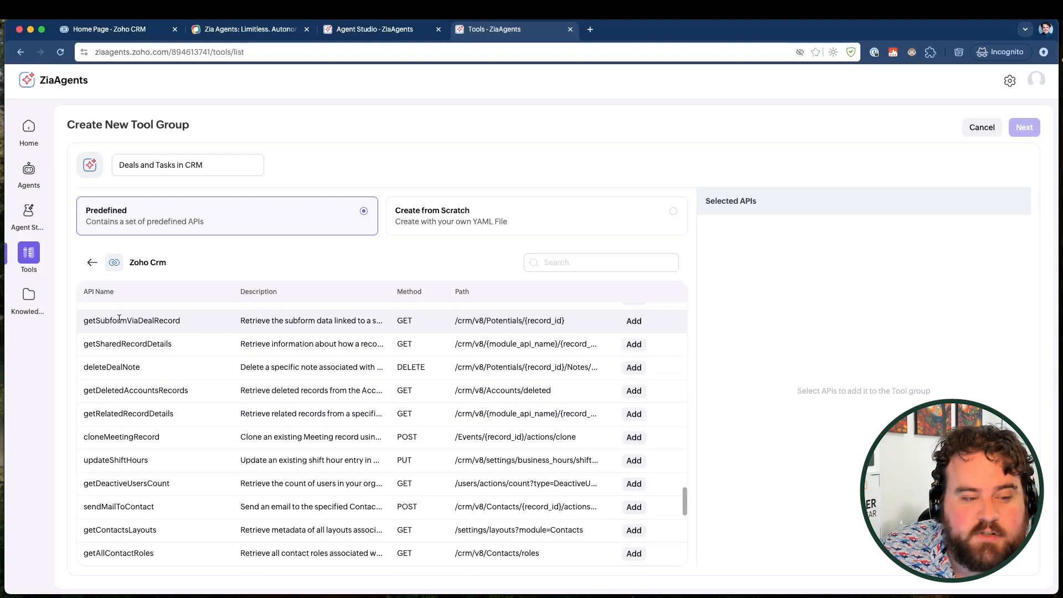
drag(111, 317, 164, 315)
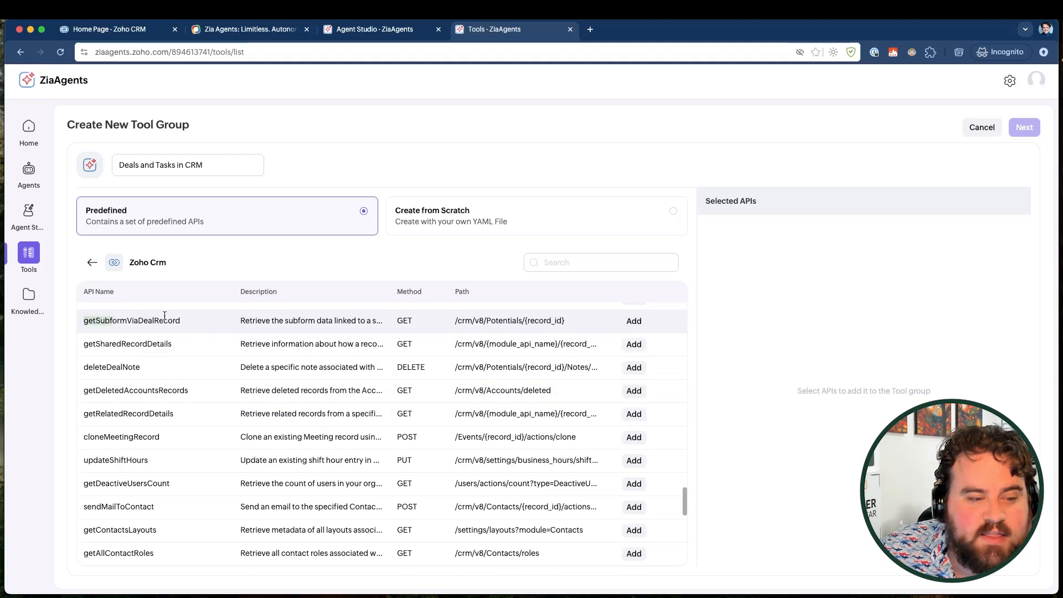
Filter the Zoho Crm APIs by "deal" and add searchDealBasedOnCriteria to the tool group.
click(569, 263)
text(deal)
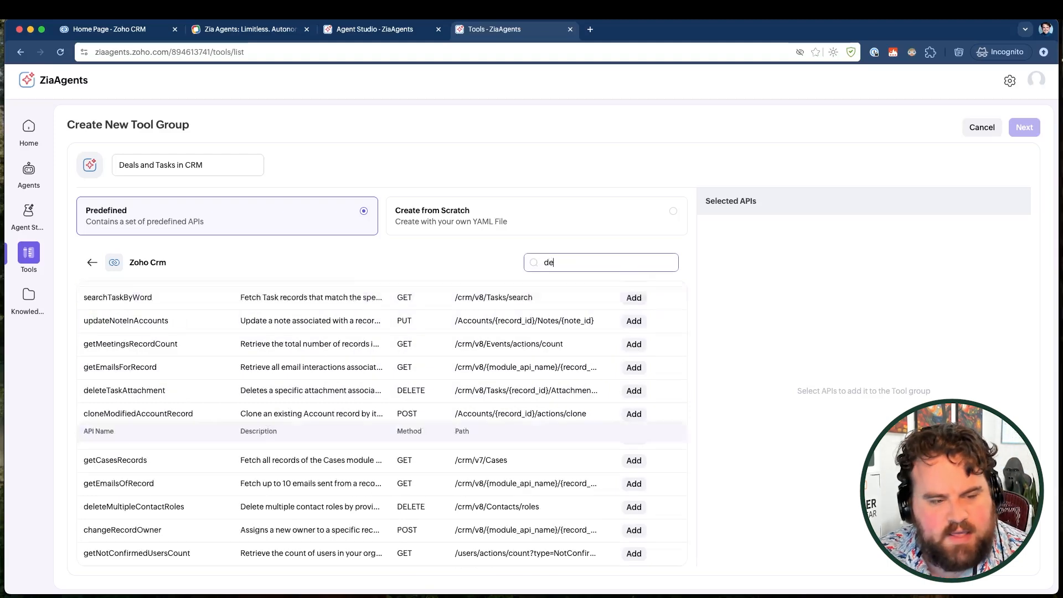
key(BackSpace)
key(BackSpace)
key(BackSpace)
key(BackSpace)
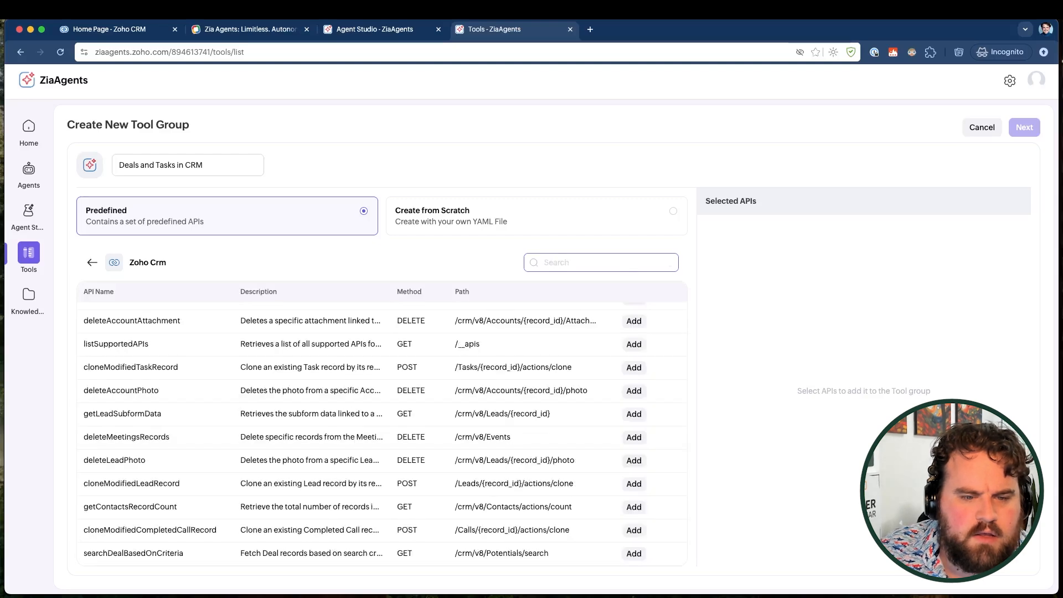
scroll(568, 316, up, 10)
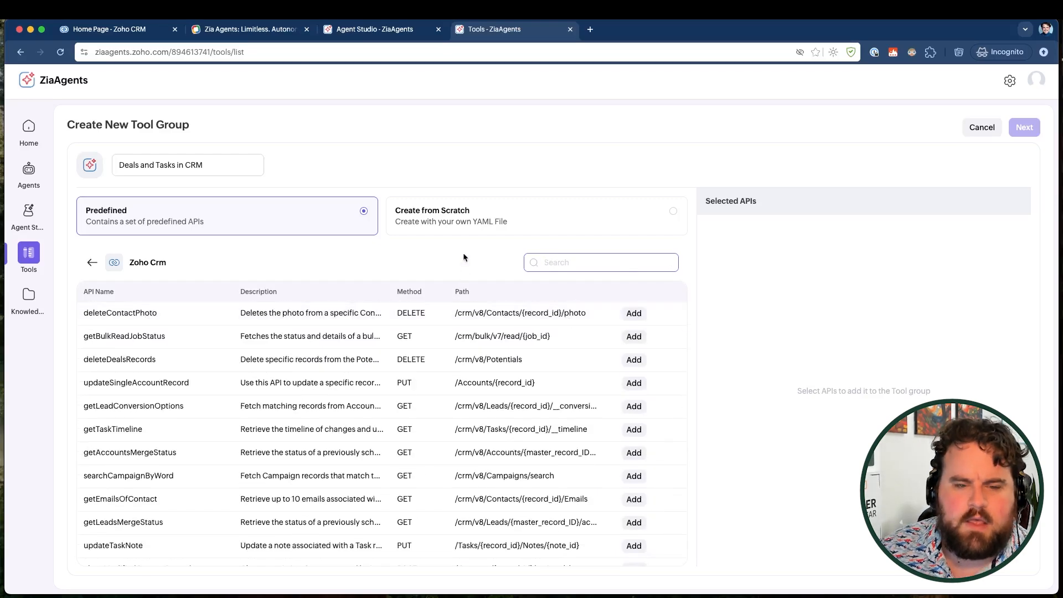
text(dea)
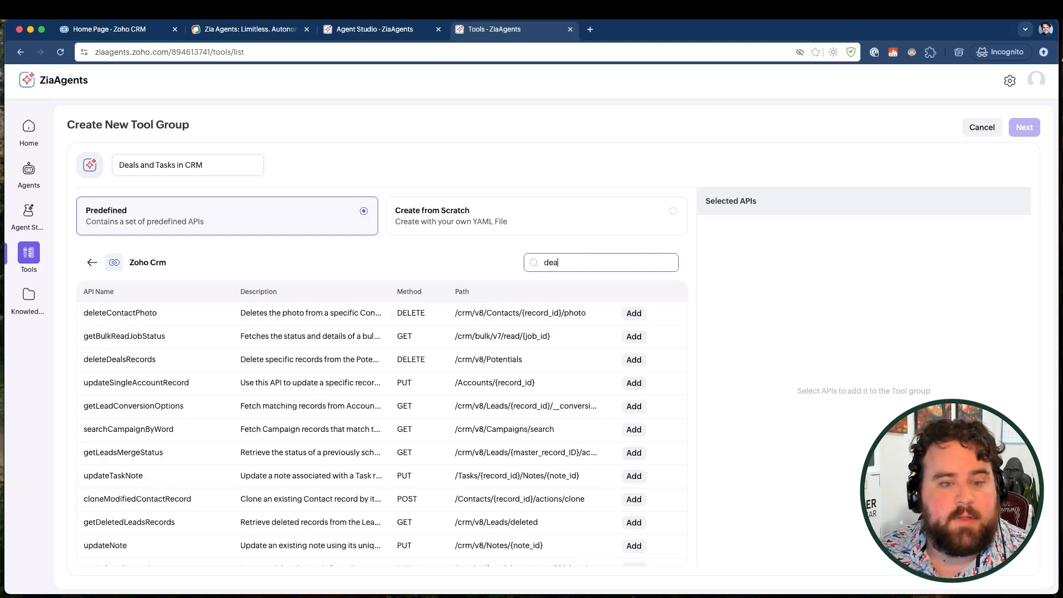
text(l)
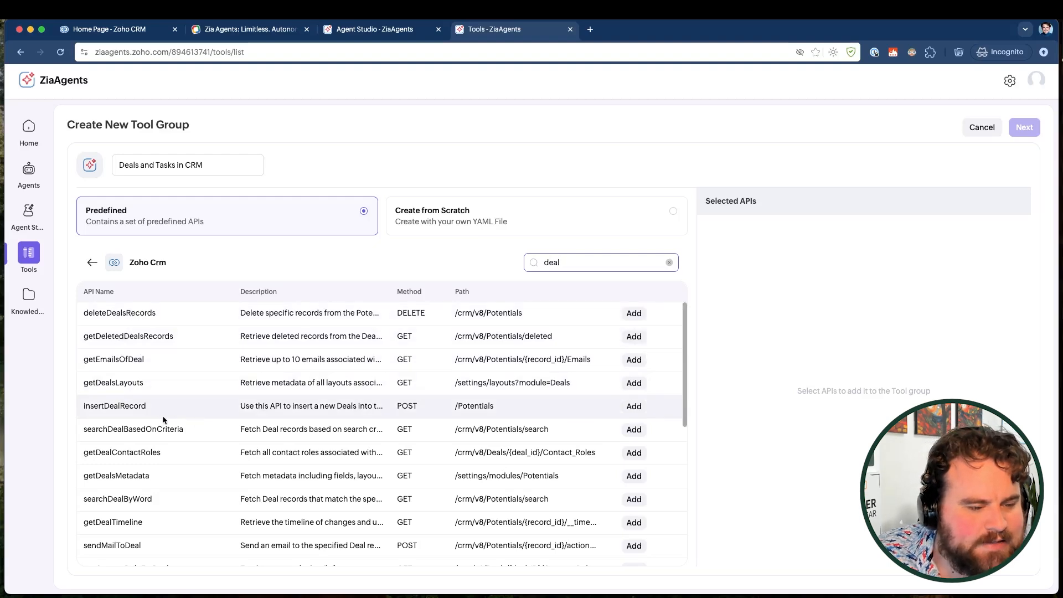
scroll(185, 401, down, 1)
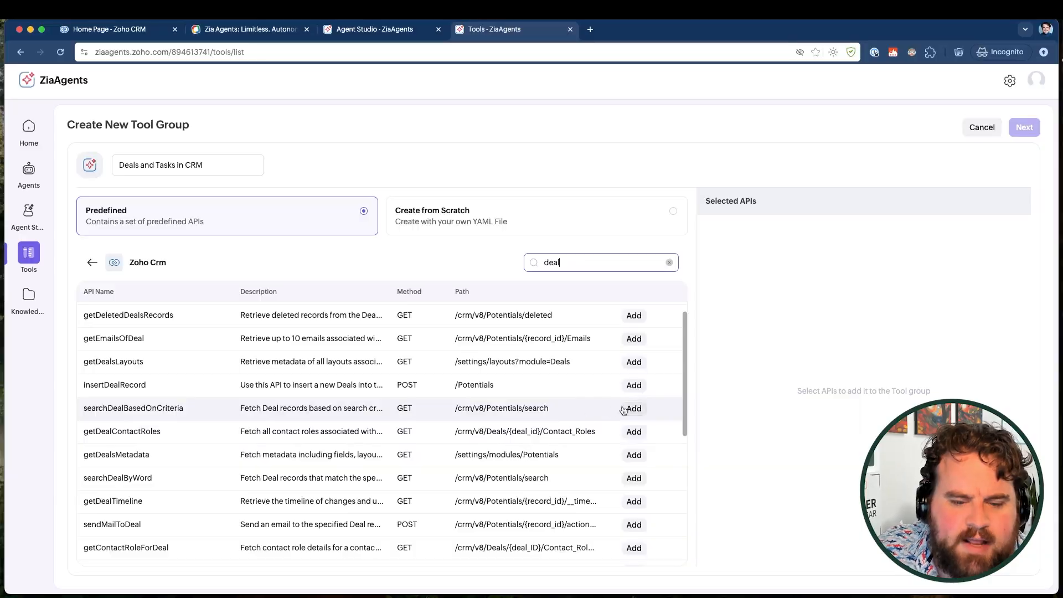
click(634, 408)
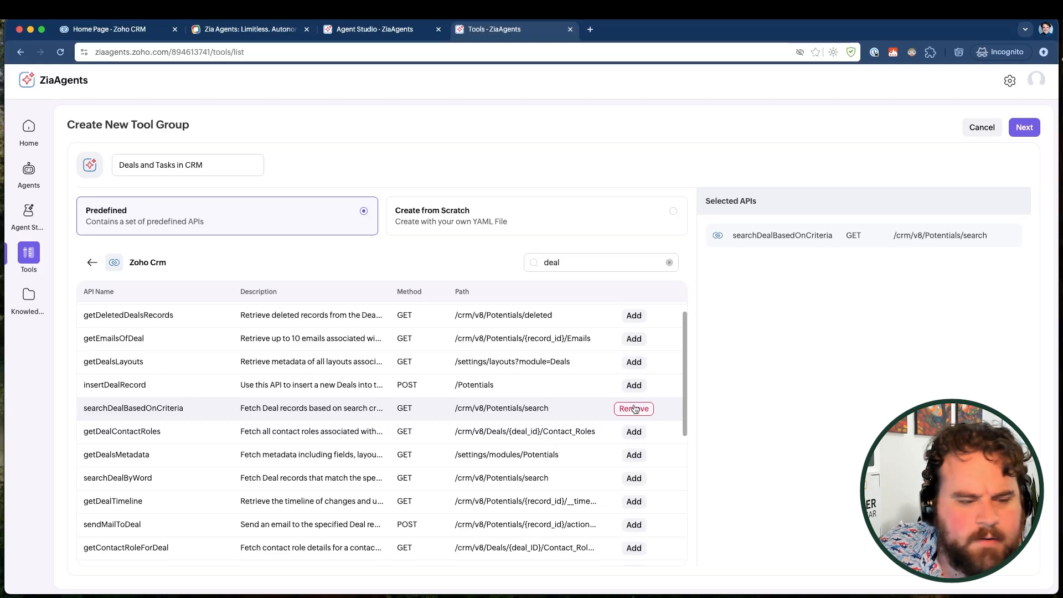
Add the getDealsMetadata, getDealTimeline and getDeals APIs to the tool group.
scroll(345, 398, down, 3)
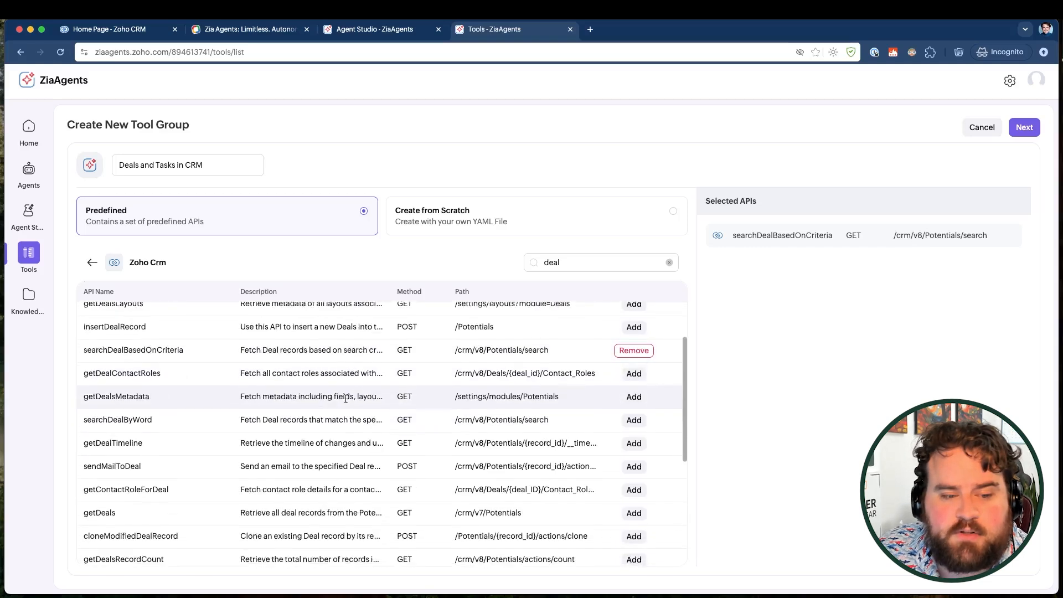
scroll(345, 399, down, 1)
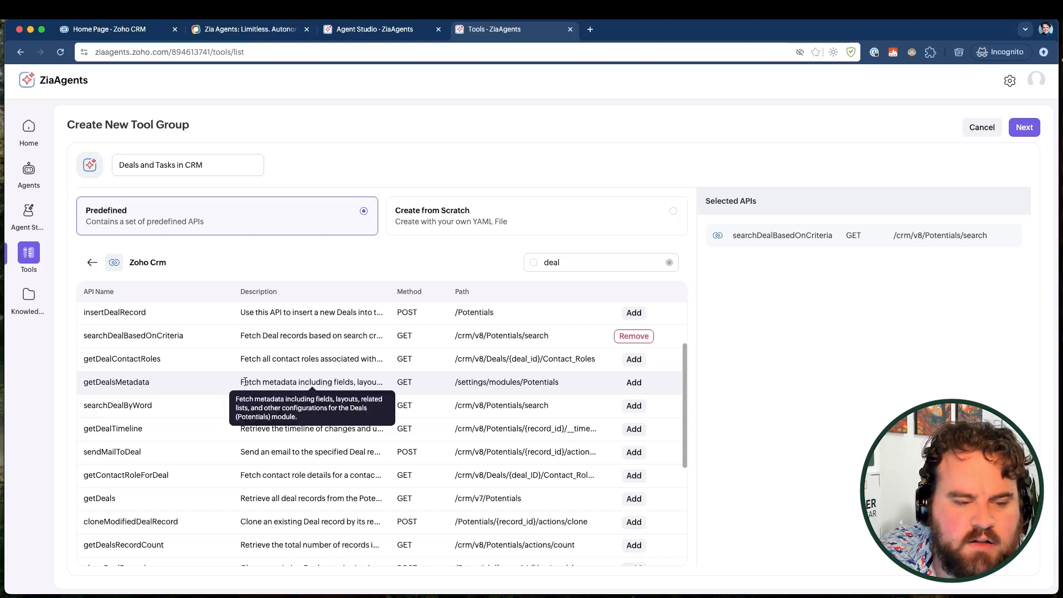
click(634, 382)
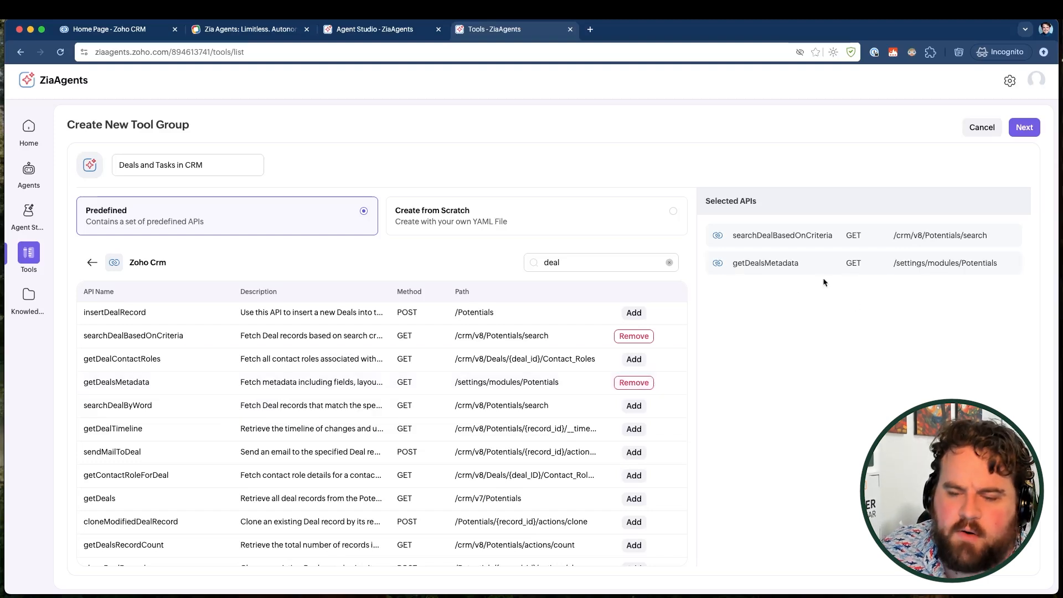
scroll(225, 421, down, 1)
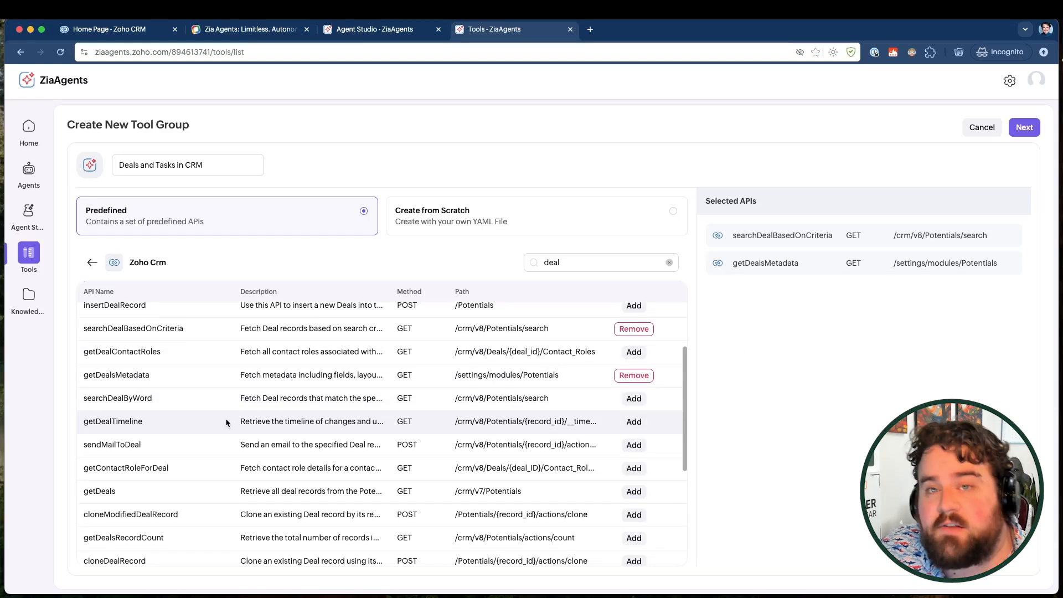
click(633, 423)
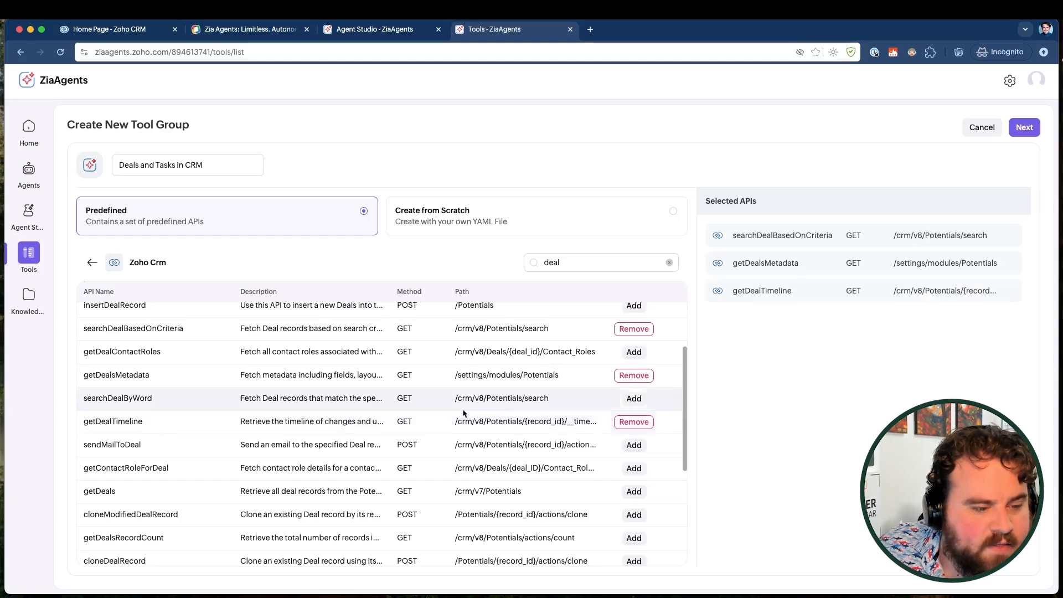
scroll(637, 478, down, 1)
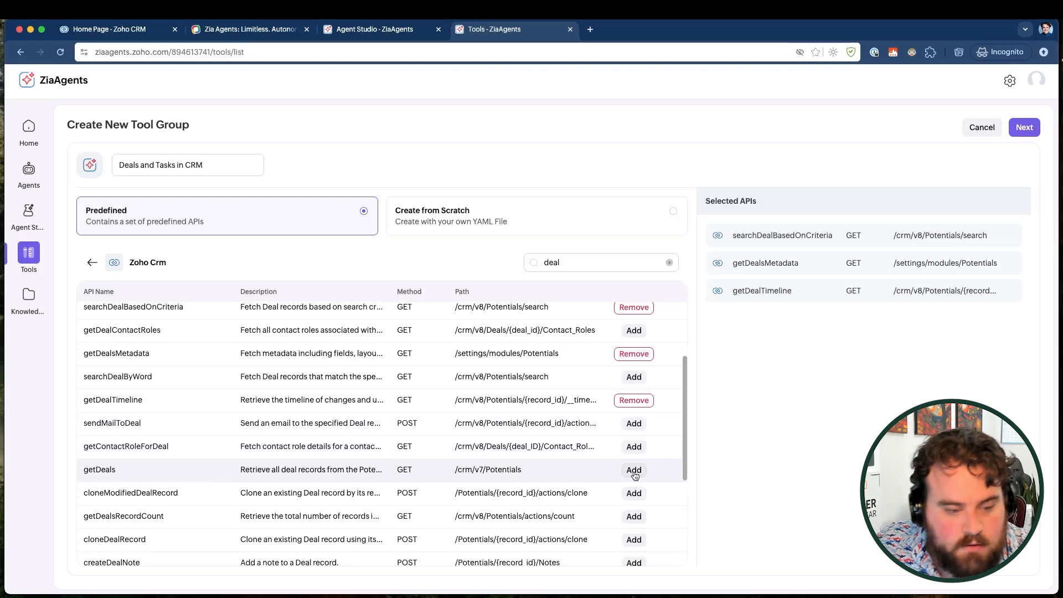
click(634, 470)
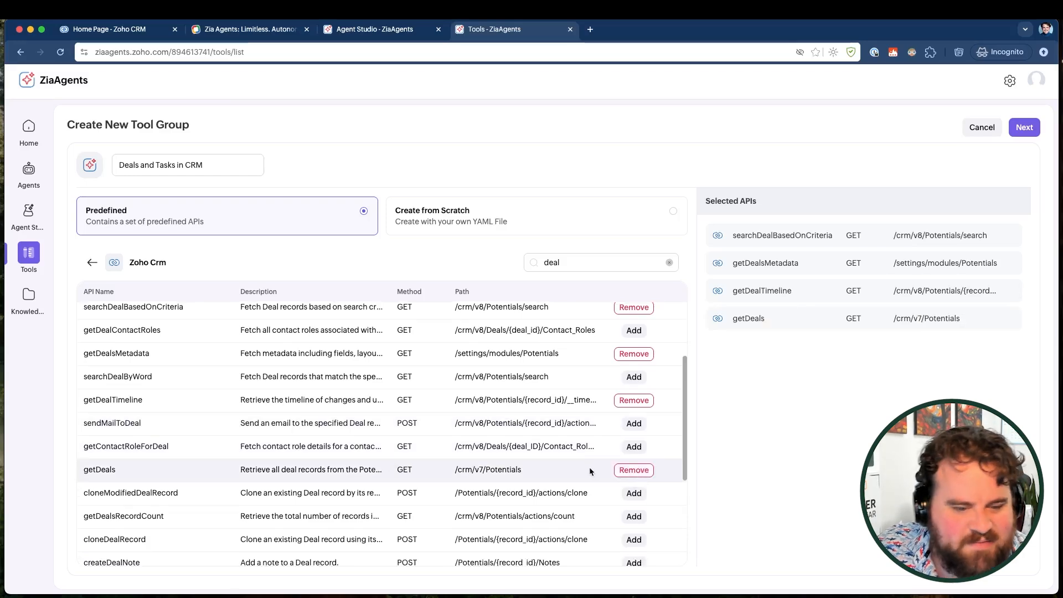
Add the updateSingleDealRecord API to the tool group.
scroll(589, 467, down, 2)
scroll(327, 415, down, 1)
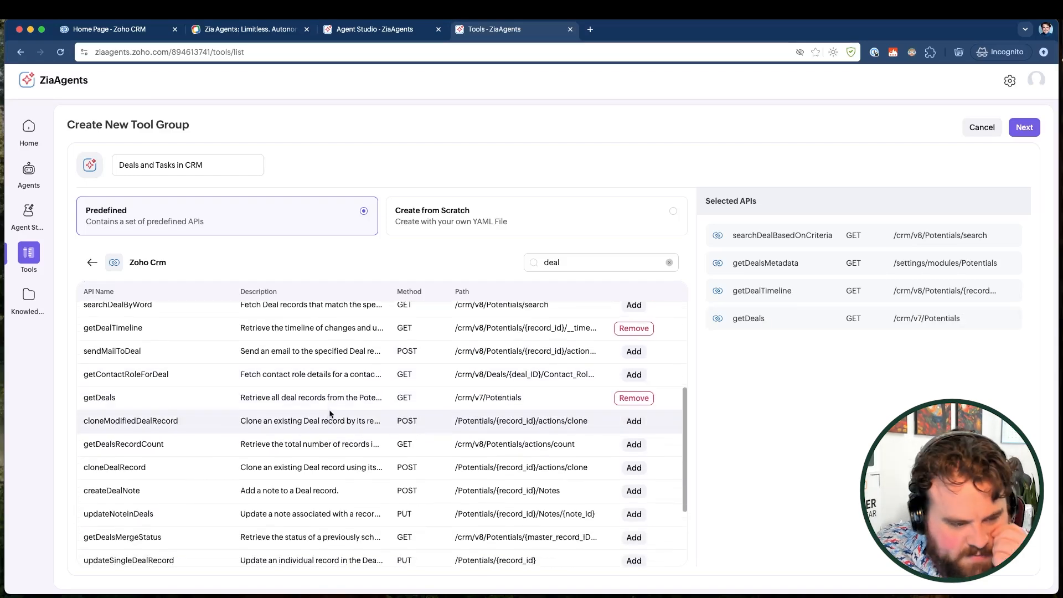
scroll(330, 414, down, 5)
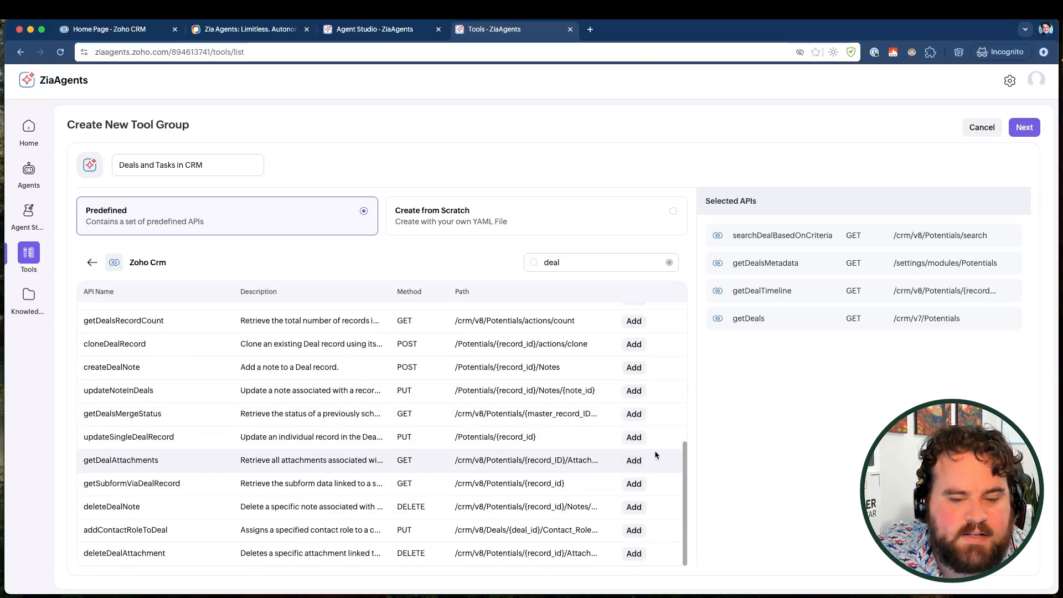
click(634, 437)
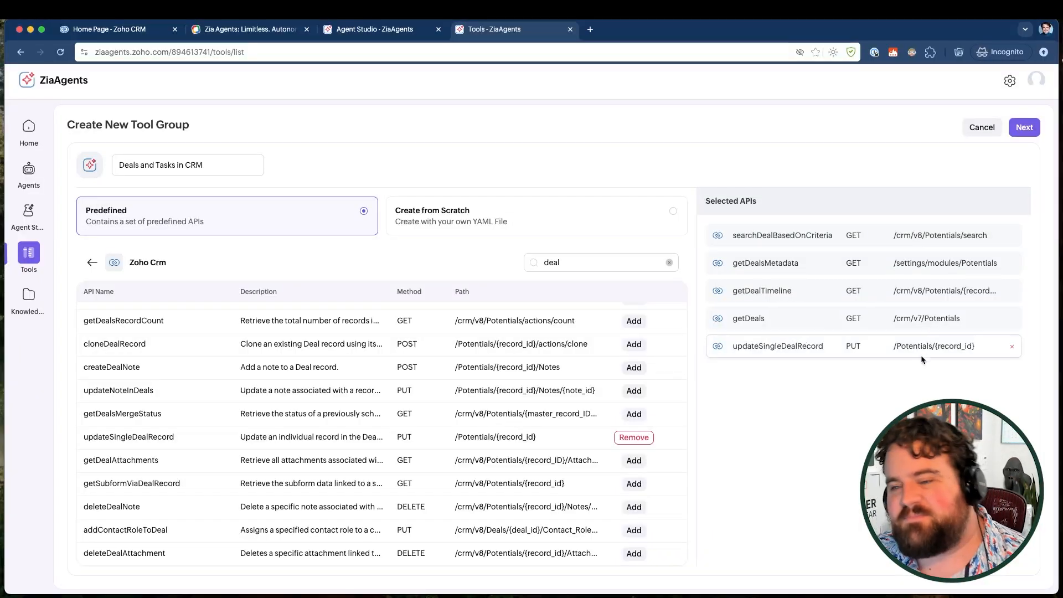
Filter the Zoho Crm APIs by "task" instead and add searchTaskBasedOnCriteria to the tool group.
click(656, 265)
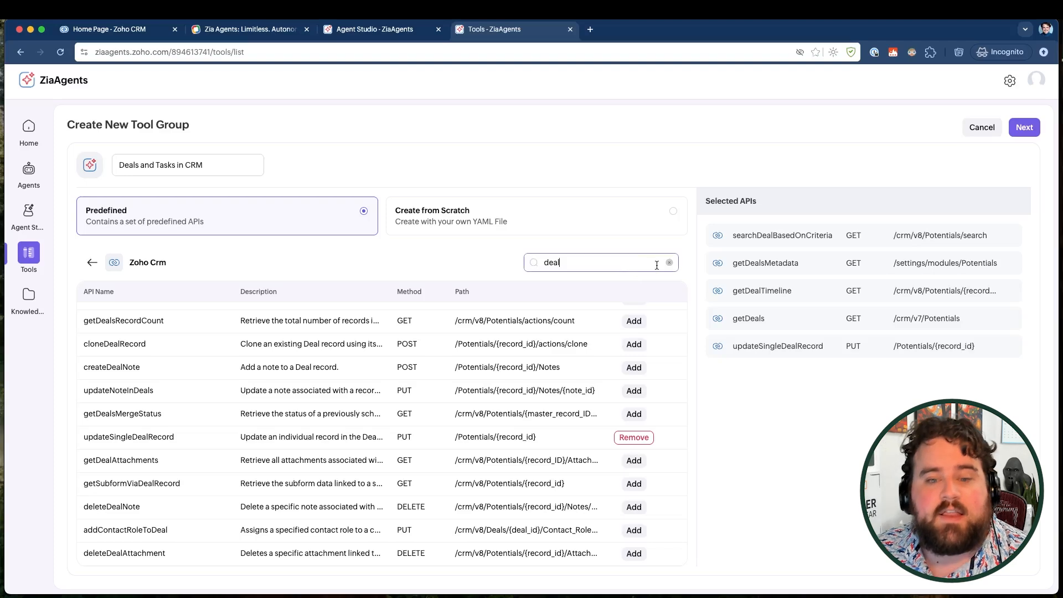
click(669, 264)
text(t)
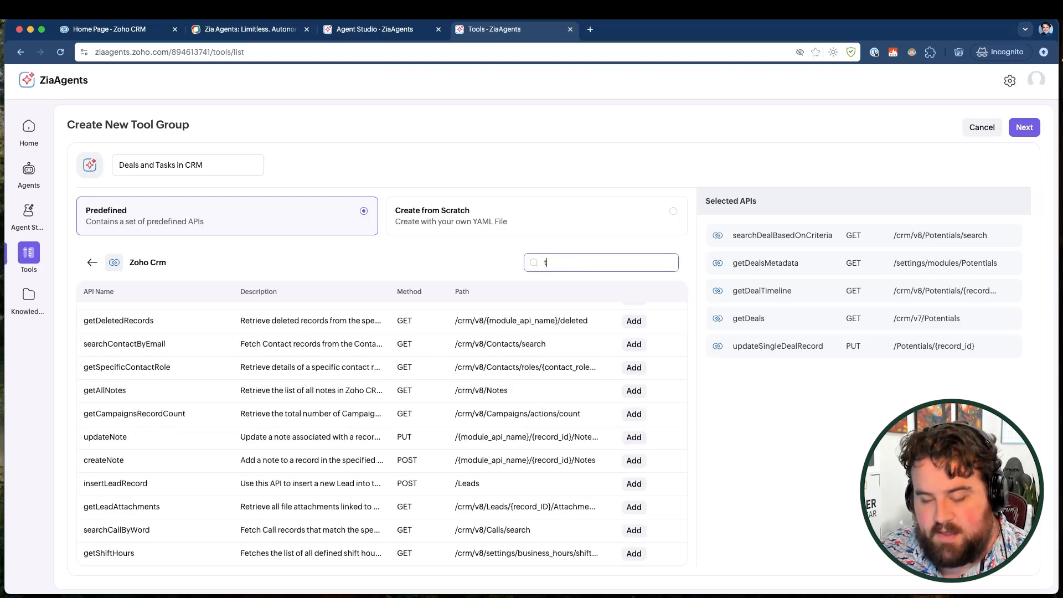
text(asks)
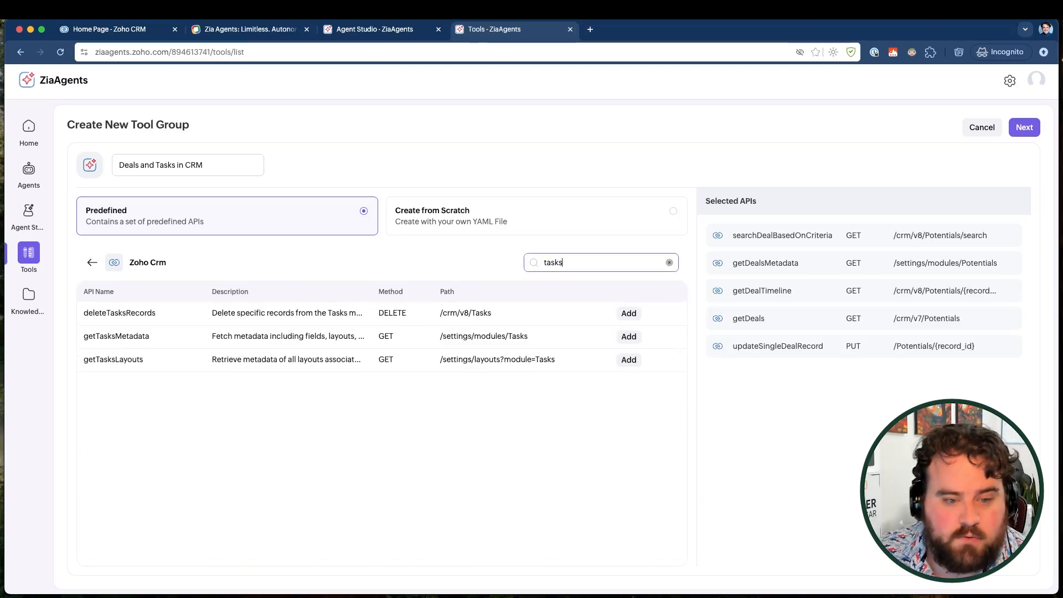
key(BackSpace)
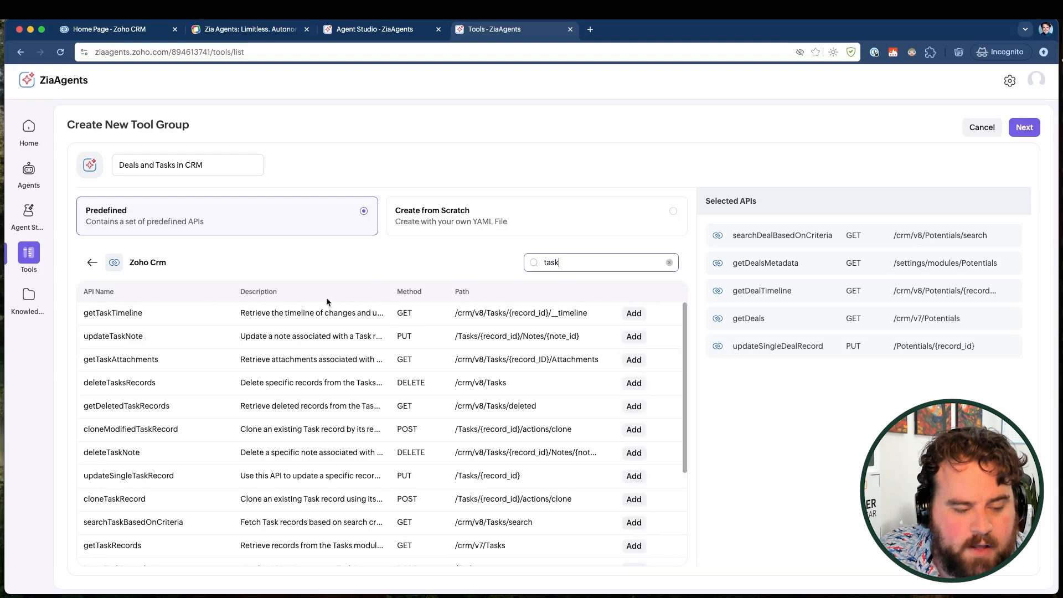
scroll(640, 509, down, 1)
click(634, 507)
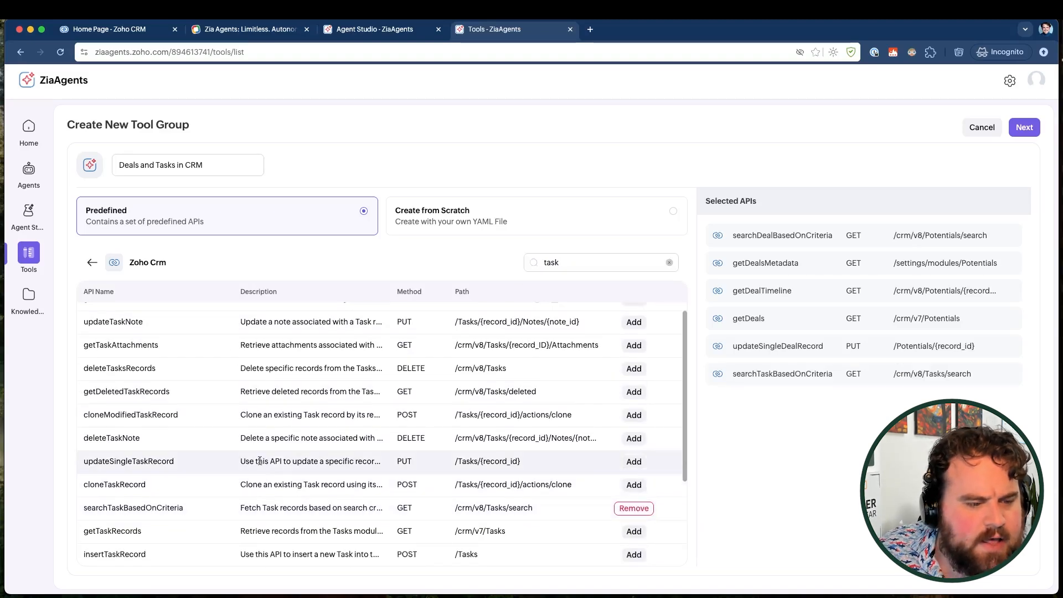
Add the getTaskTimeline, getTaskRecords and insertTaskRecord APIs to the tool group.
scroll(183, 374, up, 1)
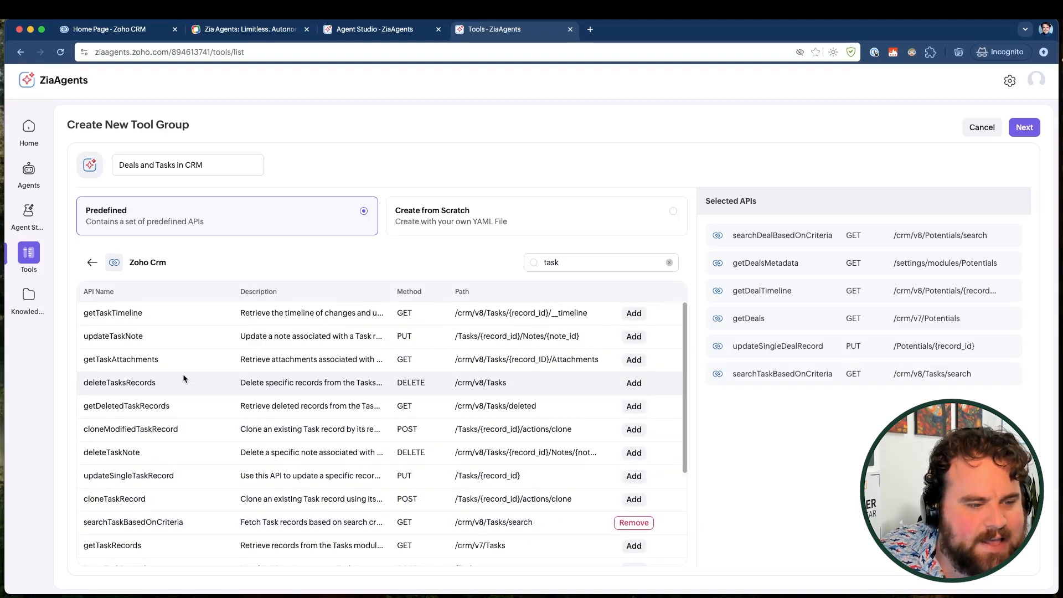
click(635, 313)
scroll(426, 393, down, 4)
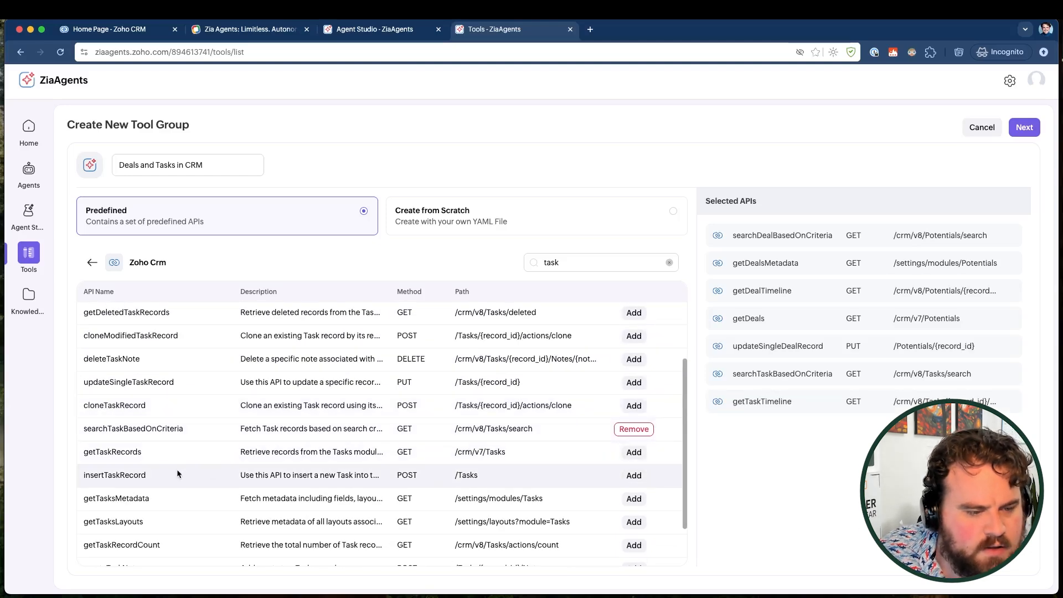
click(633, 452)
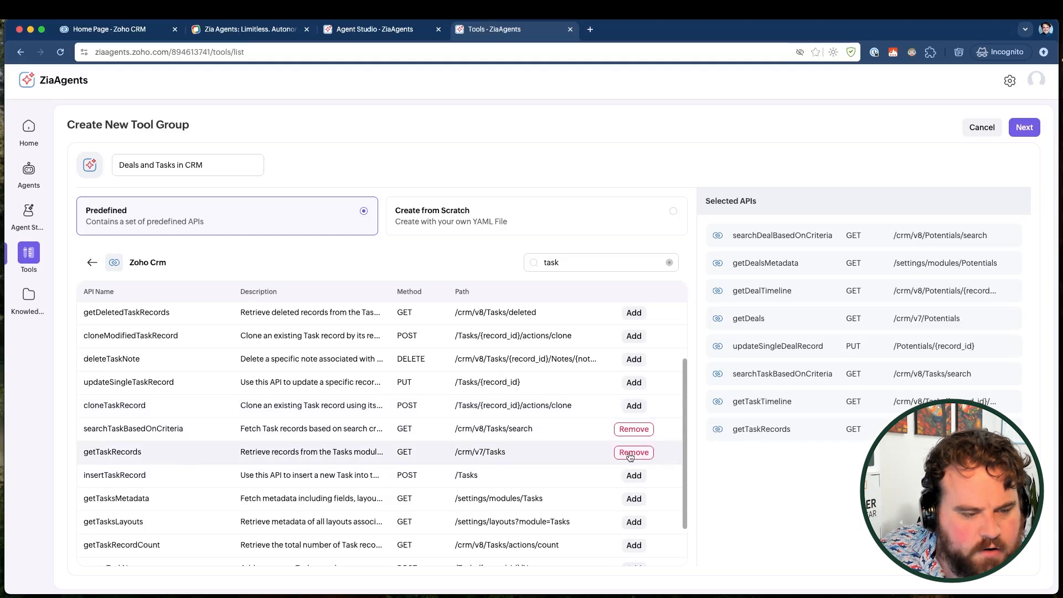
click(633, 475)
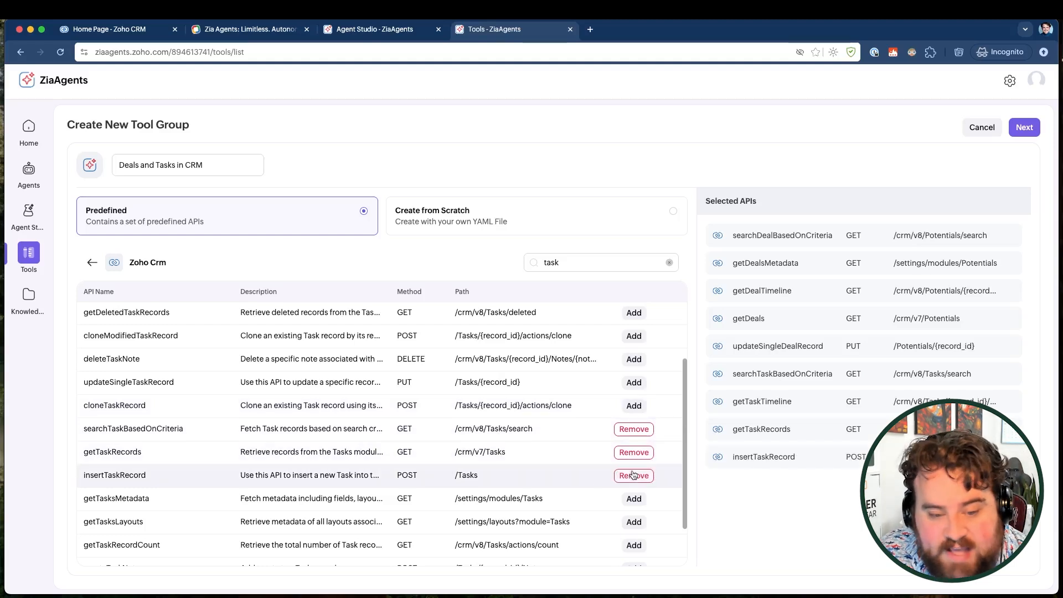
Add the getTasksMetadata API and continue to the tool group's description and API review.
scroll(631, 475, down, 3)
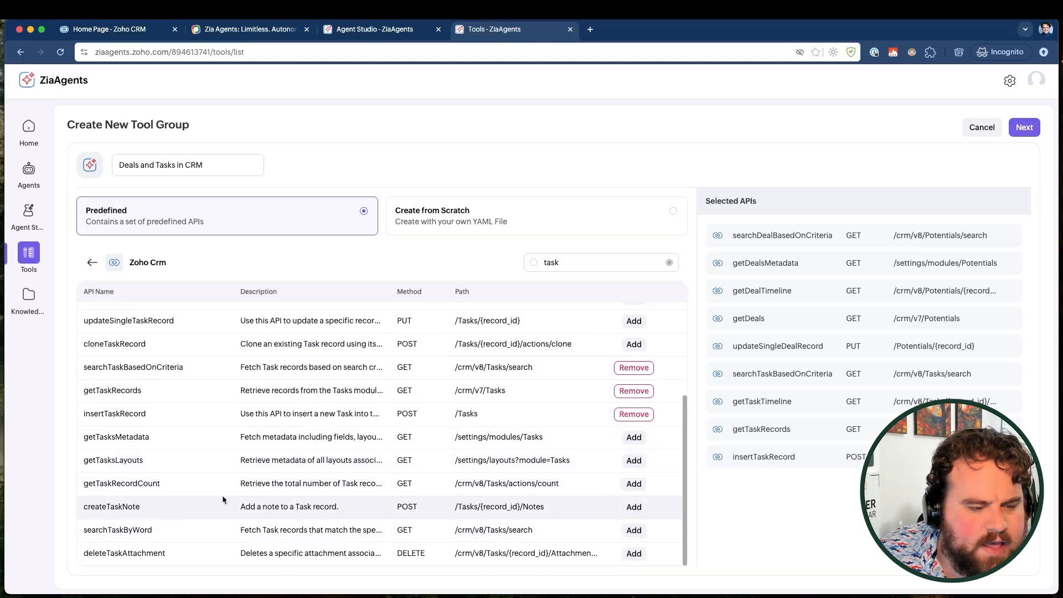
click(640, 440)
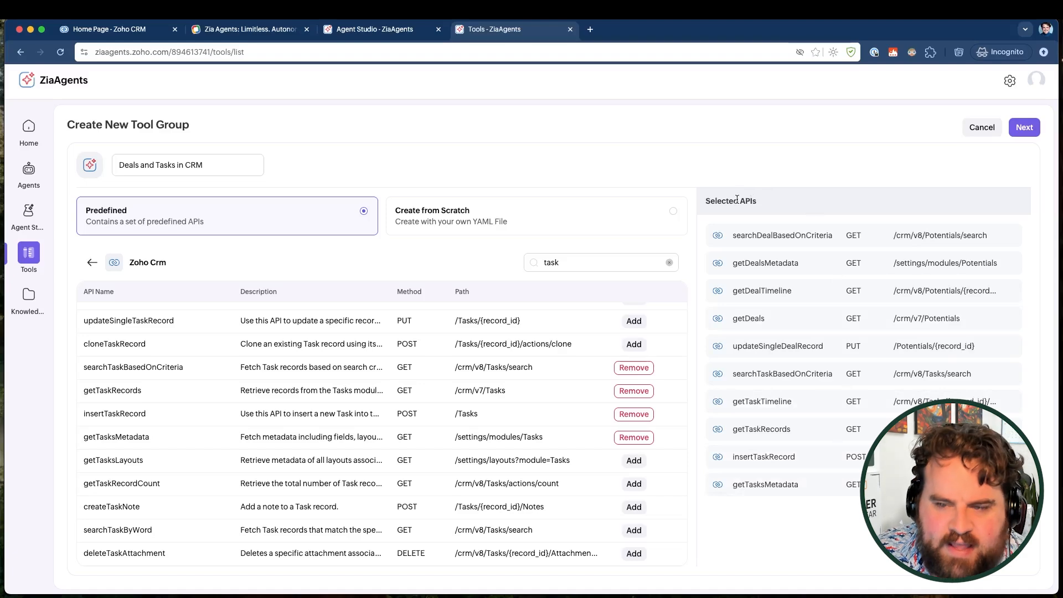
click(1017, 128)
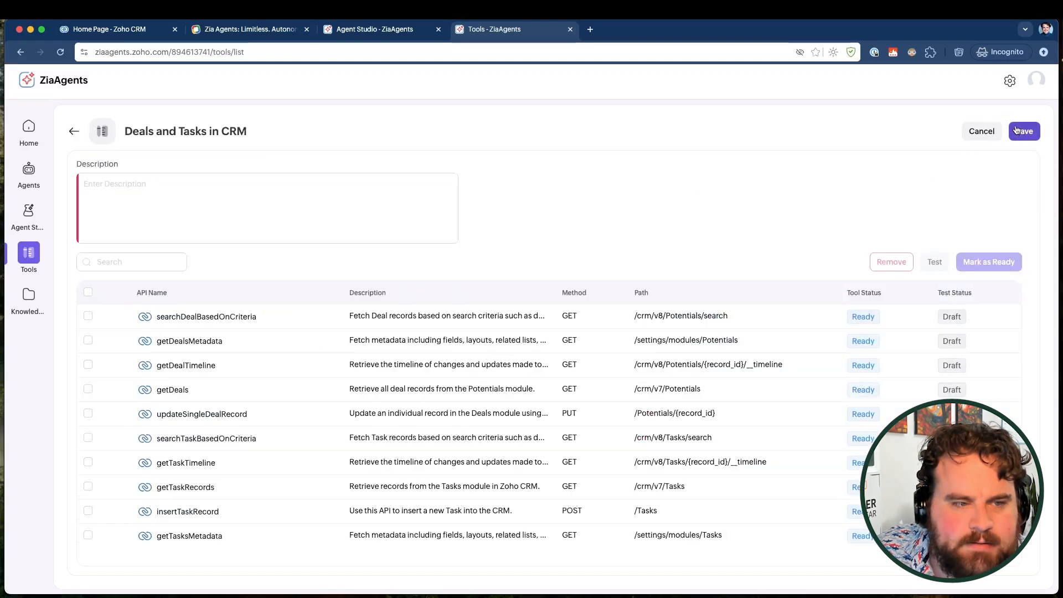
Describe the tool group as "CRU operations for deals and tasks in CRM".
click(286, 199)
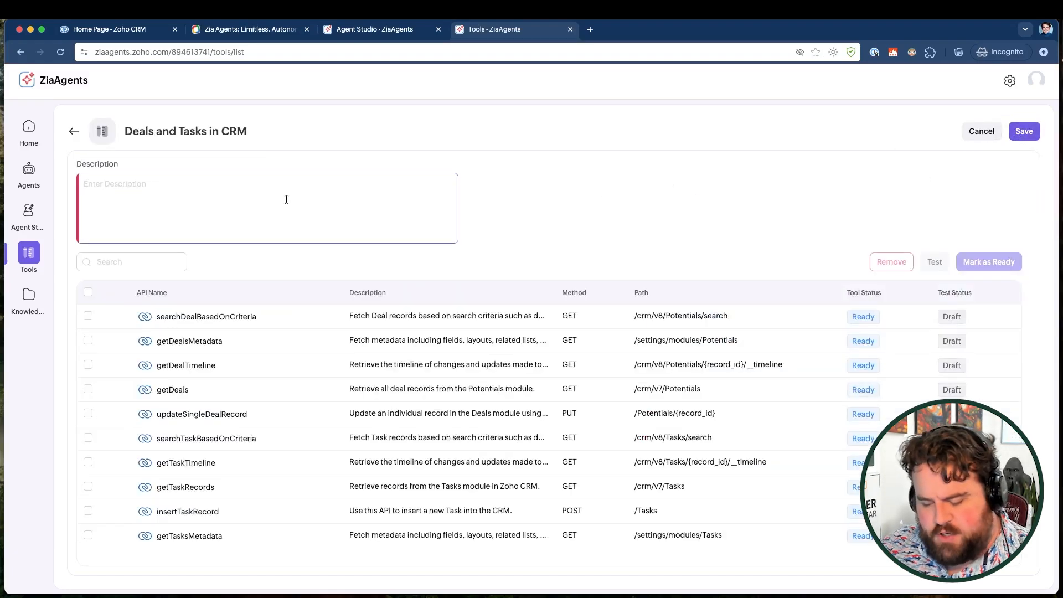
text(CR)
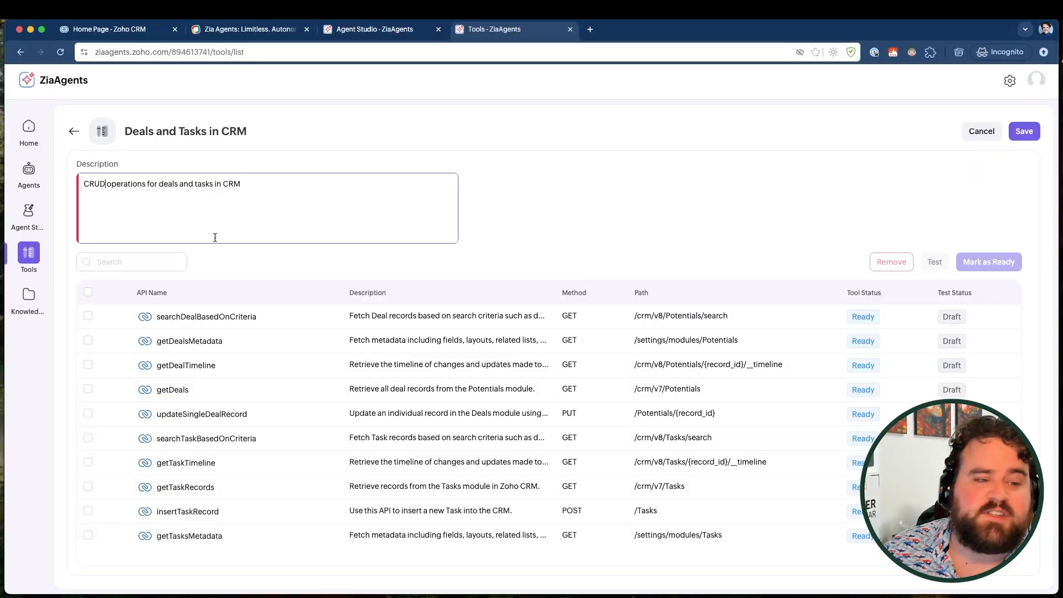
key(BackSpace)
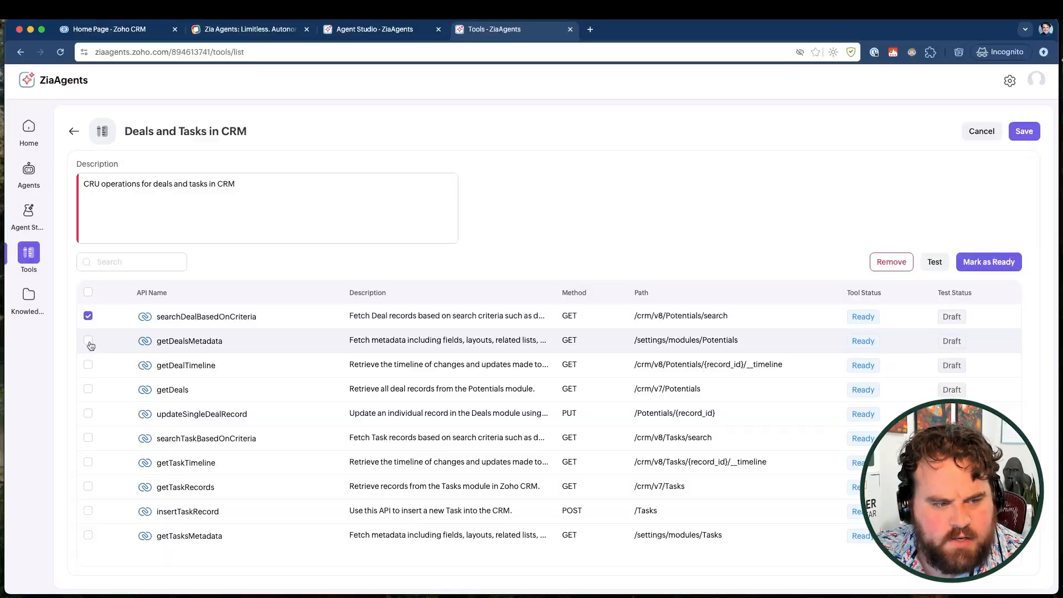
Select the five deal APIs, from searchDealBasedOnCriteria through updateSingleDealRecord, and start testing them.
click(88, 340)
click(88, 364)
click(88, 389)
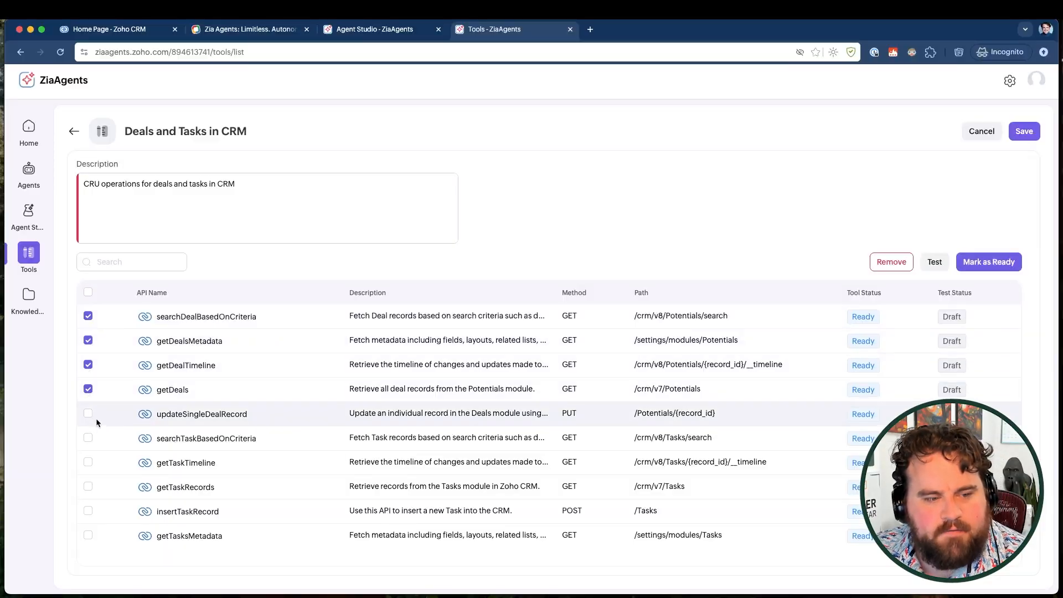
click(88, 413)
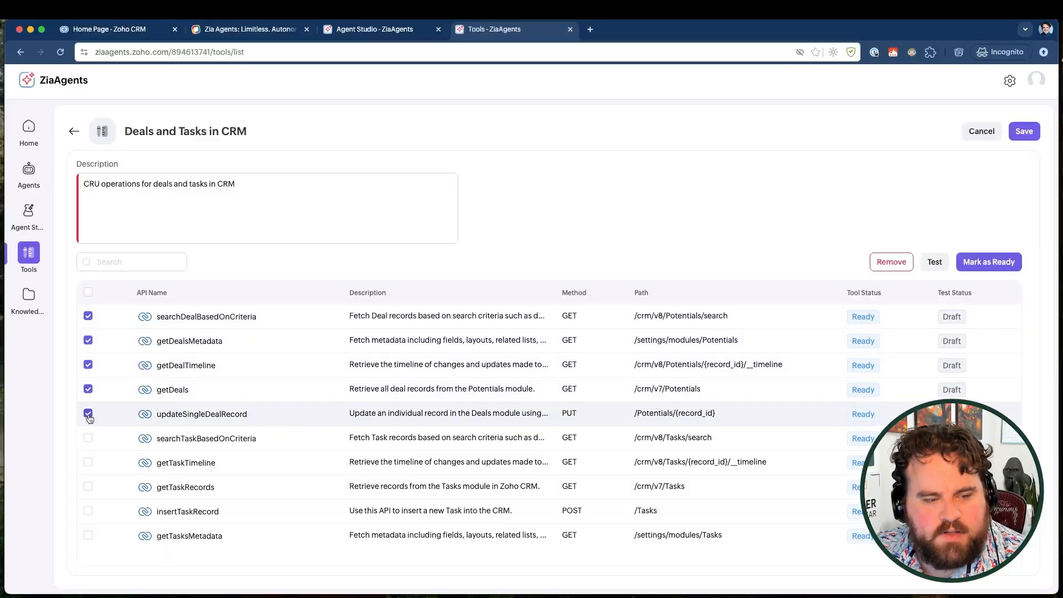
click(934, 262)
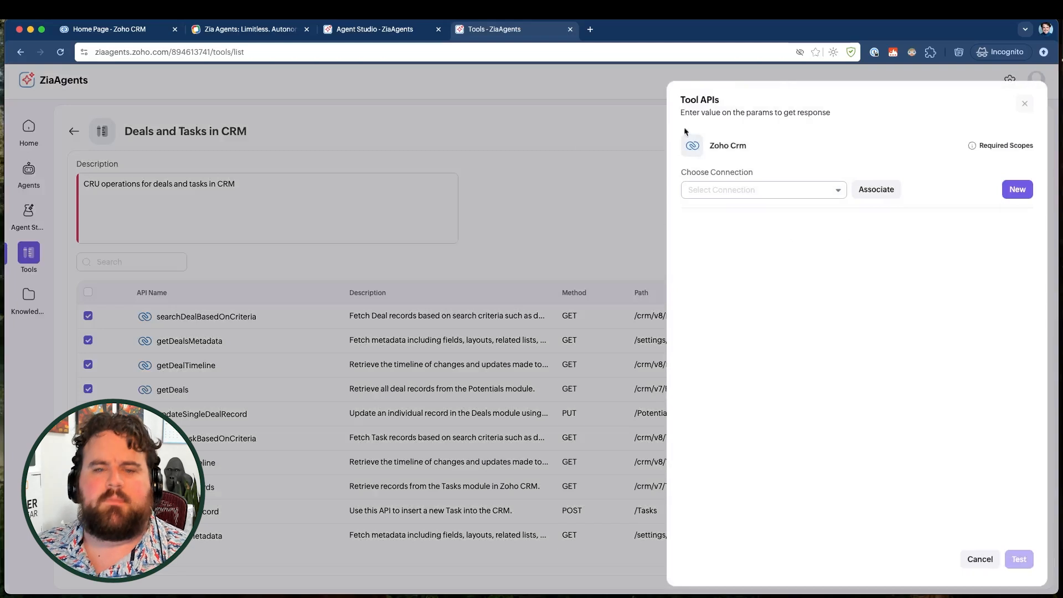
Examine the existing Crm connection's scopes and compare them with the scopes required by the selected deal APIs.
click(743, 196)
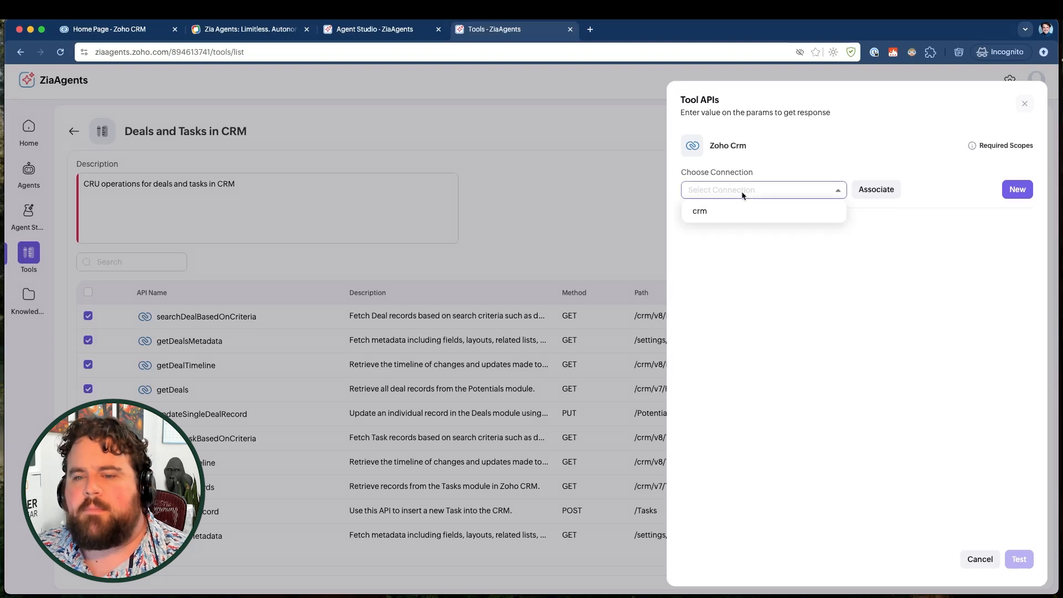
click(743, 195)
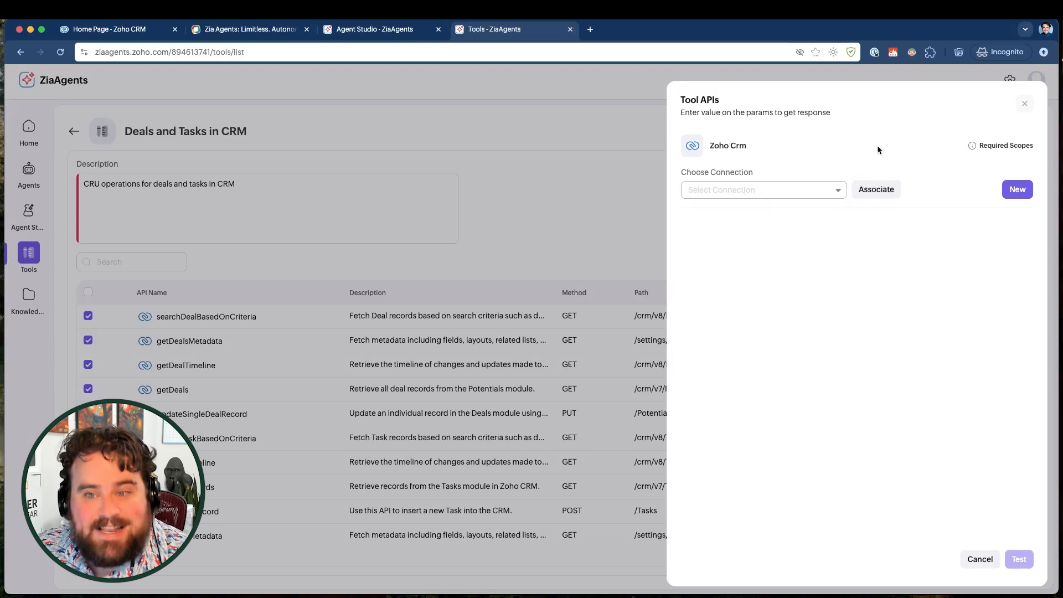
click(1013, 190)
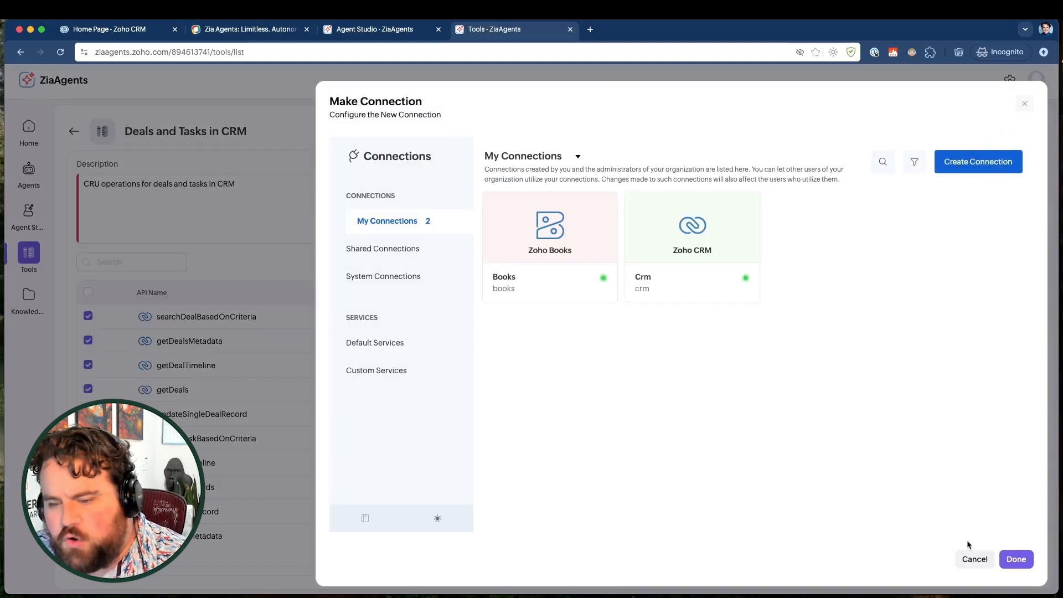
click(970, 560)
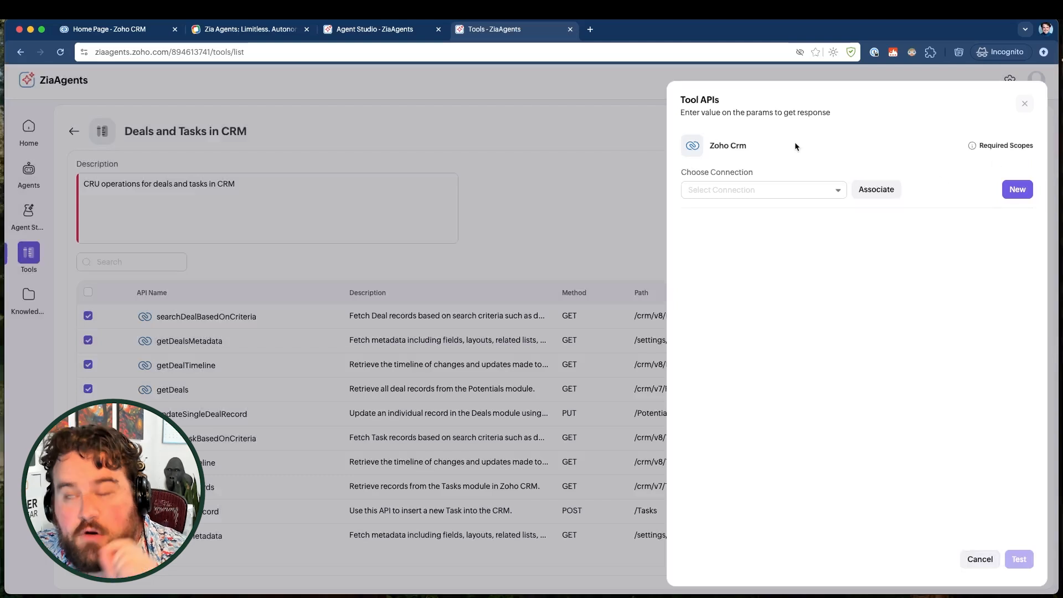
mouse_move(973, 149)
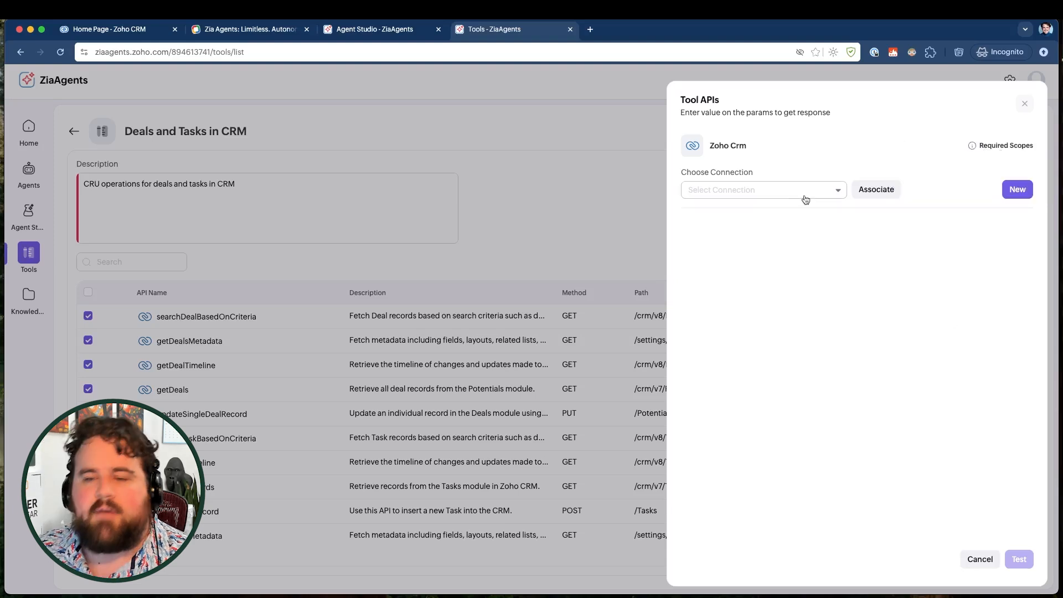
click(1014, 190)
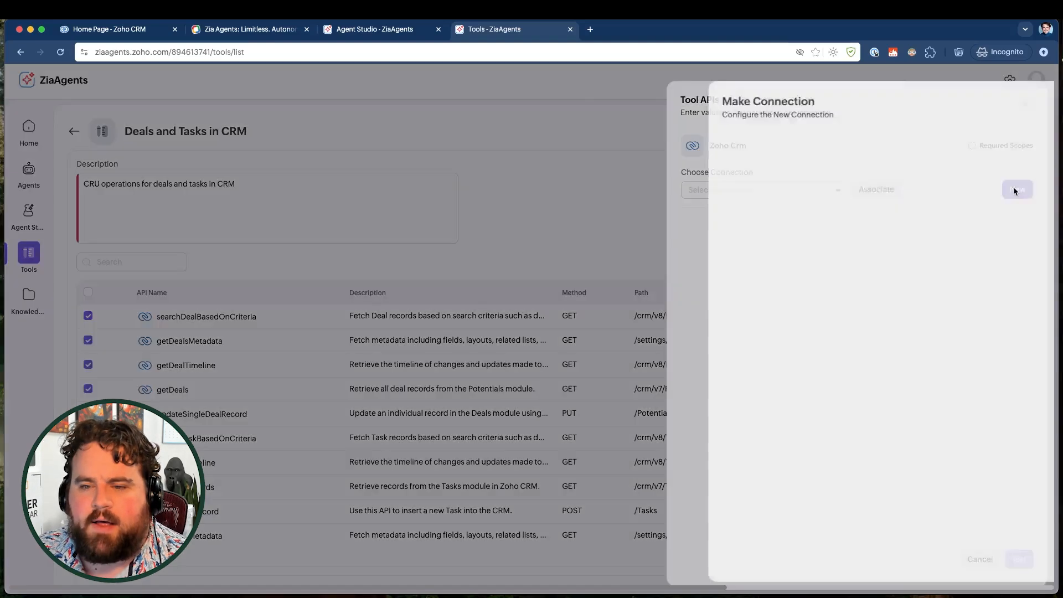
click(688, 273)
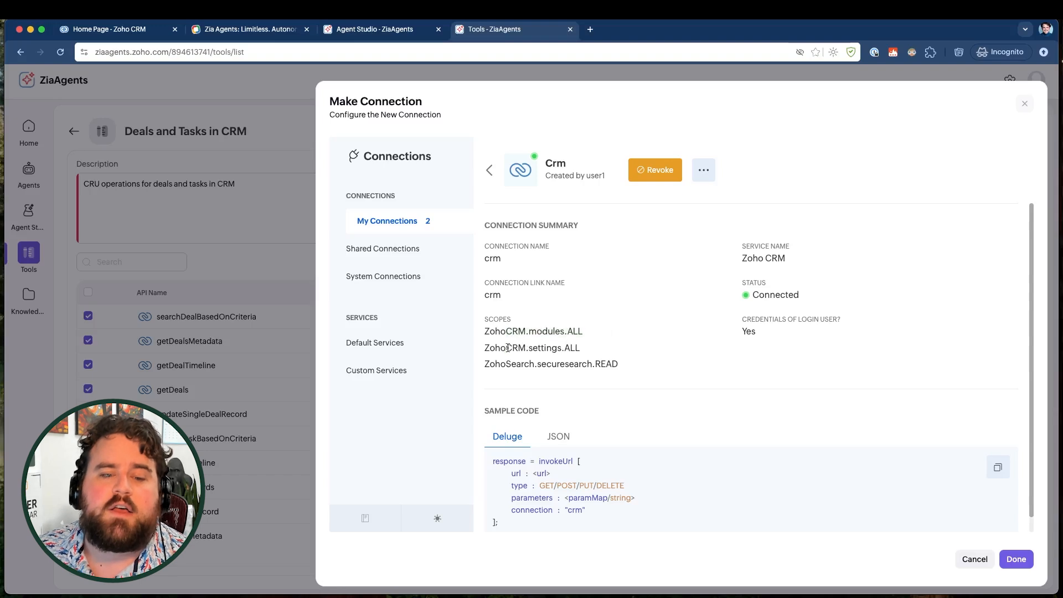
drag(522, 364, 645, 363)
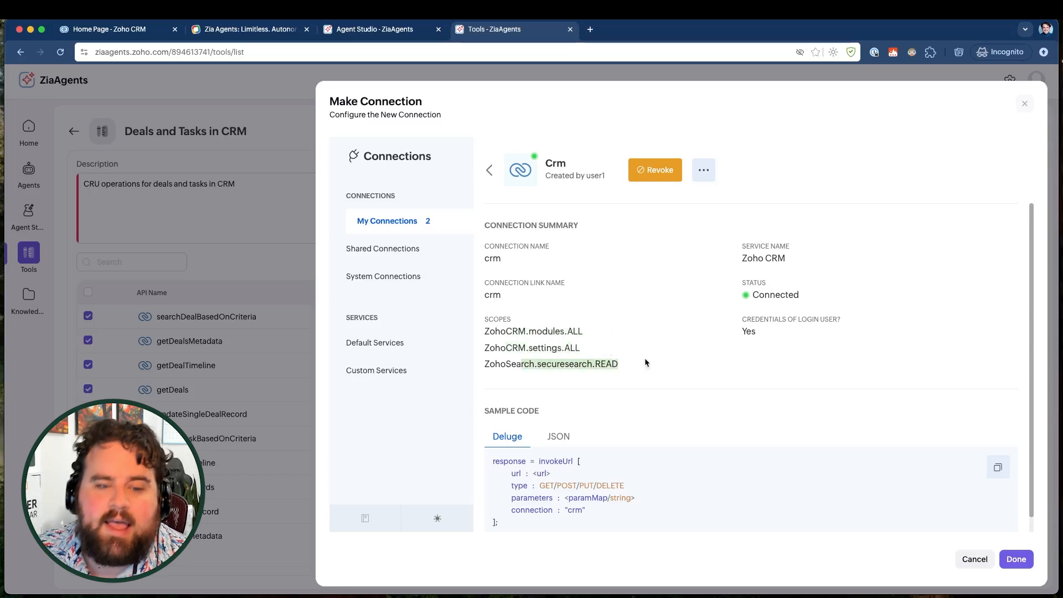
click(1023, 106)
mouse_move(989, 147)
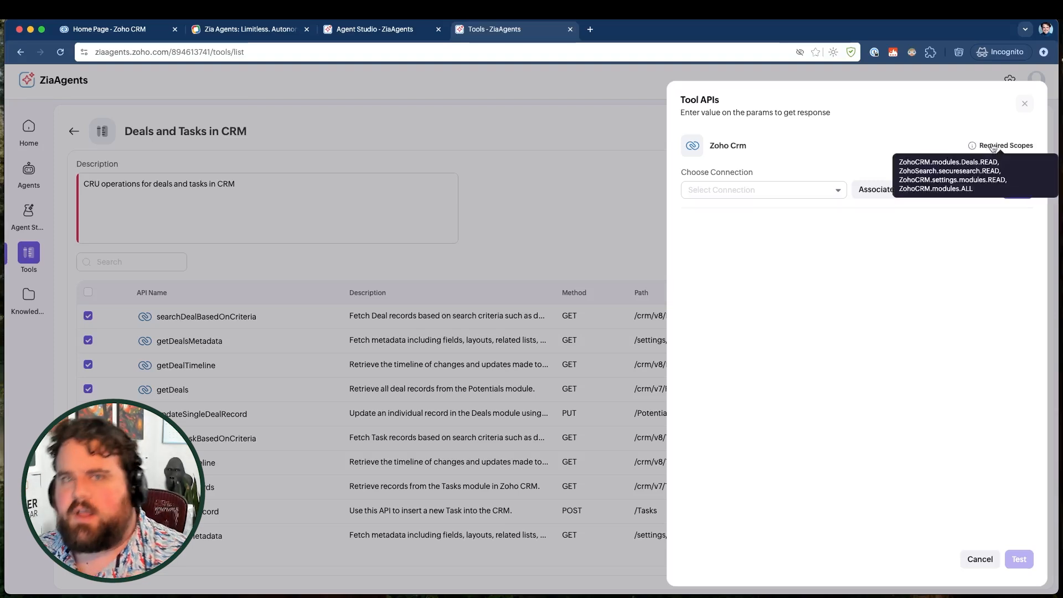
Associate the crm connection with the selected deal APIs and run their test.
click(791, 190)
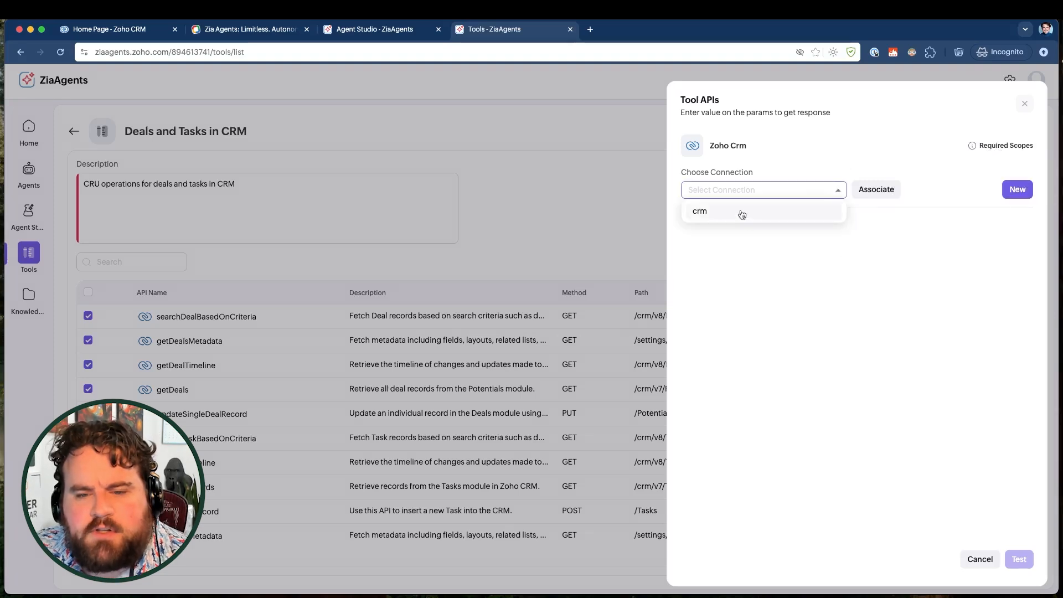
click(740, 212)
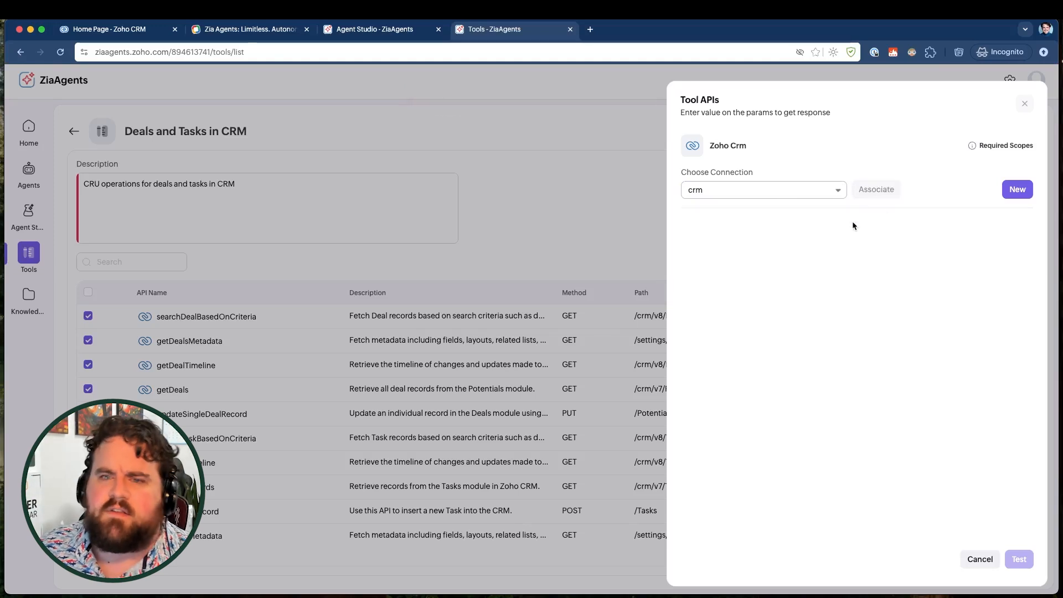
click(803, 192)
click(803, 193)
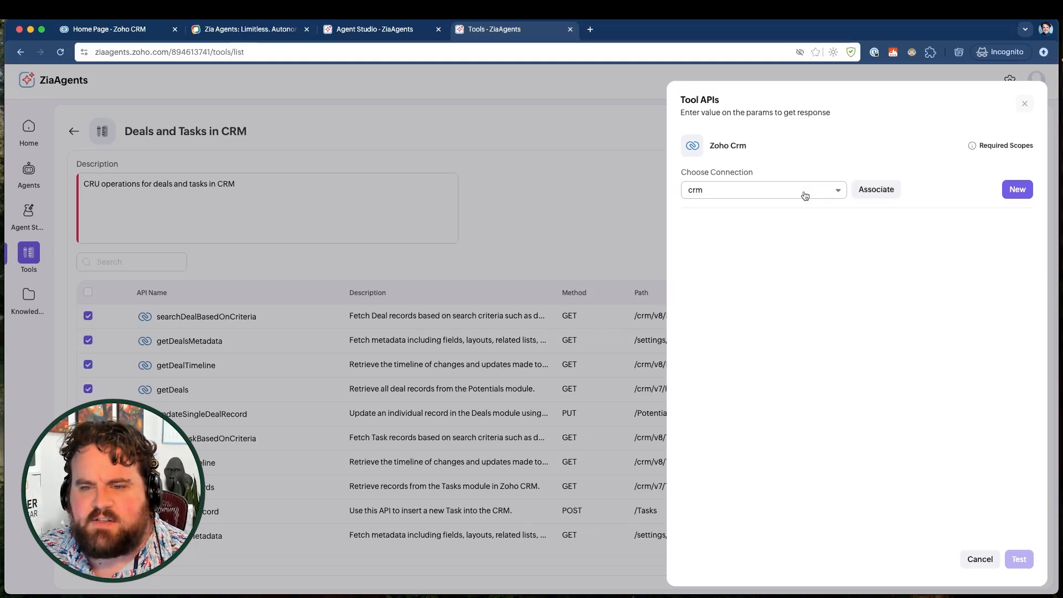
click(873, 191)
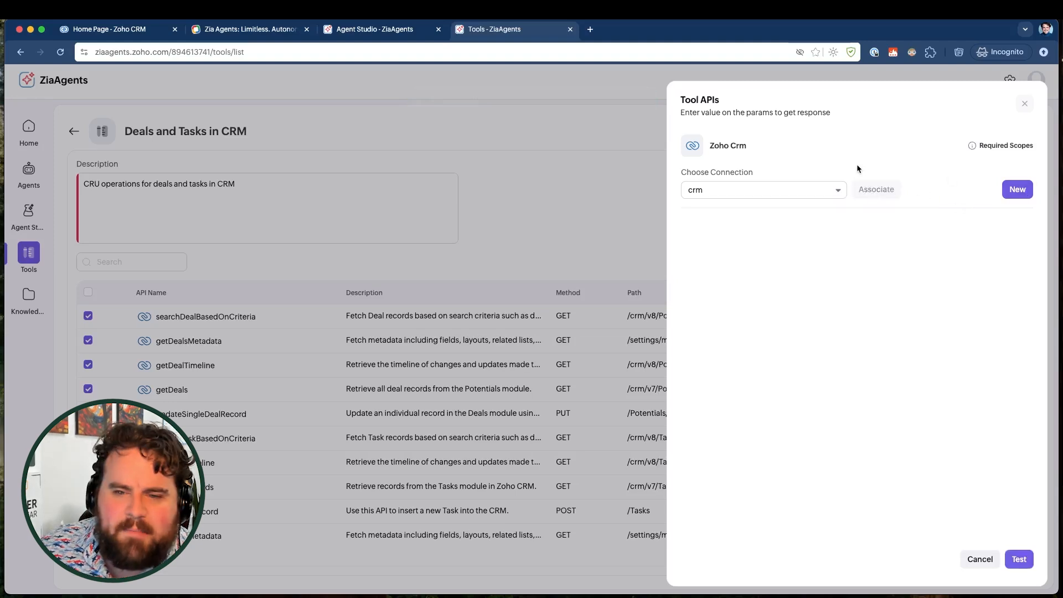
click(1018, 559)
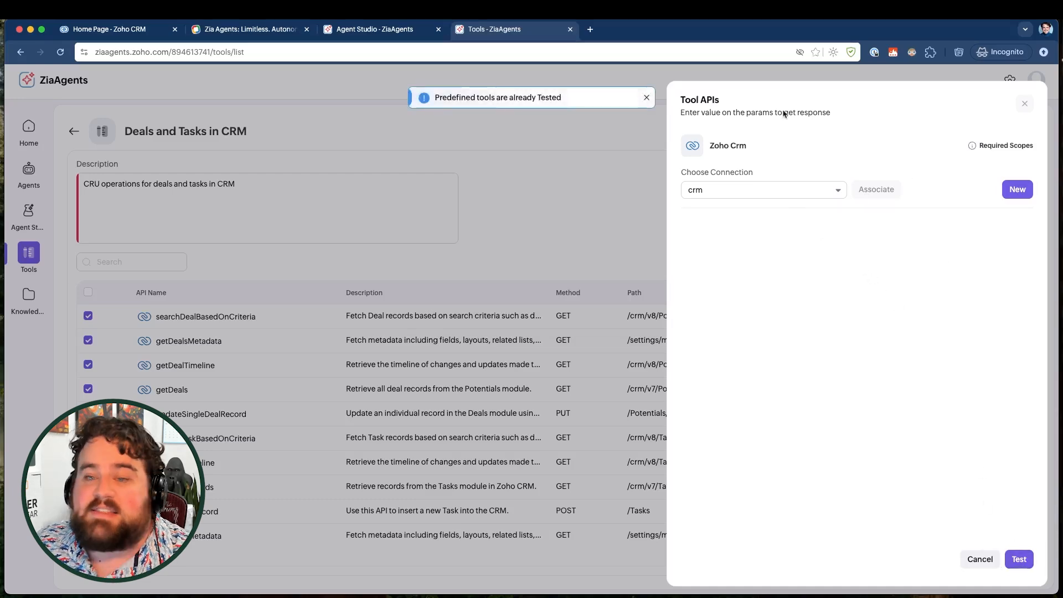
click(1025, 105)
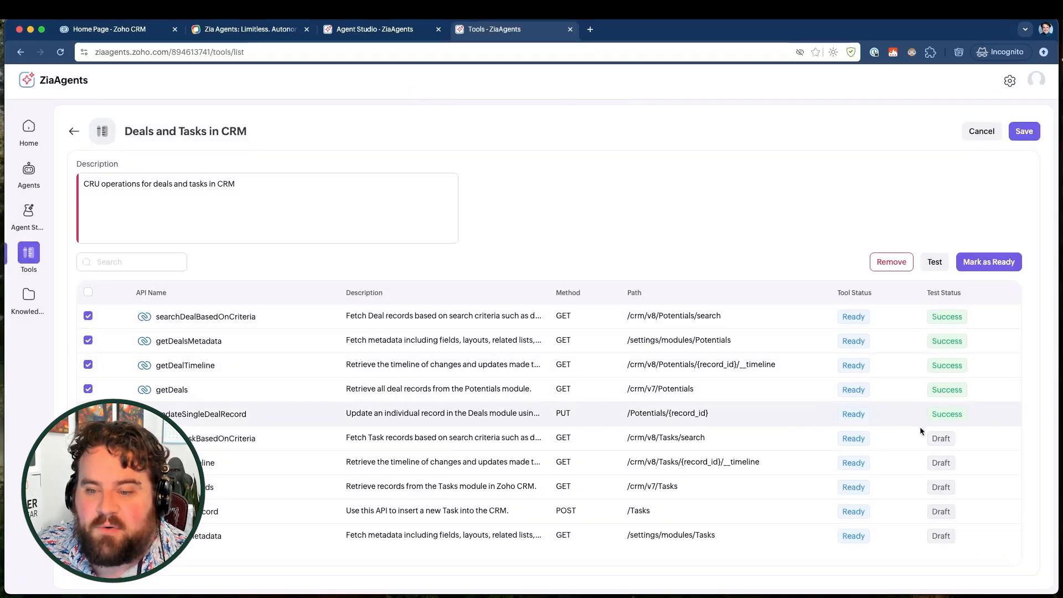
Deselect the five deal APIs, from updateSingleDealRecord up to searchDealBasedOnCriteria.
click(88, 413)
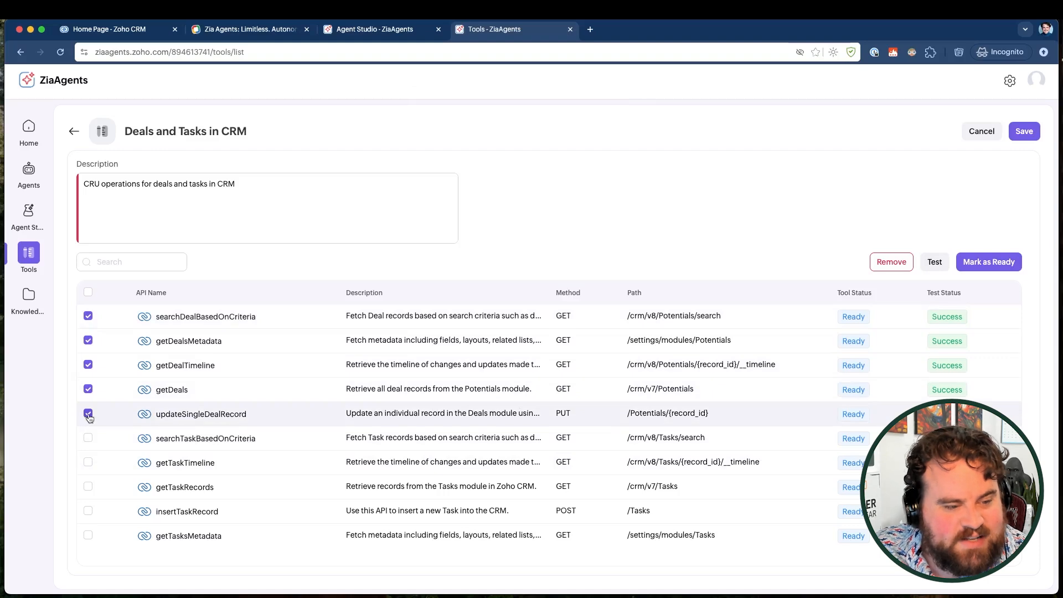
click(88, 389)
click(88, 364)
click(88, 340)
click(88, 316)
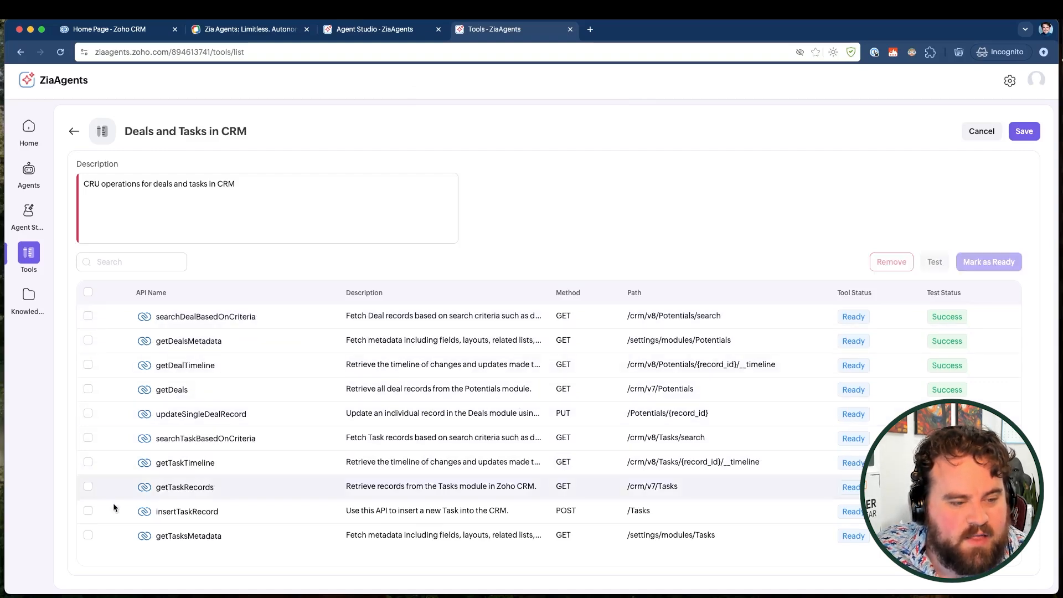
Select the five task APIs, from searchTaskBasedOnCriteria through getTasksMetadata, and look through the getTaskTimeline specification preview.
click(88, 534)
click(88, 510)
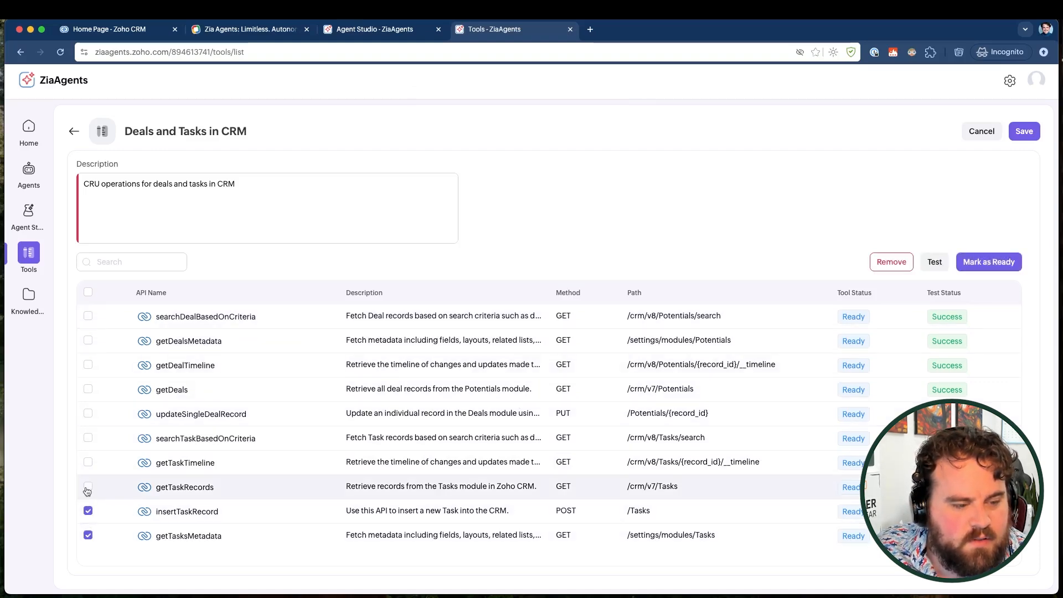
click(88, 486)
click(88, 462)
click(88, 462)
click(88, 438)
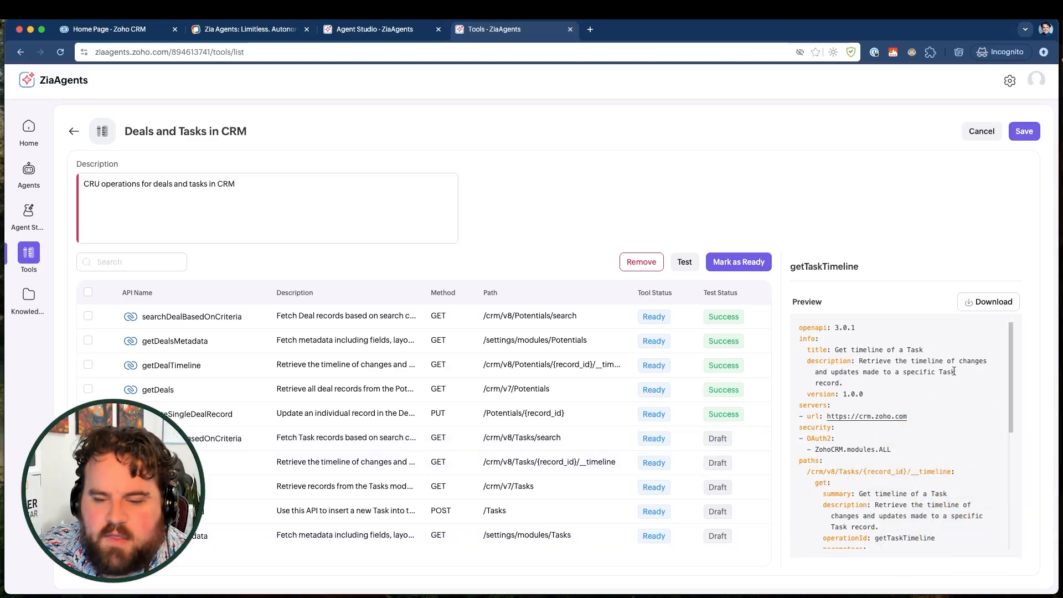
scroll(900, 430, down, 2)
scroll(900, 431, down, 5)
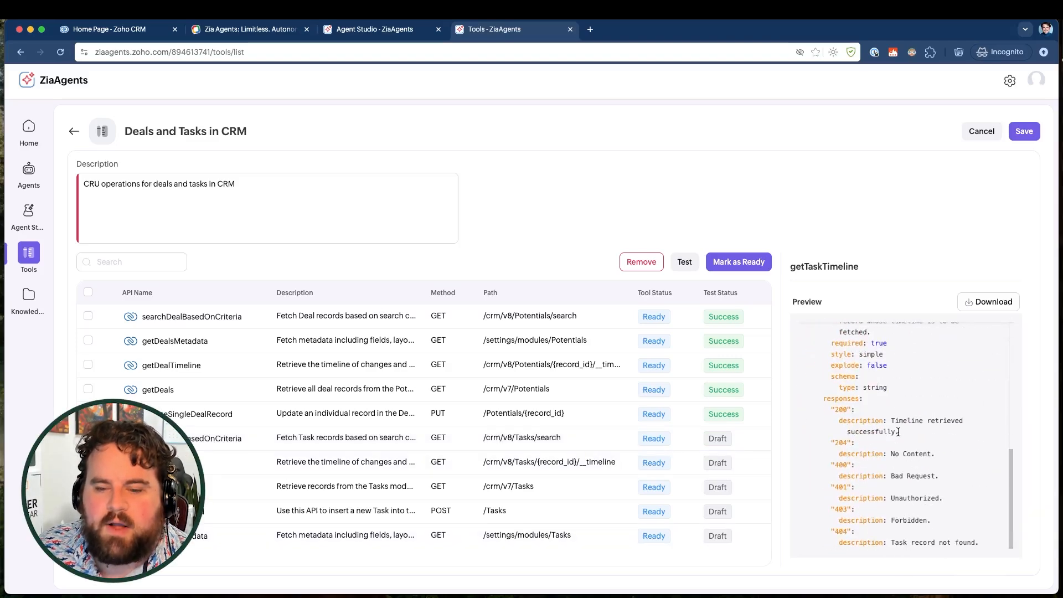
scroll(921, 453, up, 10)
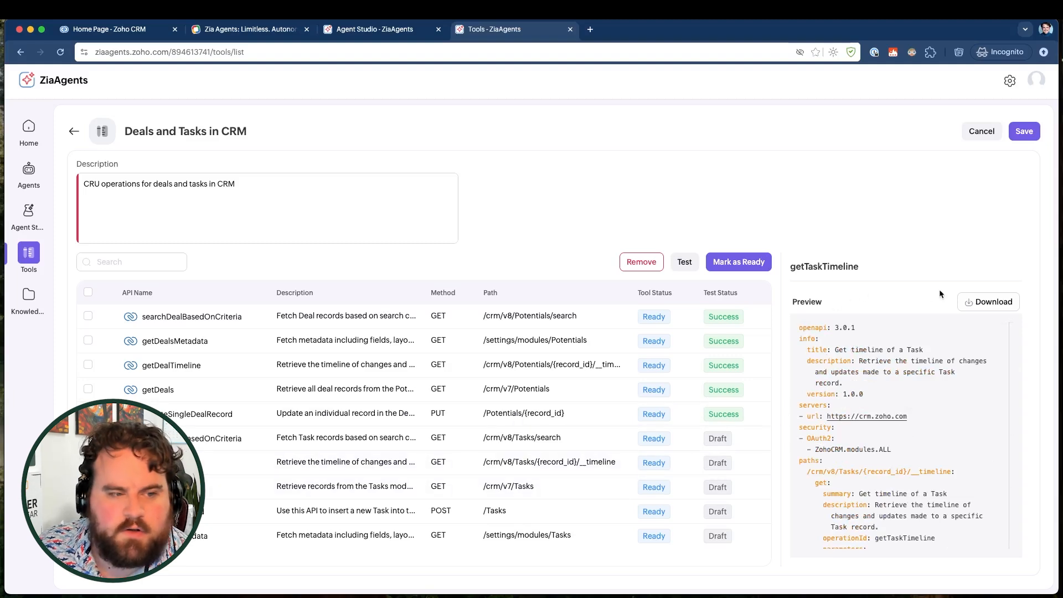
Associate the crm connection with the selected task APIs and run their test.
click(677, 263)
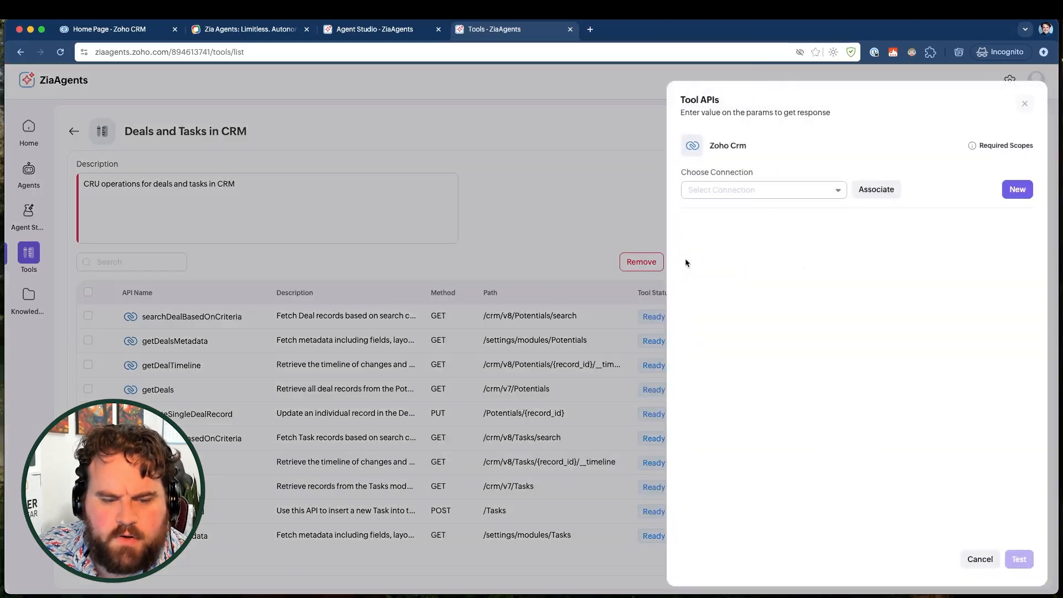
click(767, 193)
click(749, 211)
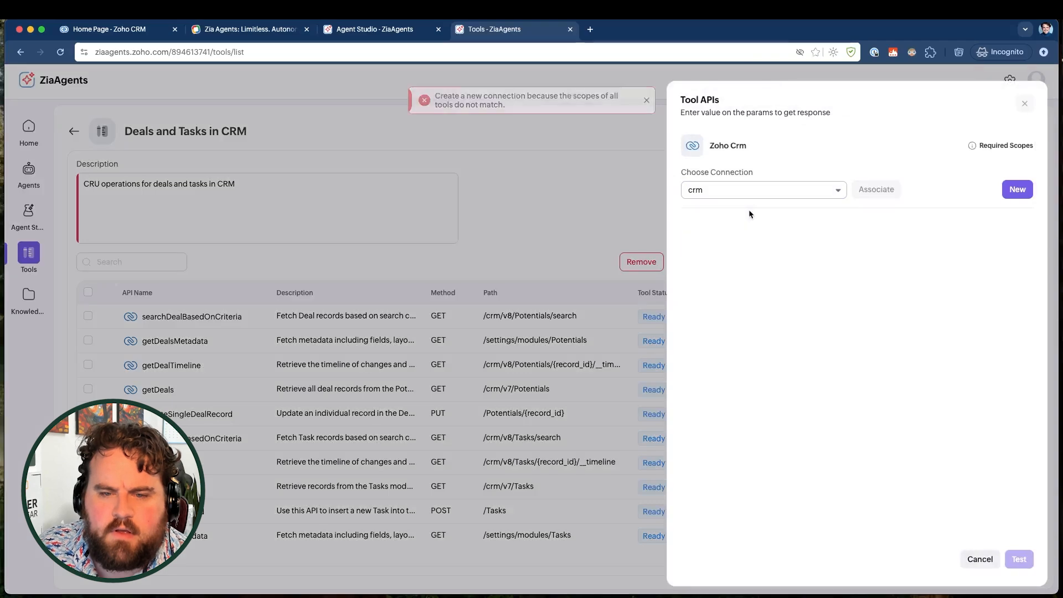
click(1017, 188)
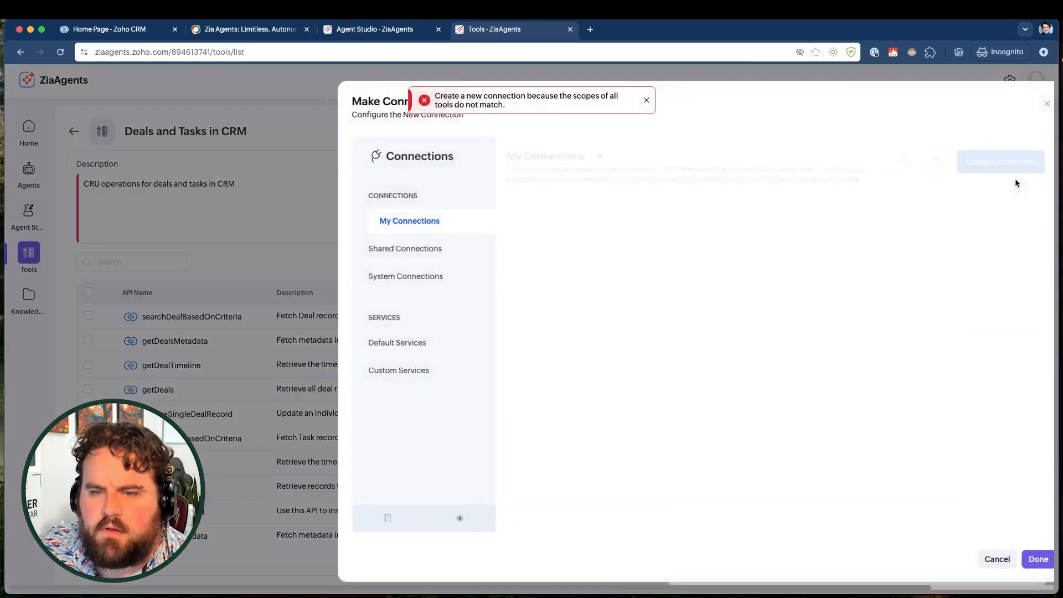
click(1015, 558)
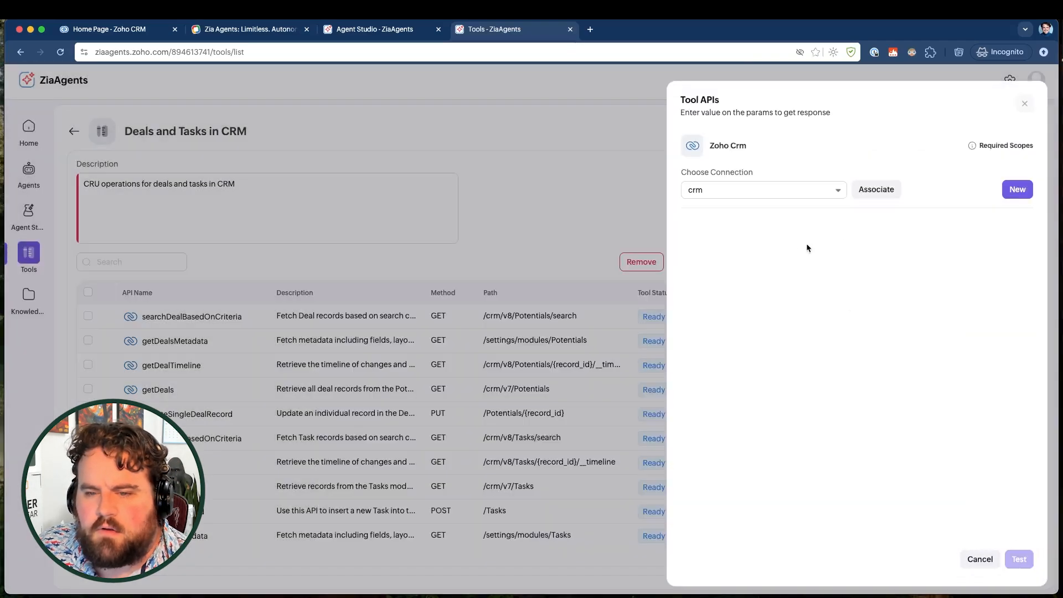
click(875, 189)
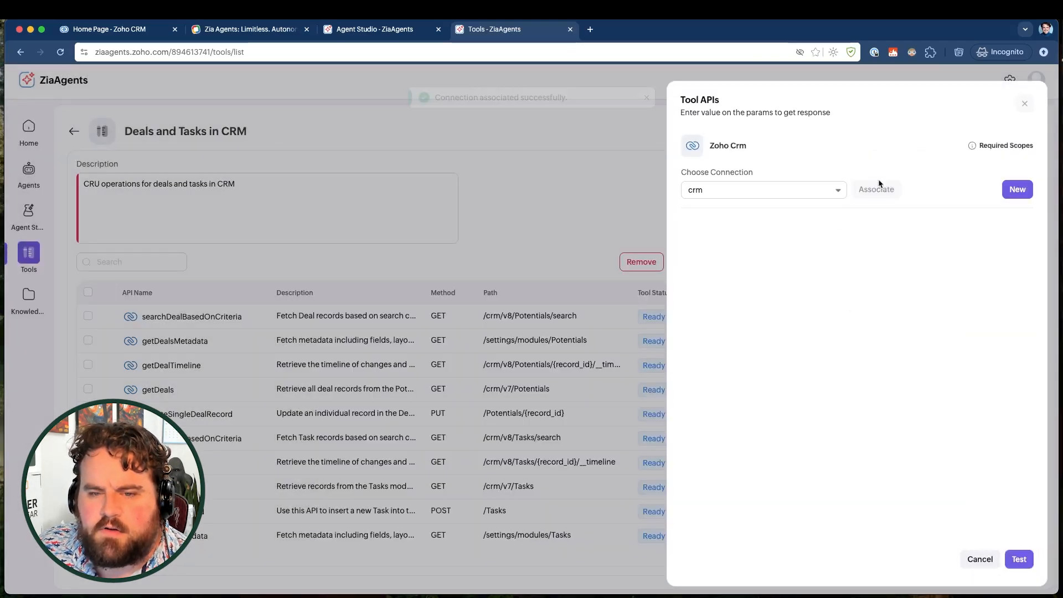
click(1019, 560)
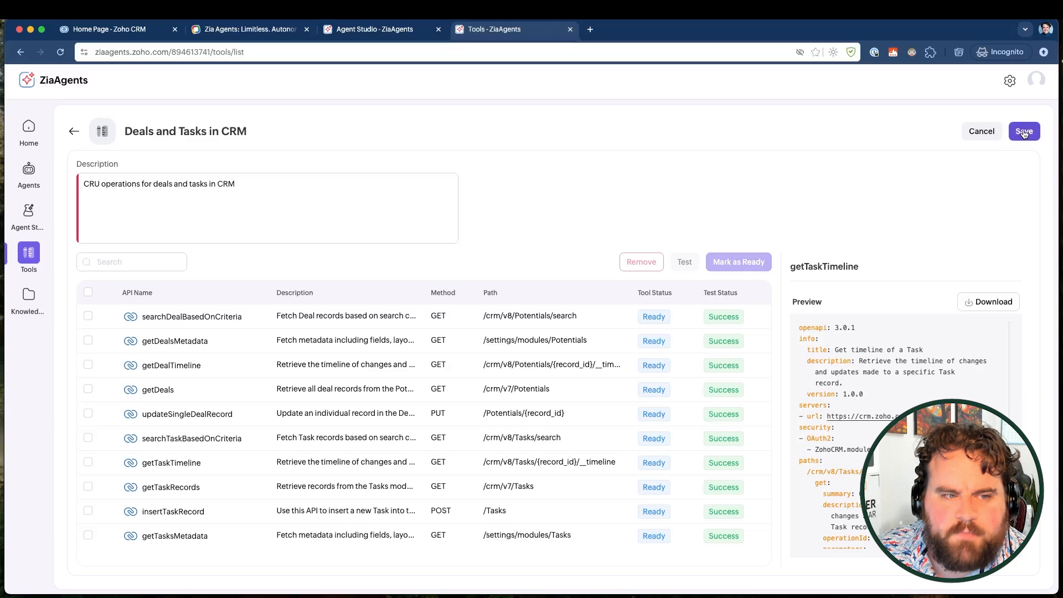
Save the Deals and Tasks in CRM tool group.
click(1024, 132)
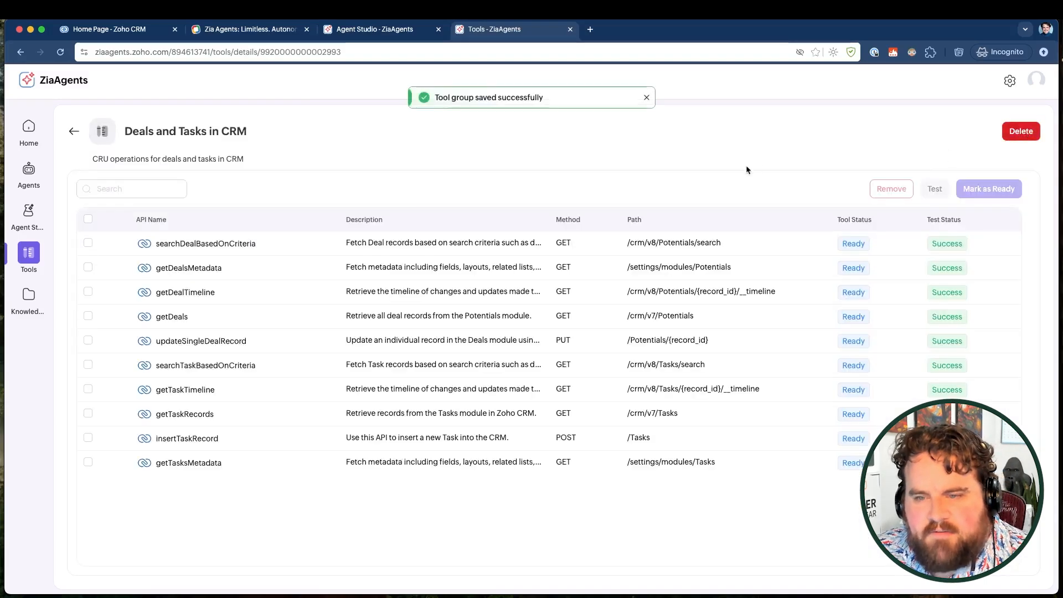
drag(133, 132, 244, 133)
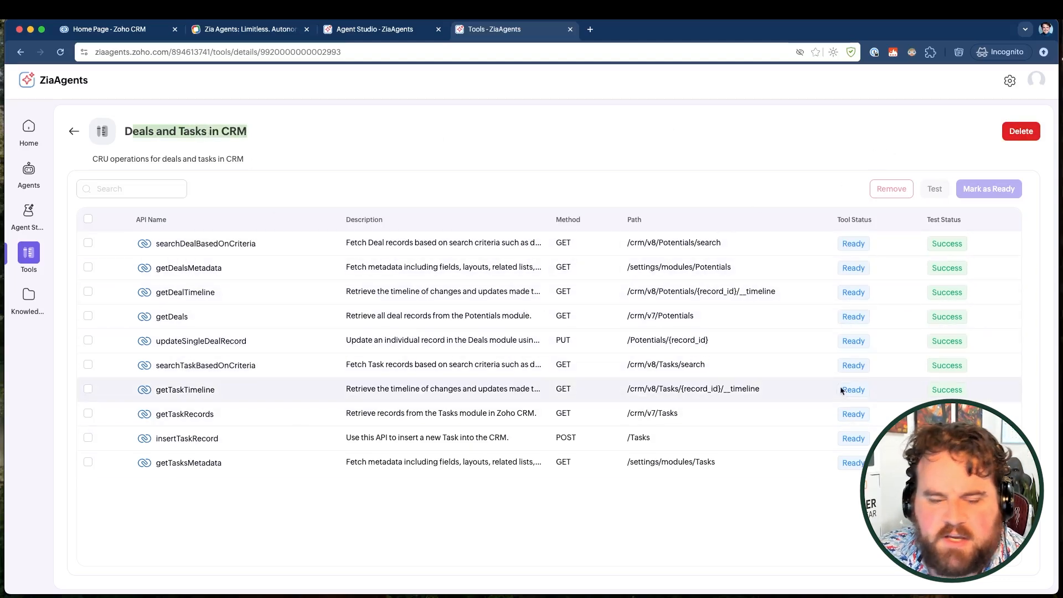
Return to the Deal Task Assistant setup and reopen Create From Scratch to reload the agent's list of available tools.
click(365, 32)
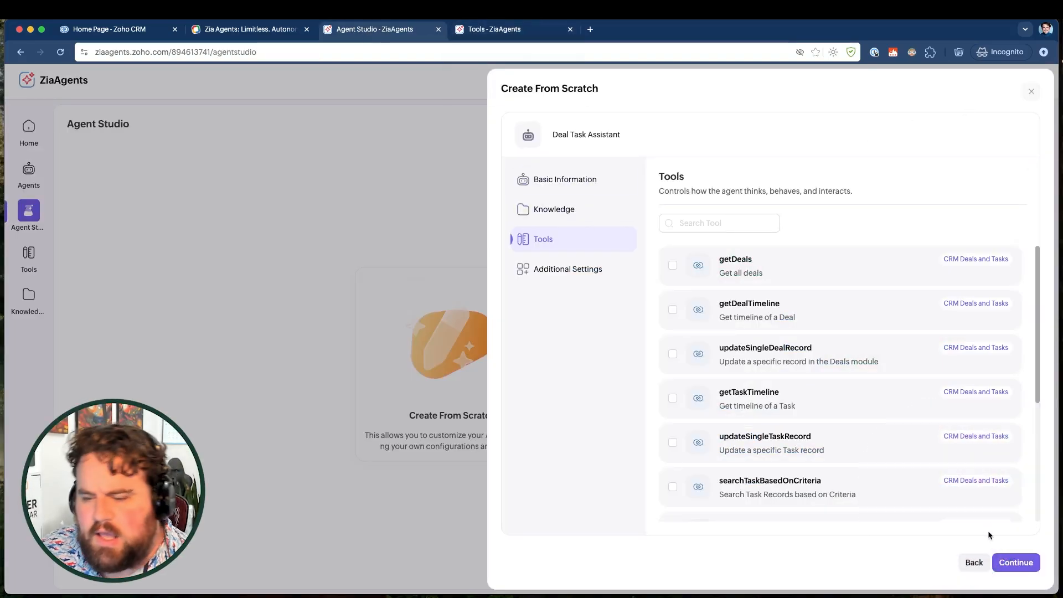
click(974, 563)
click(567, 243)
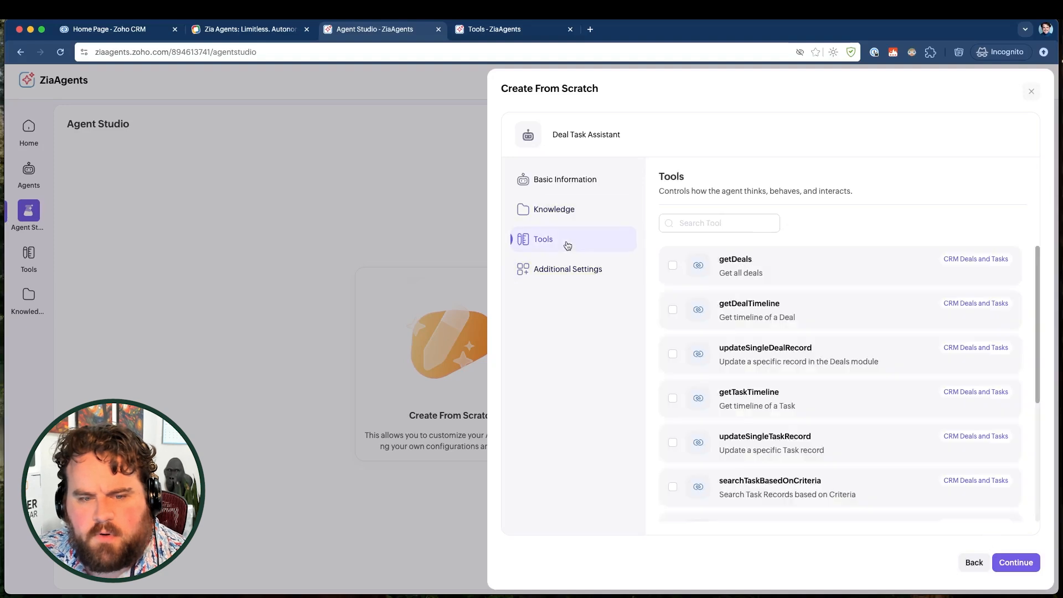
scroll(802, 302, down, 5)
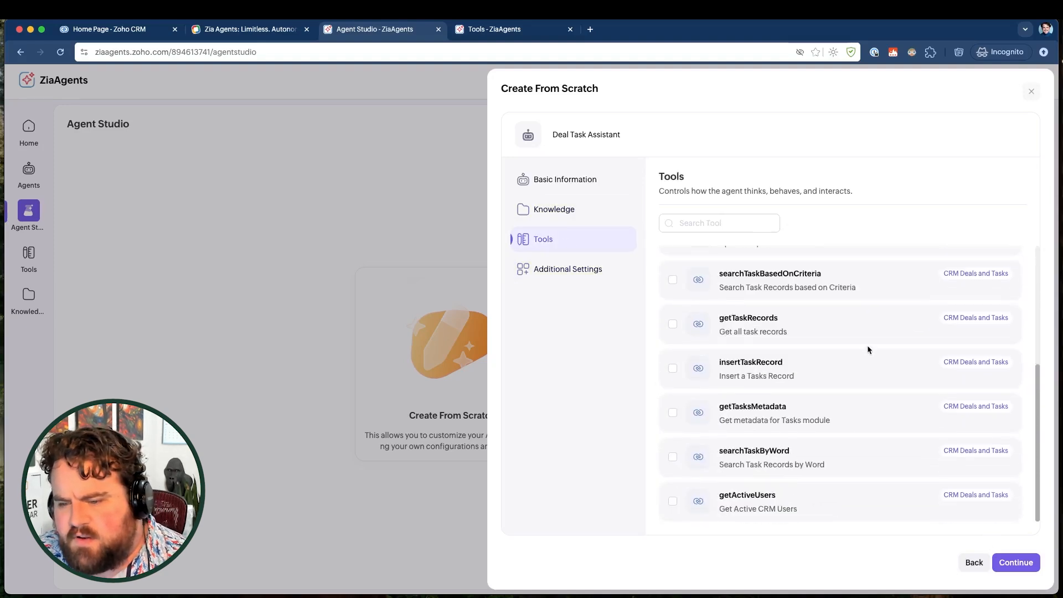
click(1030, 94)
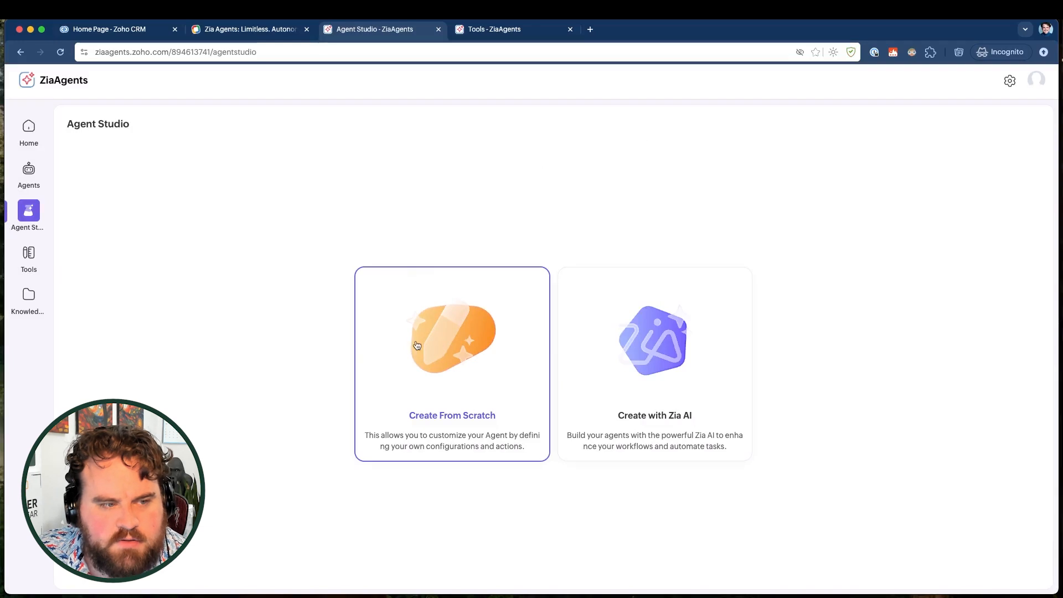
click(417, 346)
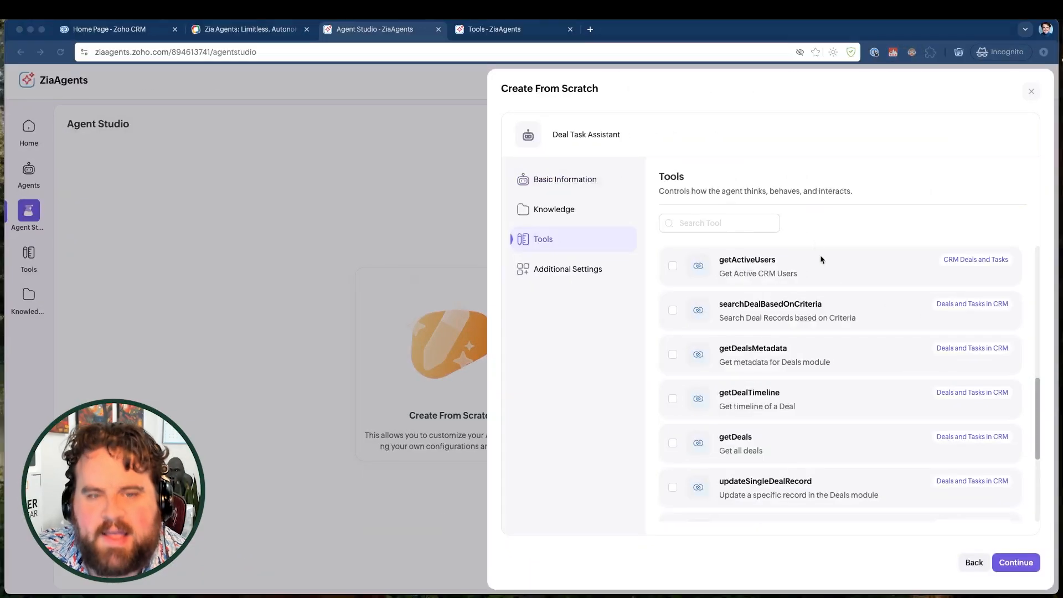
scroll(834, 349, up, 3)
scroll(836, 346, up, 8)
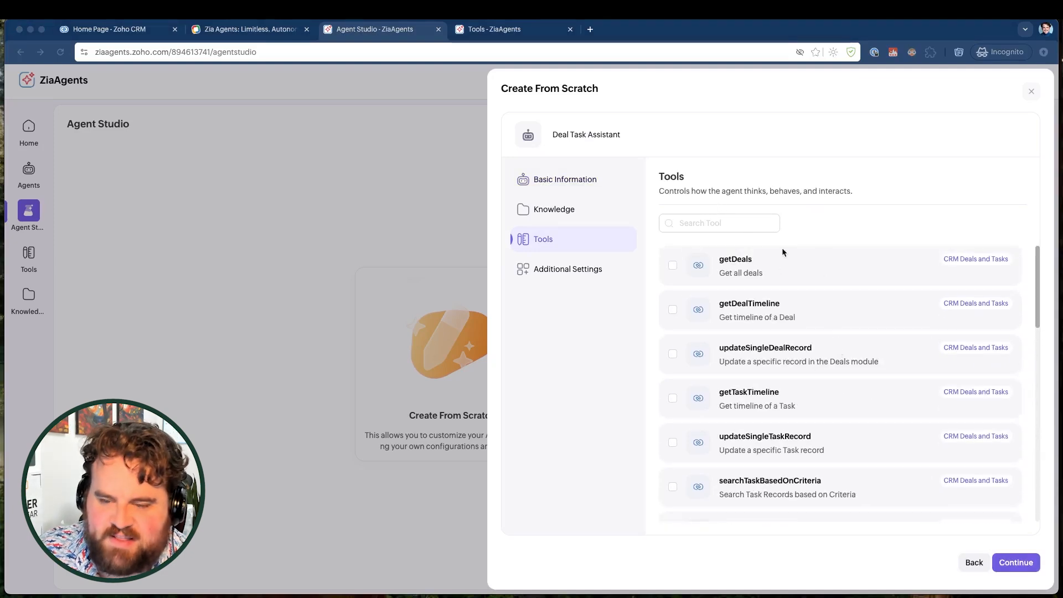
Select all ten Deals and Tasks in CRM tools, from searchDealBasedOnCriteria through getTasksMetadata, for the agent and proceed to the additional settings.
scroll(873, 327, down, 2)
scroll(888, 318, down, 7)
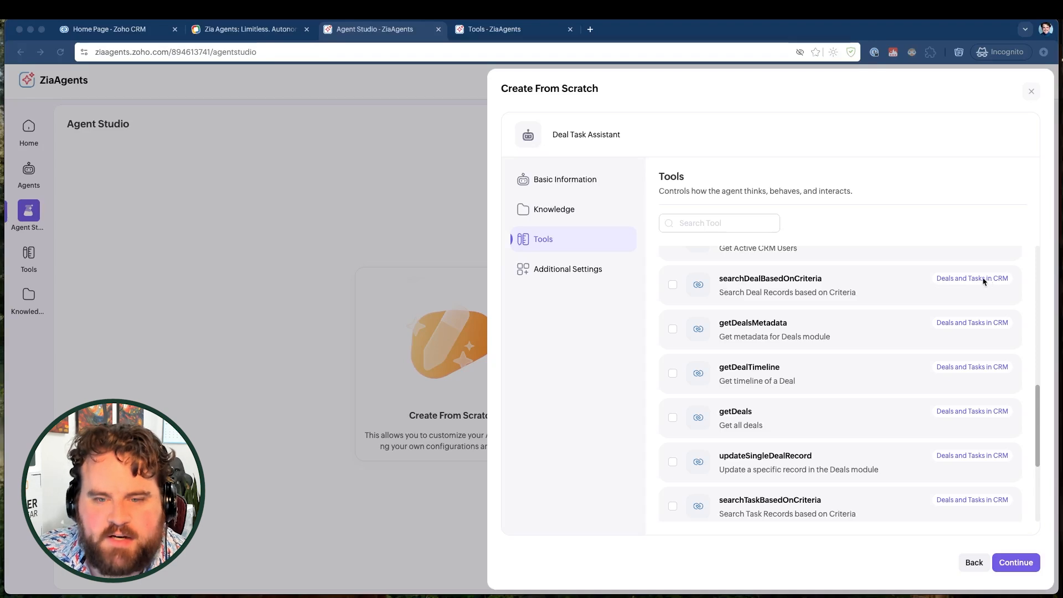
click(671, 287)
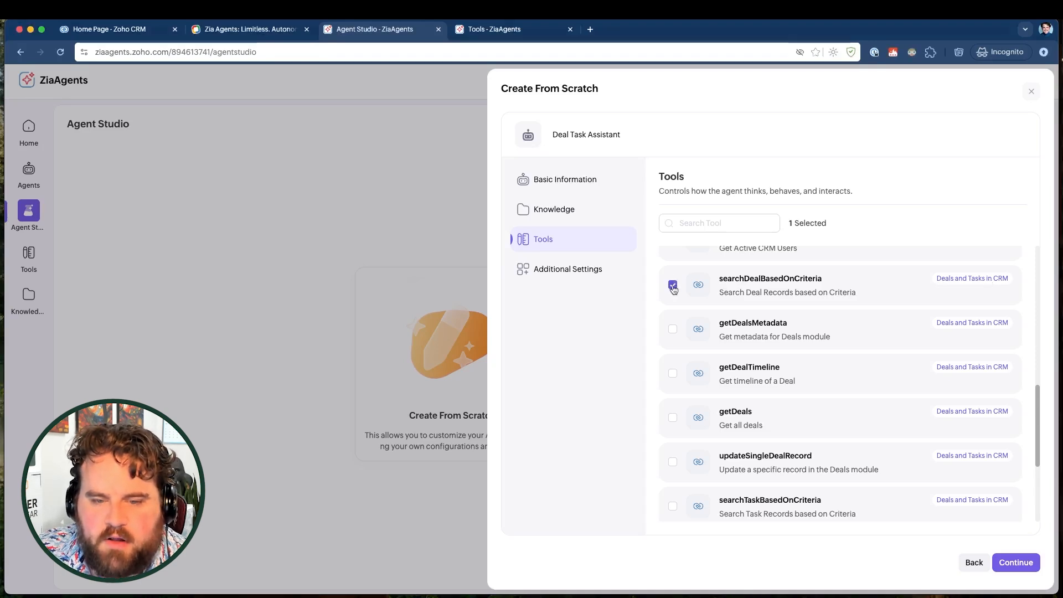
click(671, 374)
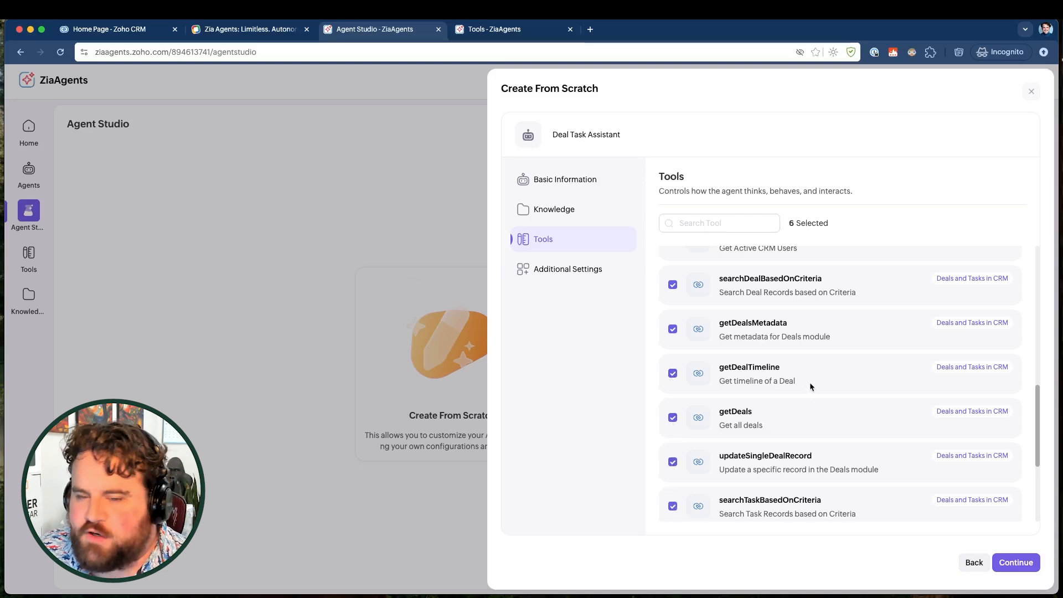
scroll(810, 387, down, 1)
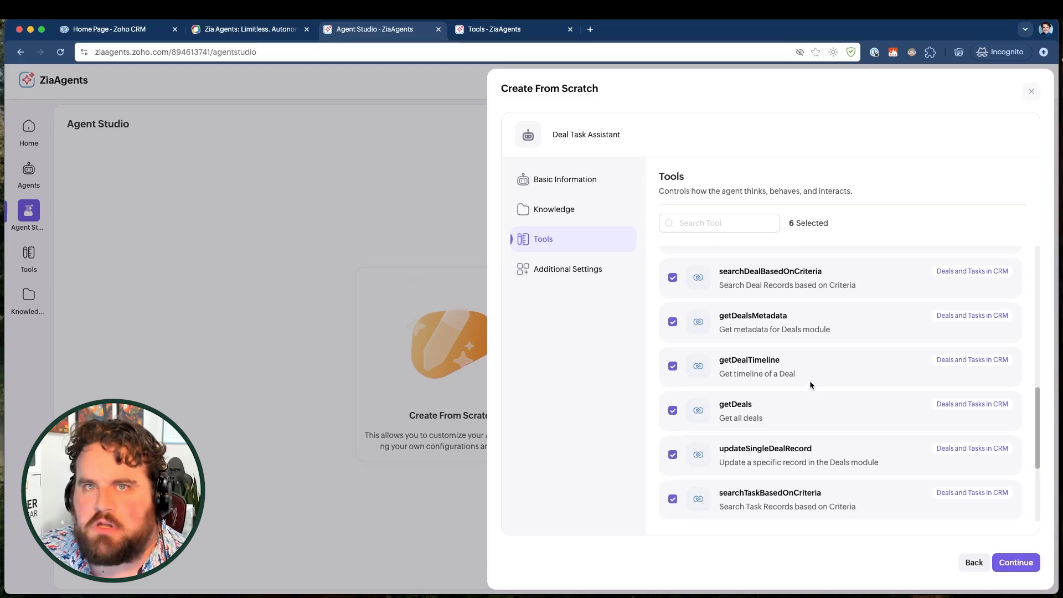
scroll(802, 386, down, 5)
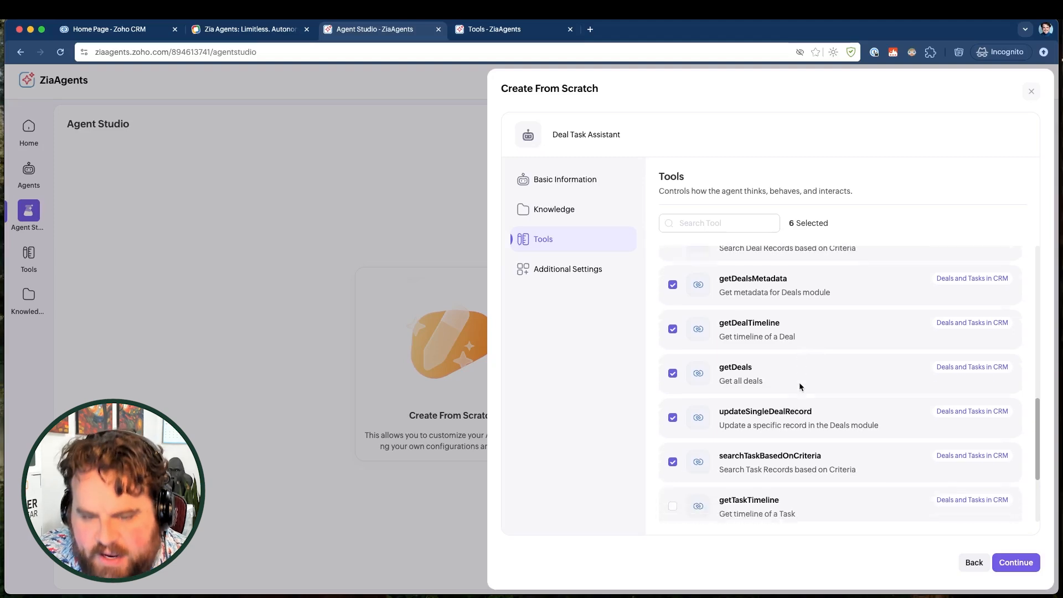
scroll(800, 385, down, 1)
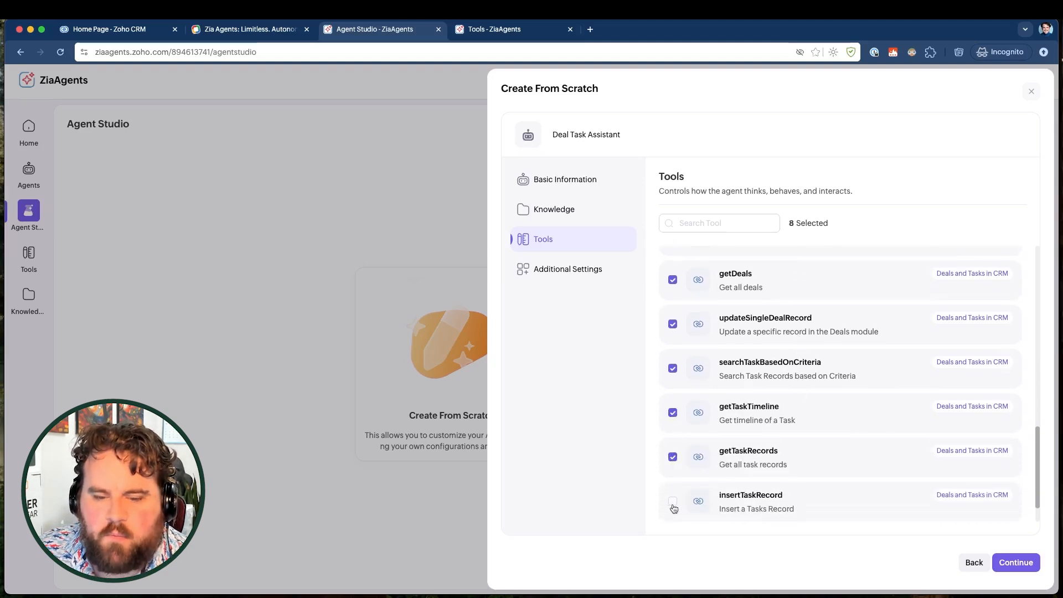
scroll(822, 465, down, 2)
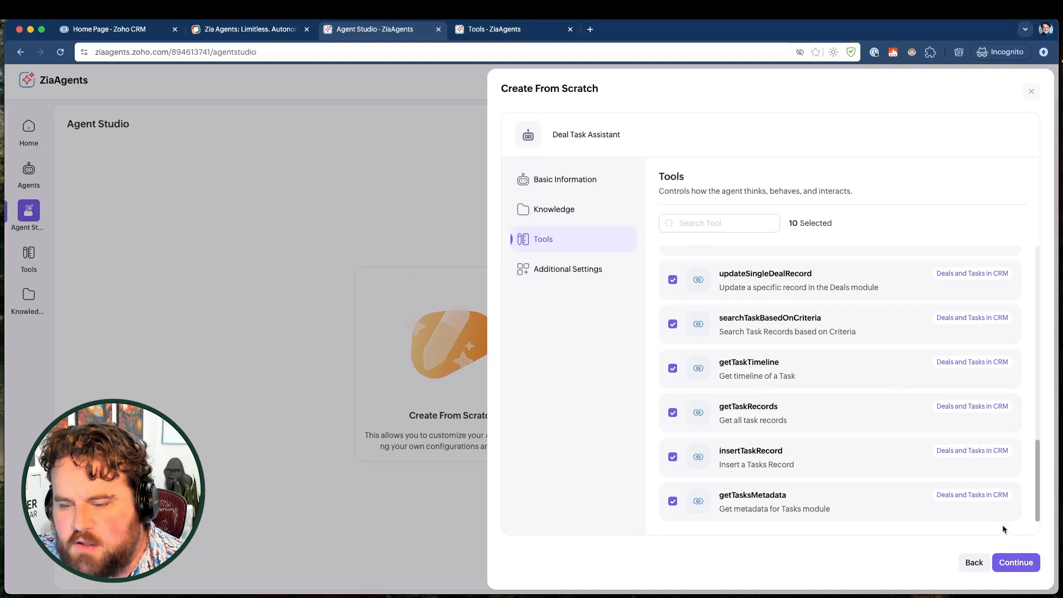
click(1015, 562)
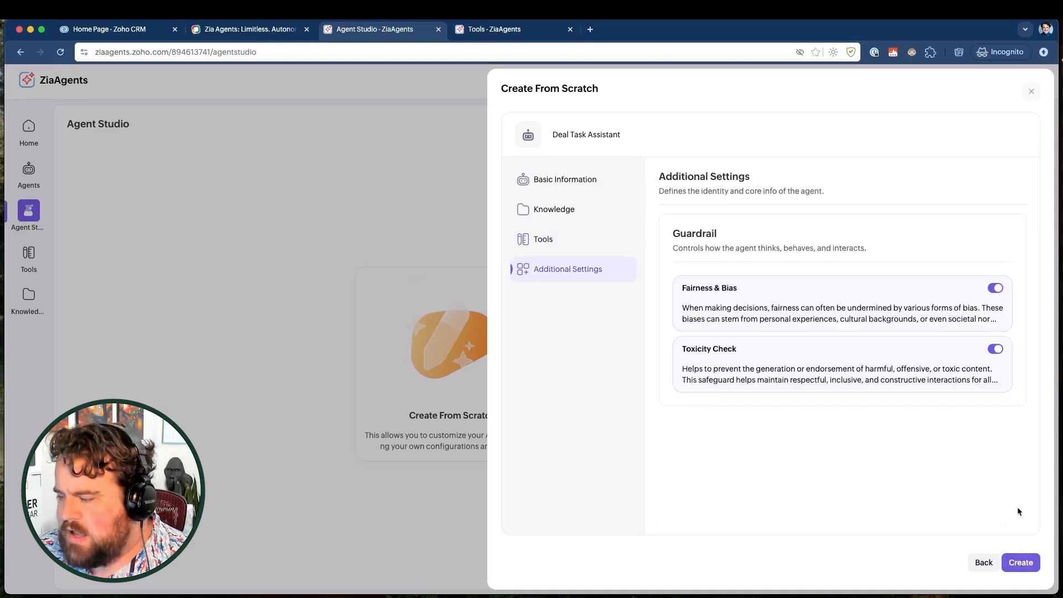
Create the Deal Task Assistant agent with the Fairness & Bias and Toxicity Check guardrails enabled.
drag(713, 248, 819, 250)
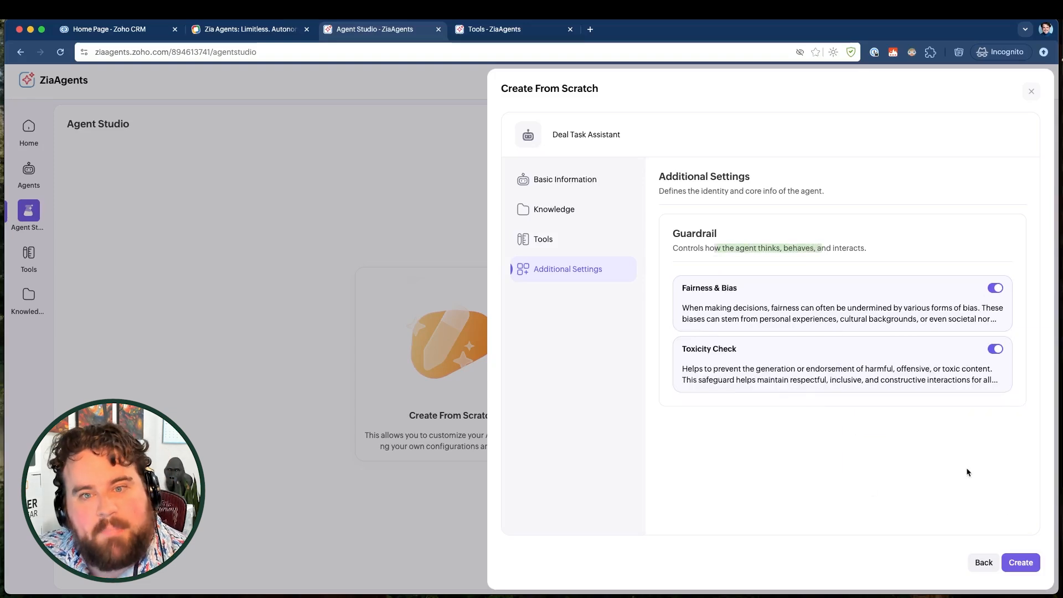
click(886, 470)
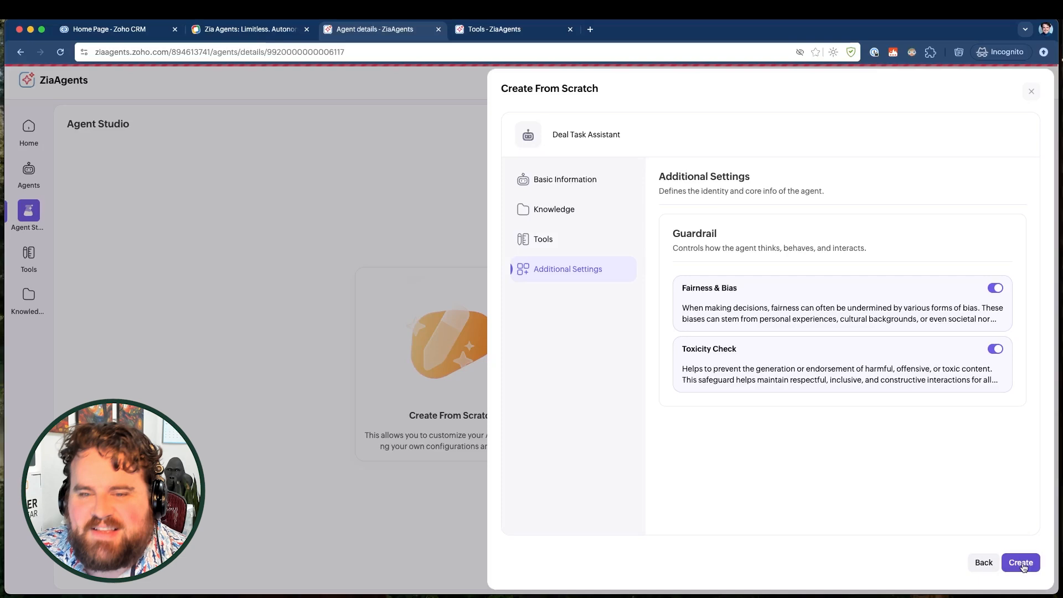
click(1021, 562)
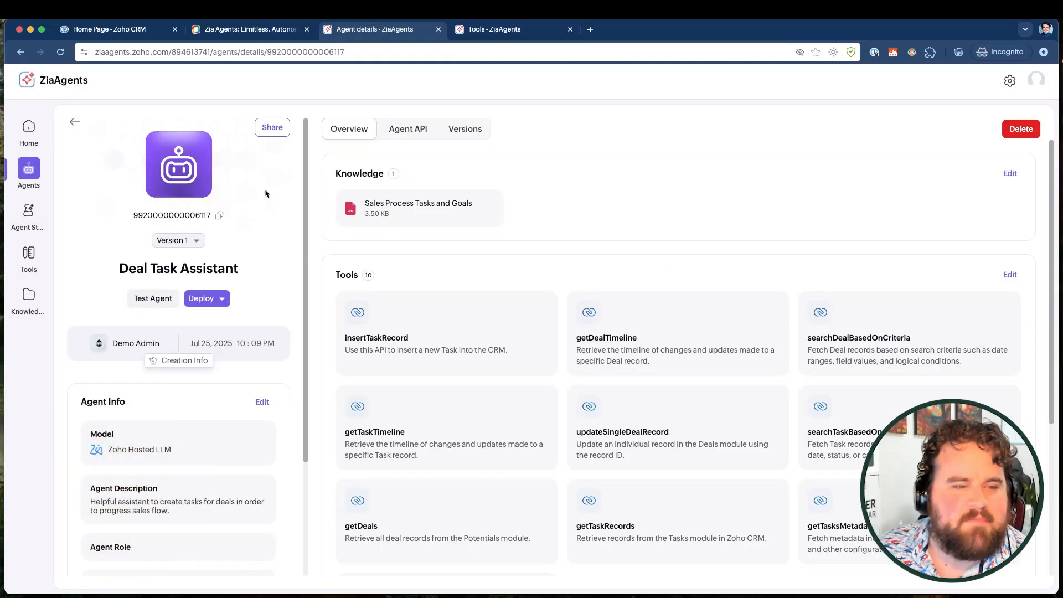
Review the created agent's overview, including its knowledge, tools, guardrails, model, description and instructions.
scroll(265, 355, down, 2)
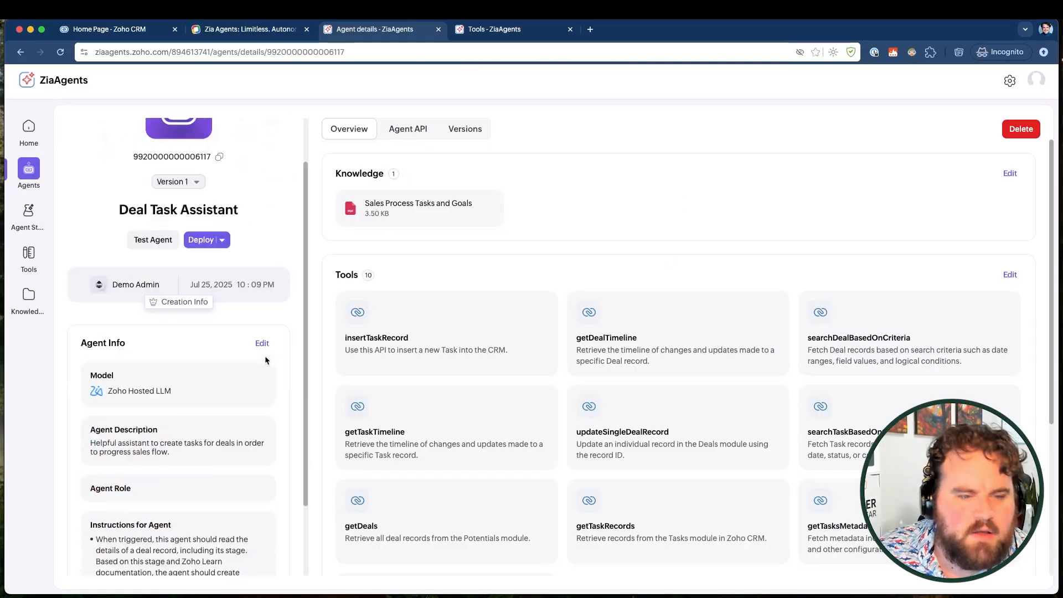
scroll(522, 326, down, 3)
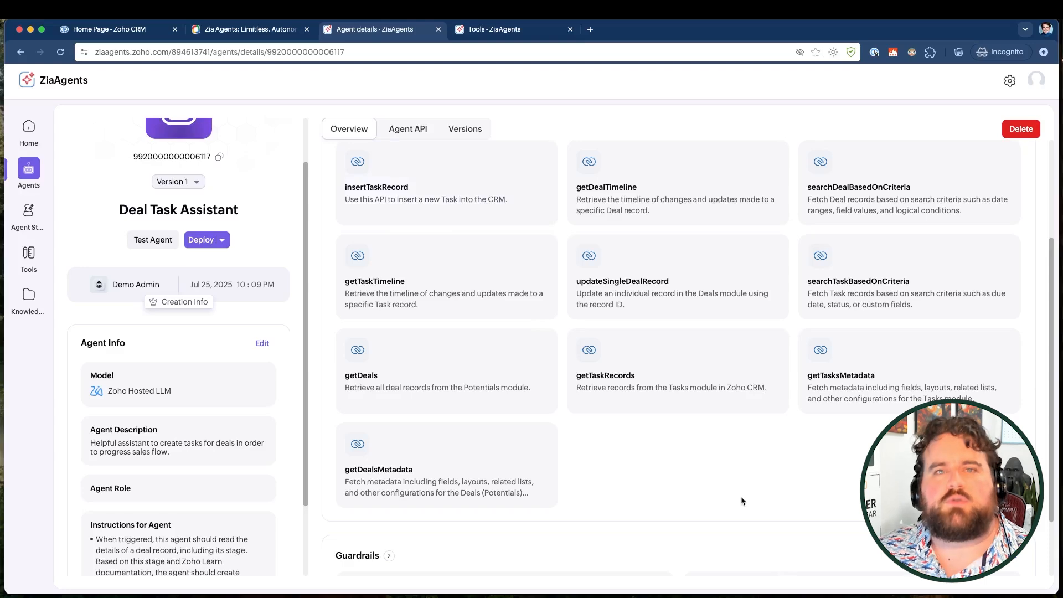
scroll(741, 498, up, 3)
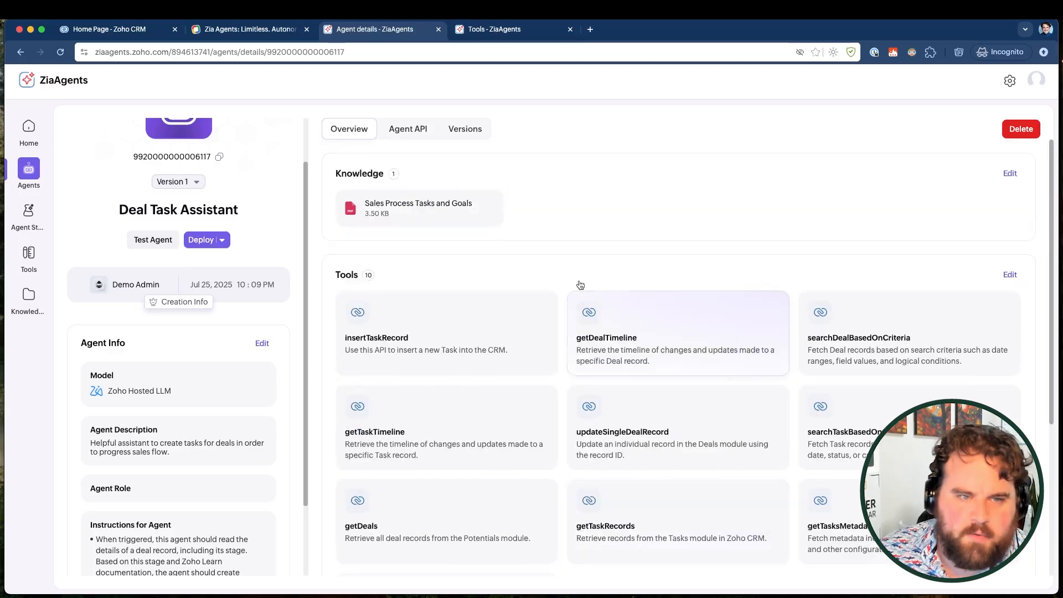
scroll(609, 489, down, 2)
scroll(610, 489, down, 2)
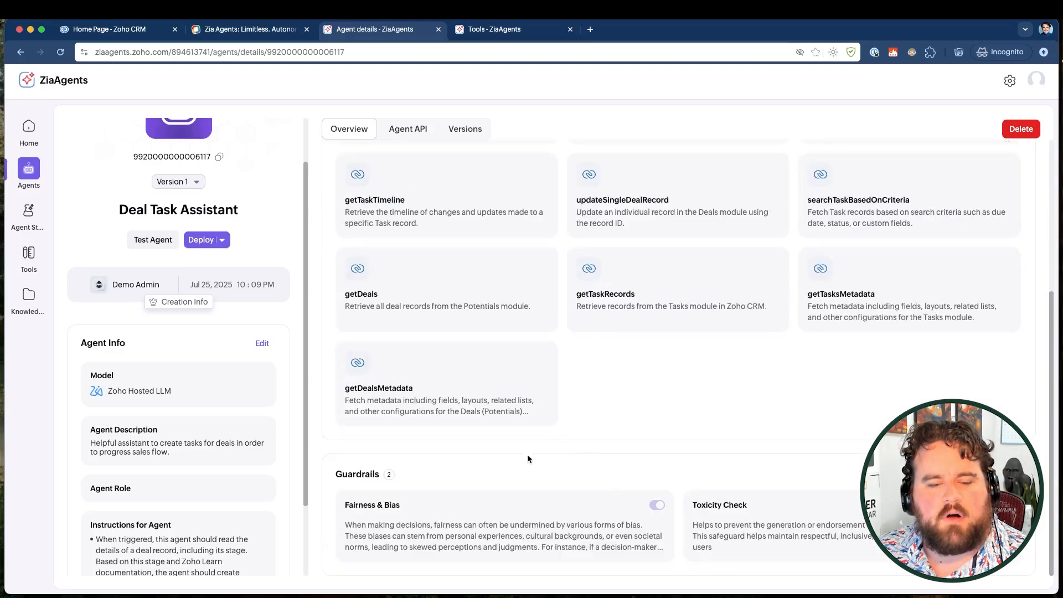
scroll(701, 446, up, 3)
scroll(249, 439, down, 2)
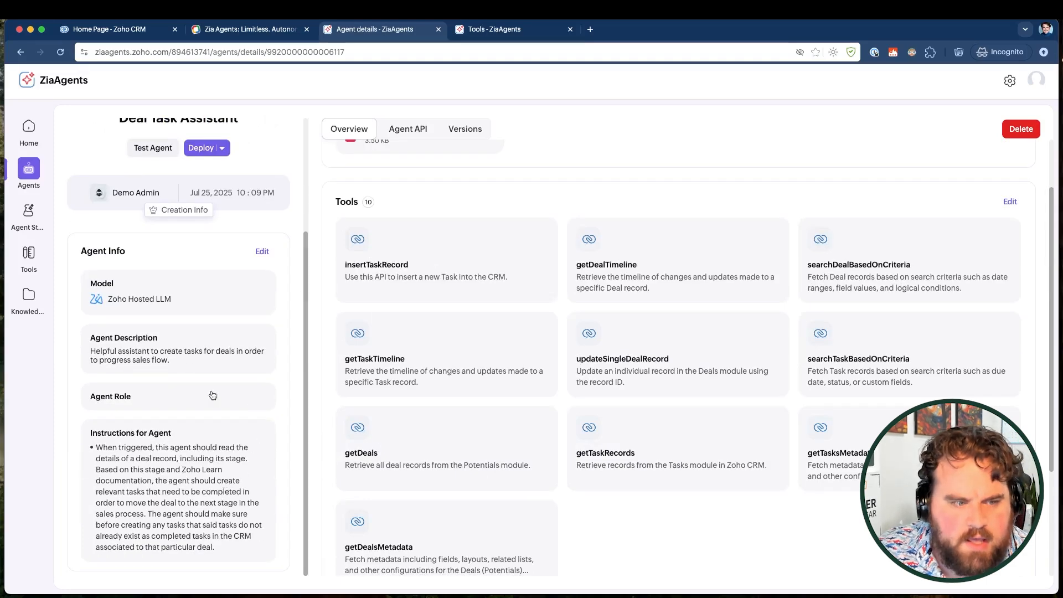
scroll(314, 343, up, 1)
scroll(273, 342, up, 1)
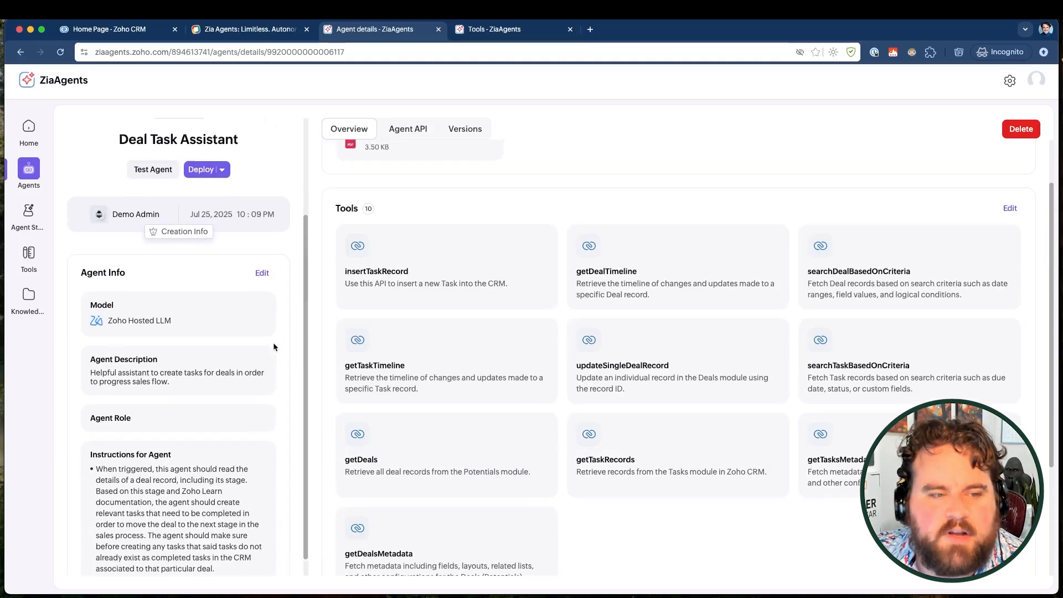
scroll(403, 302, up, 2)
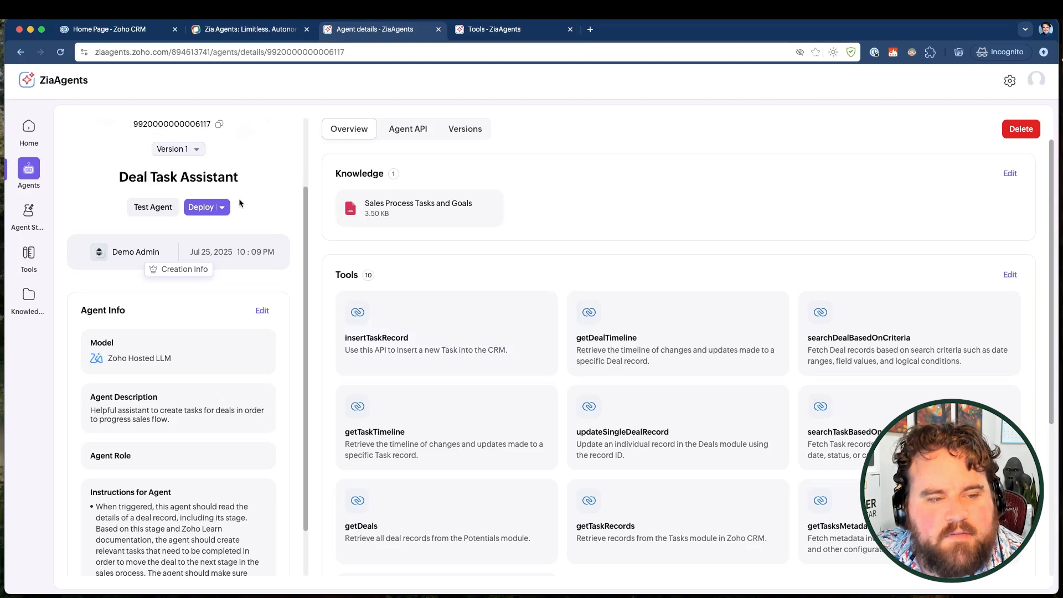
Try to deploy the agent to ZohoCRM as a digital employee, keeping the tool parameters mapped to Model.
click(224, 207)
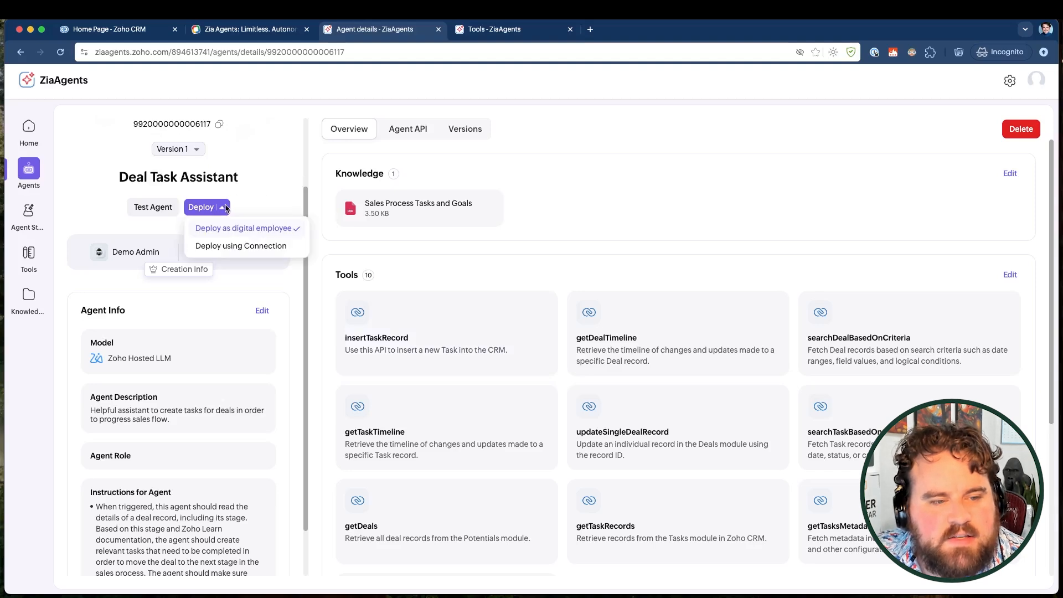
click(261, 227)
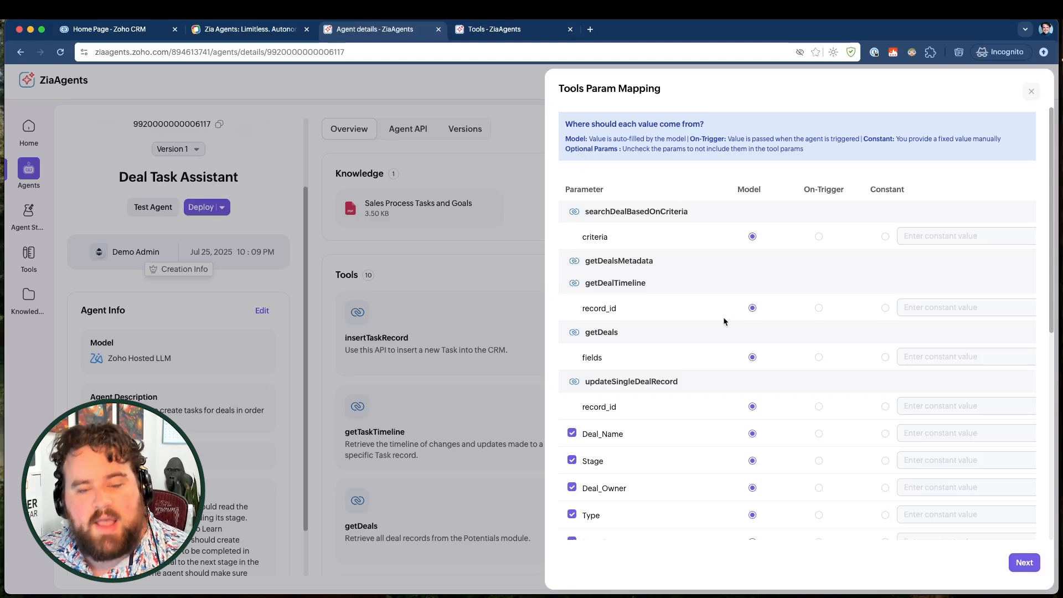
scroll(736, 304, down, 1)
scroll(735, 304, up, 1)
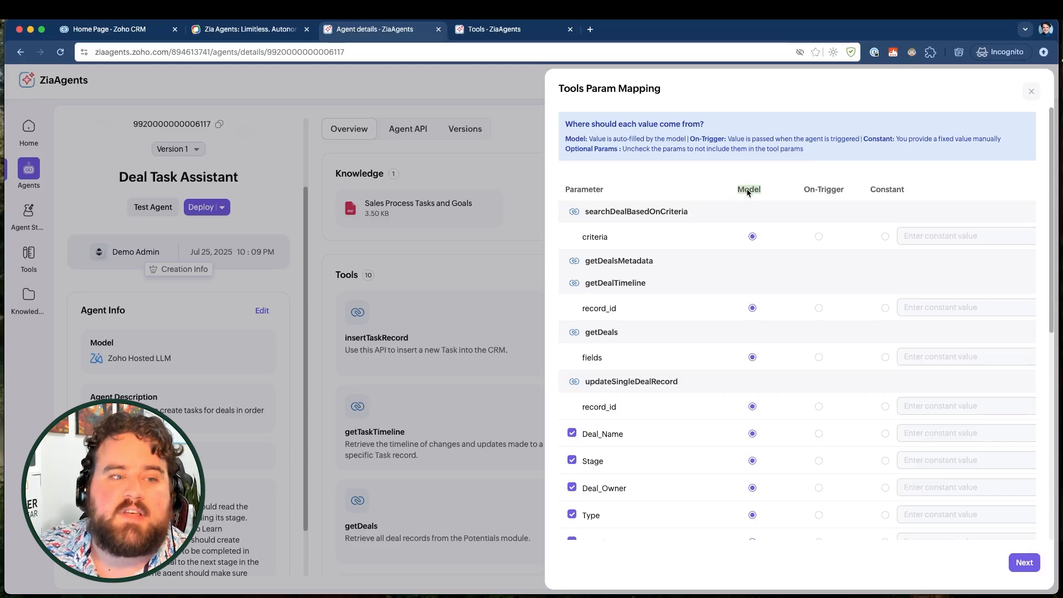
click(1024, 562)
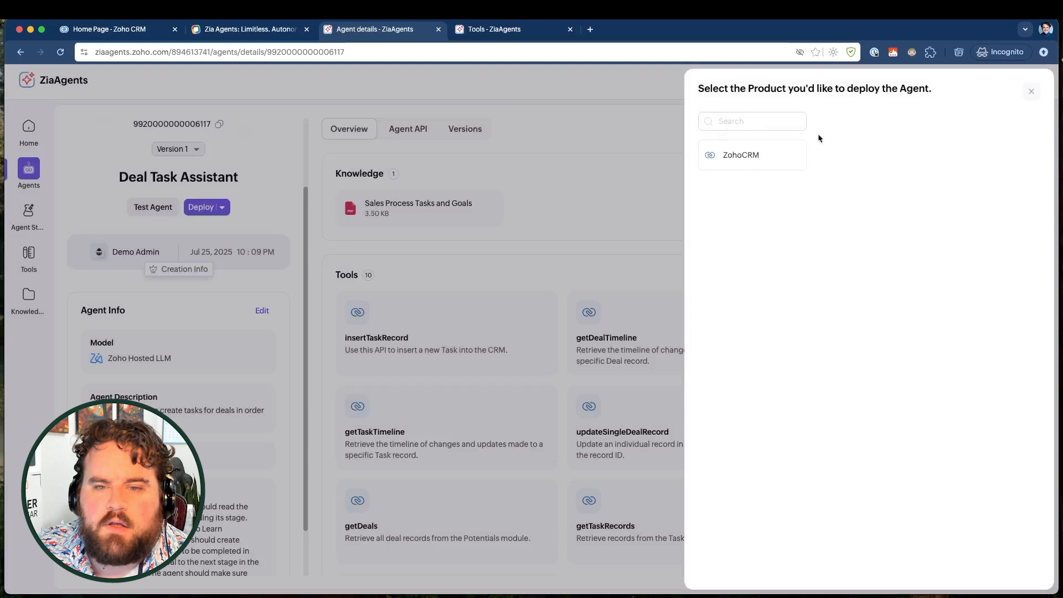
click(775, 160)
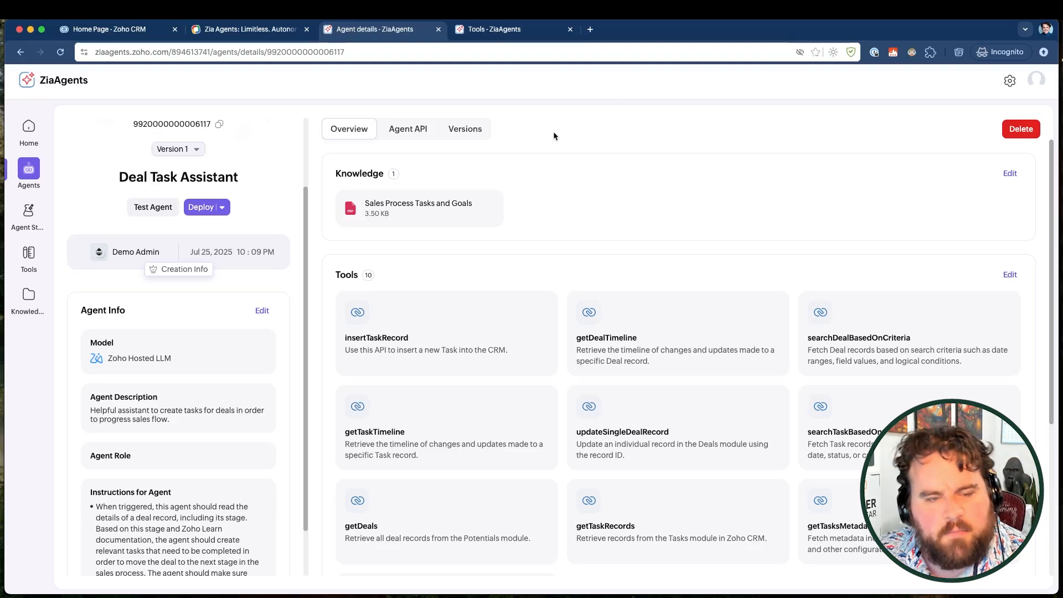
Deploy the Deal Task Assistant to ZohoCRM using the crm connection.
click(223, 207)
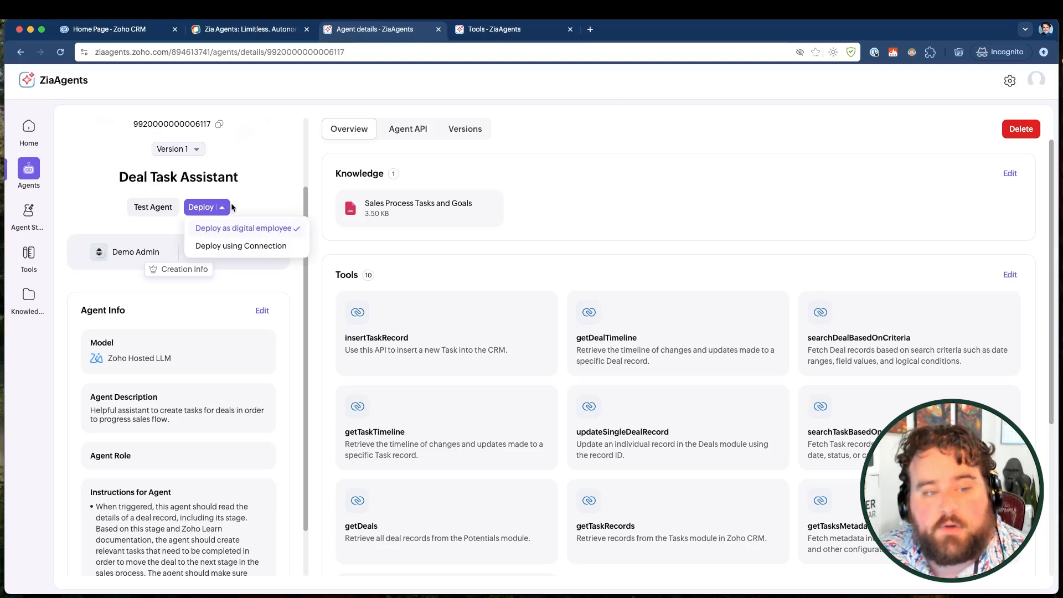
click(248, 246)
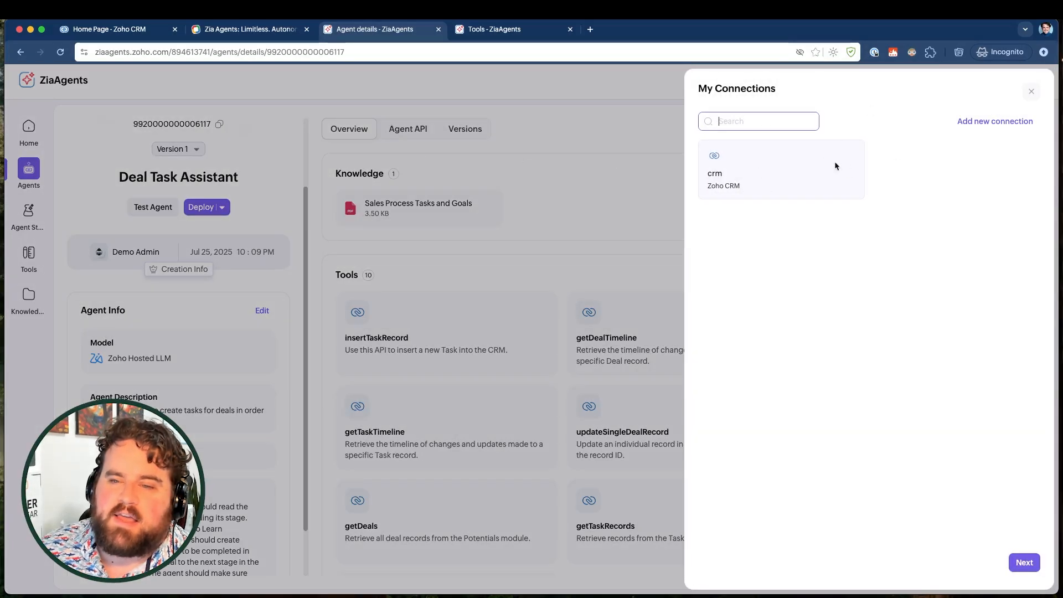
click(745, 177)
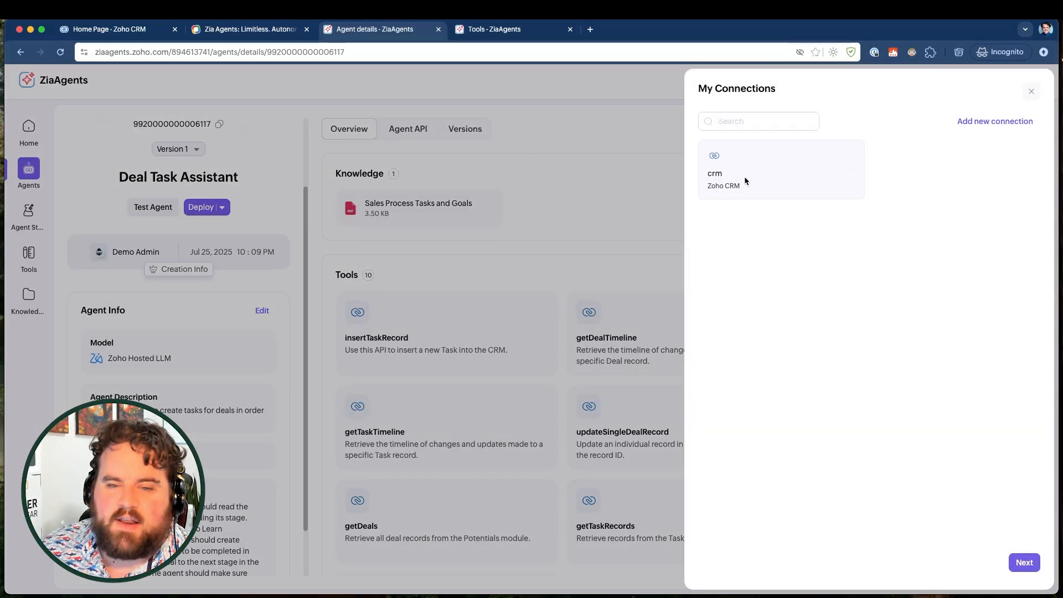
click(1026, 561)
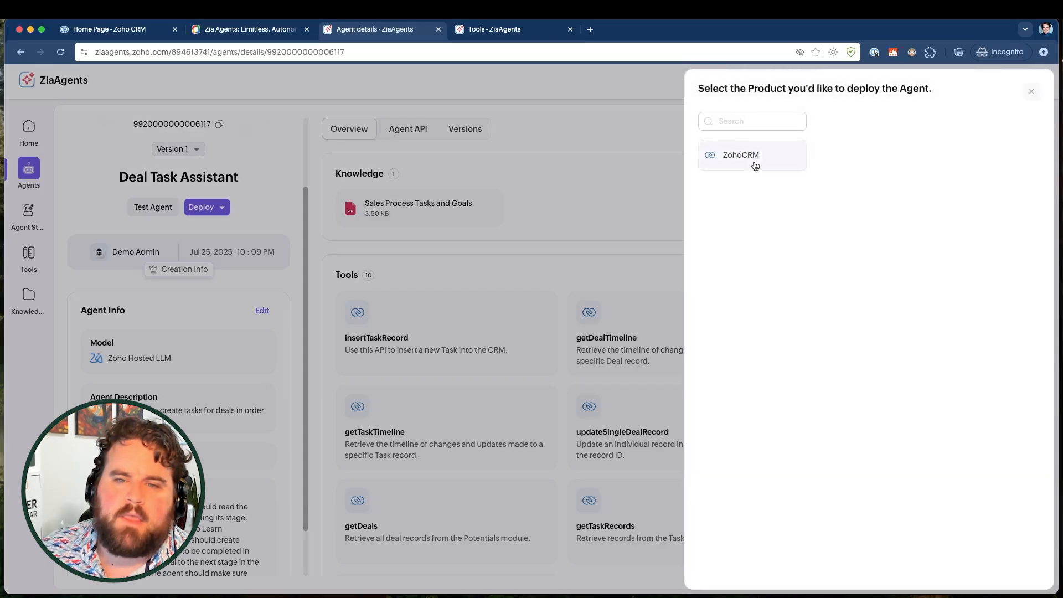
click(758, 166)
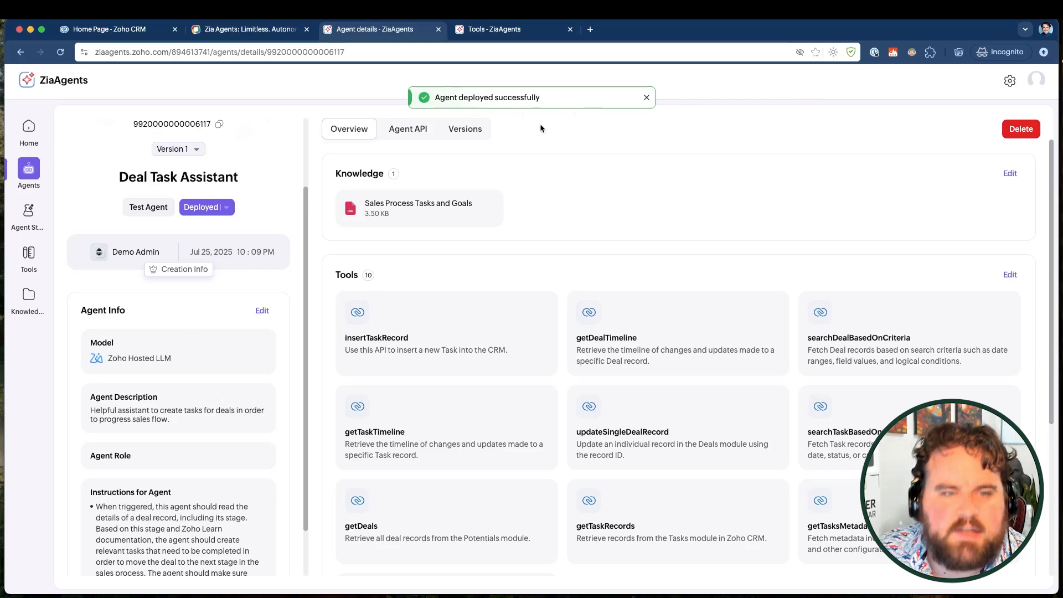
Start a new Cliq bot from the agent's API information and name it DealTasks.
click(397, 128)
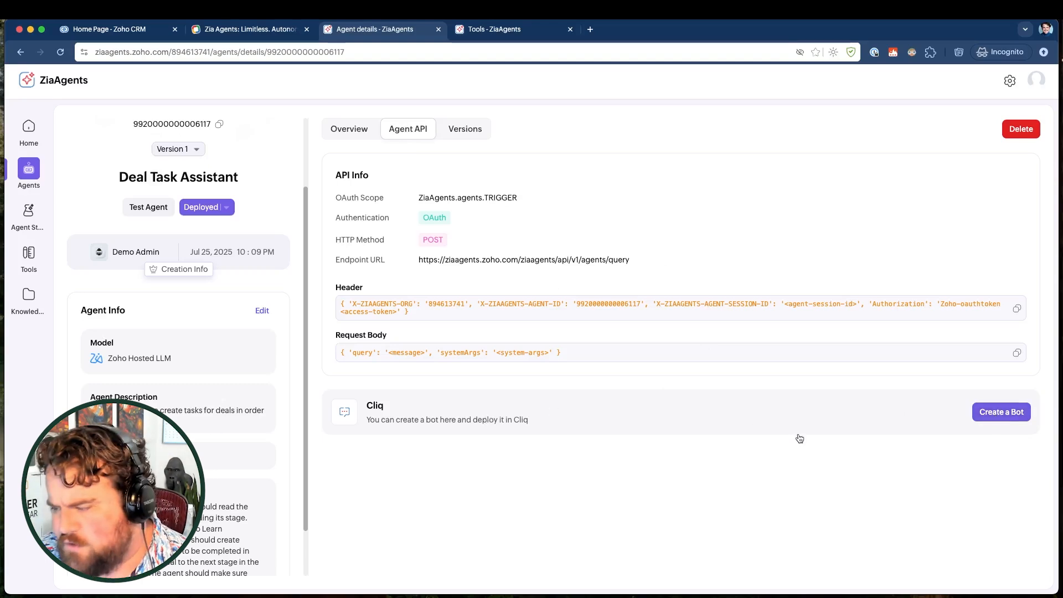
click(999, 411)
click(749, 138)
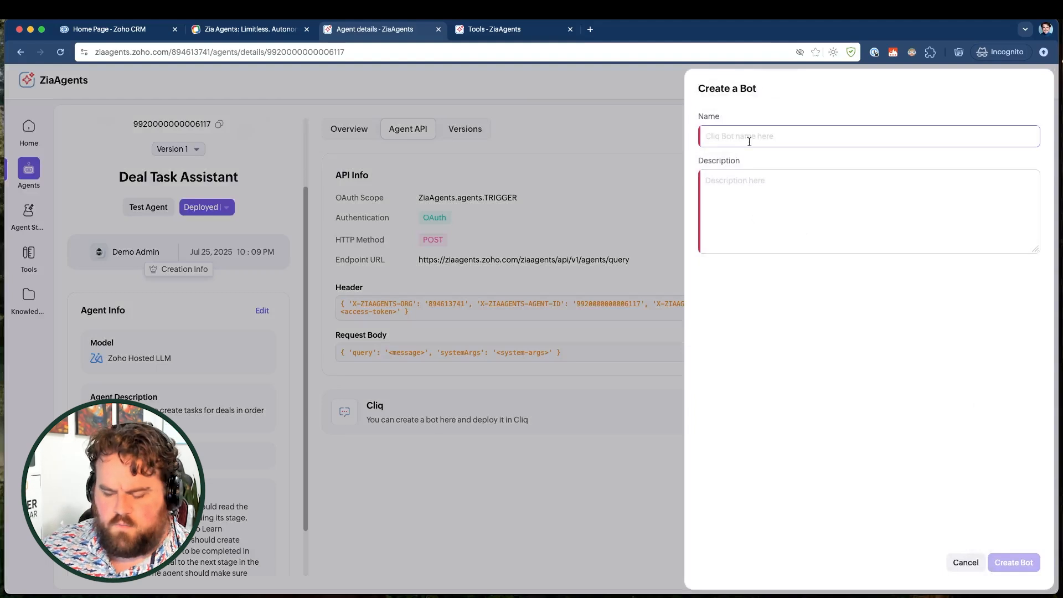
text(Deal)
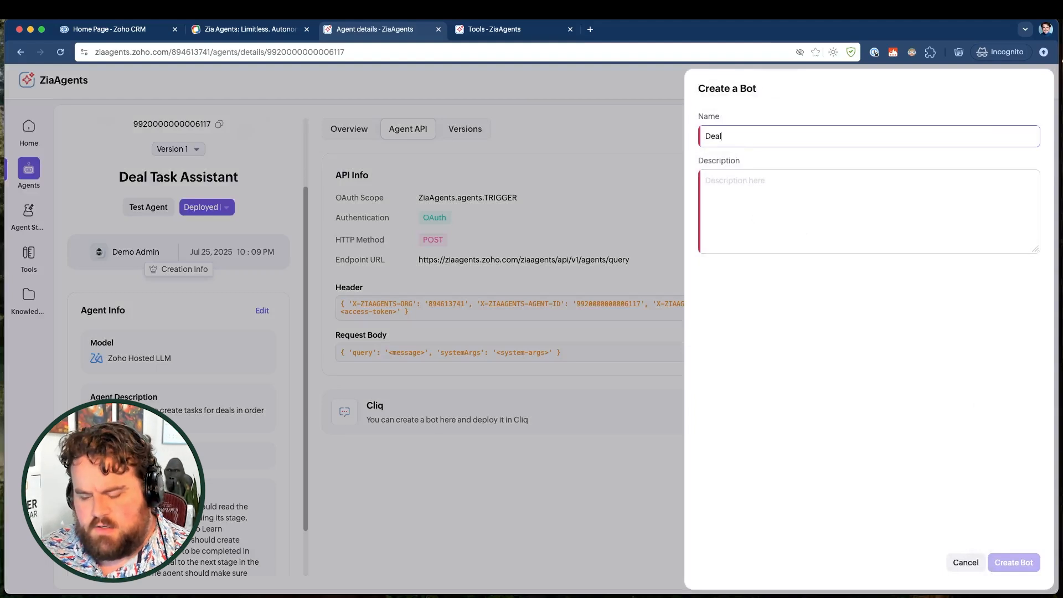
text(Tasks)
key(Tab)
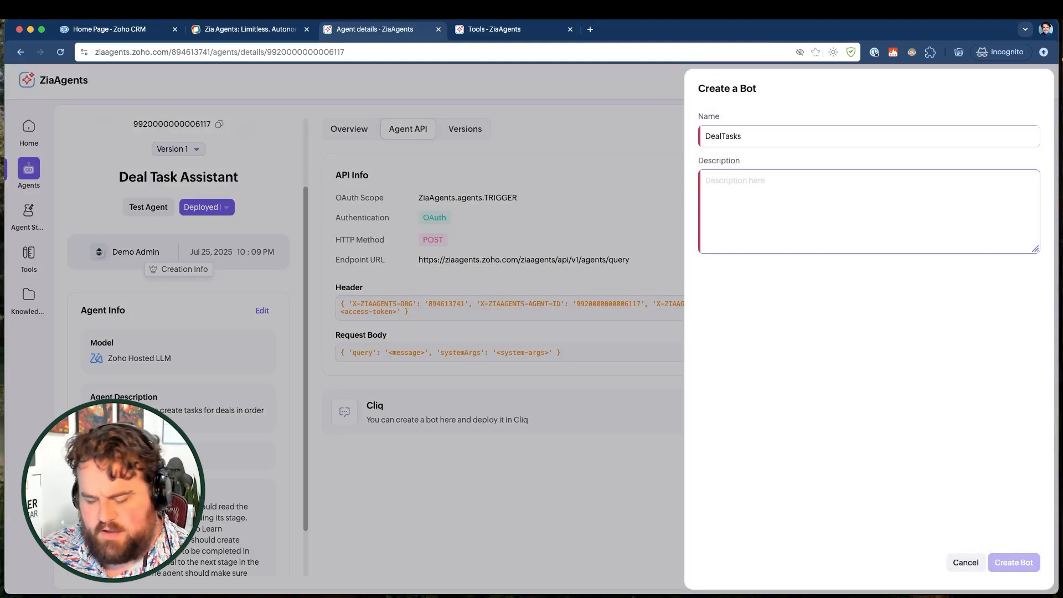
Enter the bot description "DealTask is a bot that uses the Deal Task Assistant Zia Agent".
text(DealTask is a b)
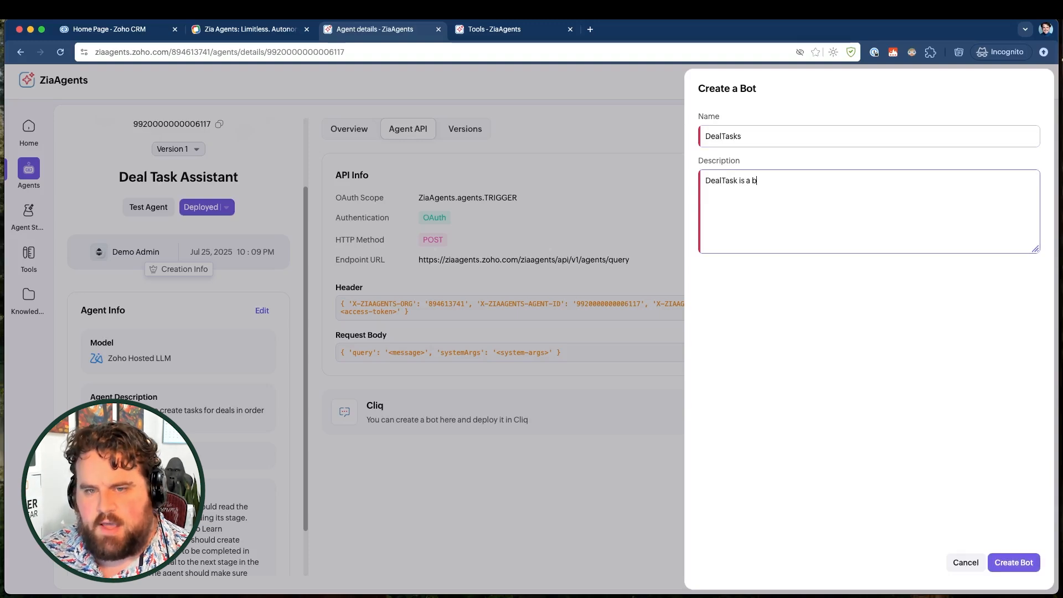
text(ot that uses the Deal)
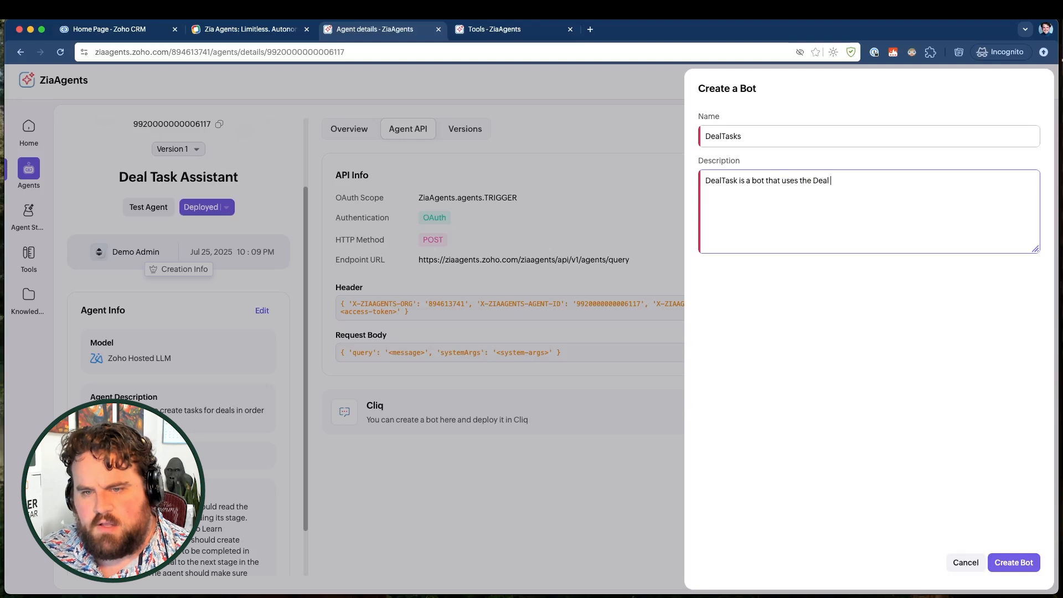
text( Task Assistant Zia Agent)
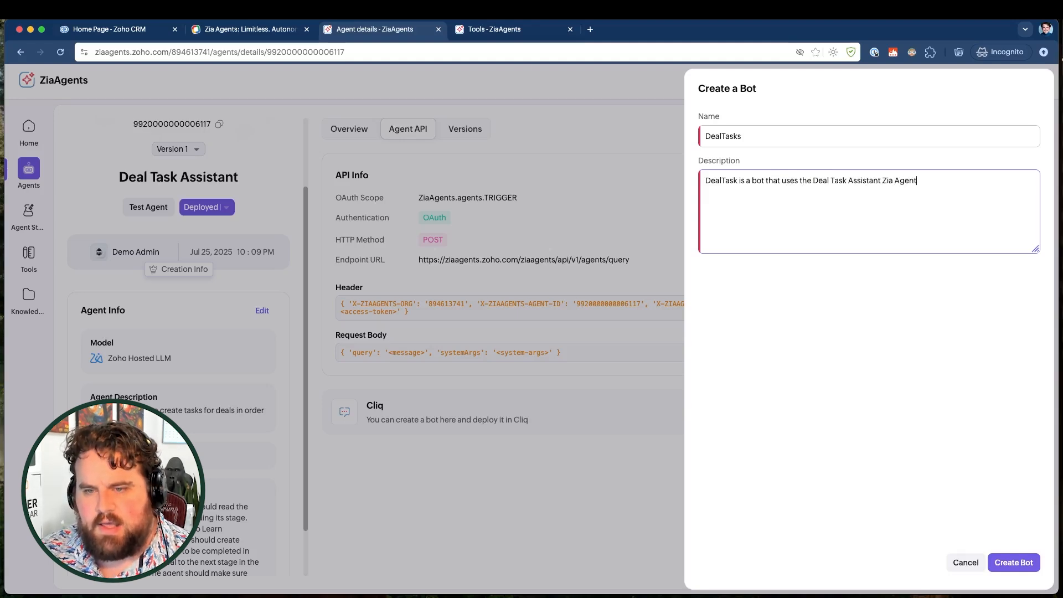
Create the DealTasks bot and open its chat in Zoho Cliq.
click(1011, 562)
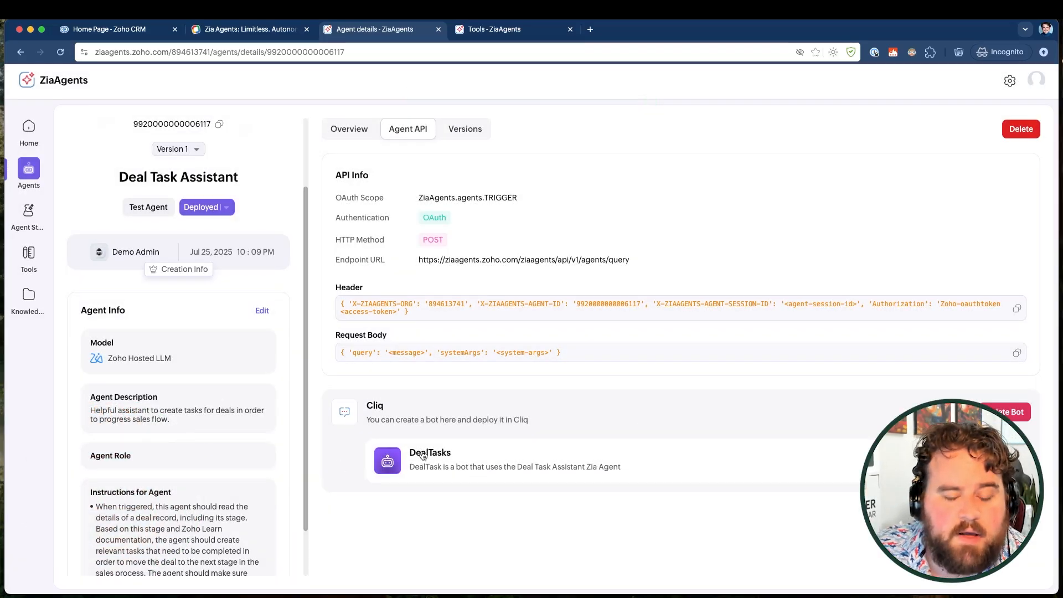
click(446, 452)
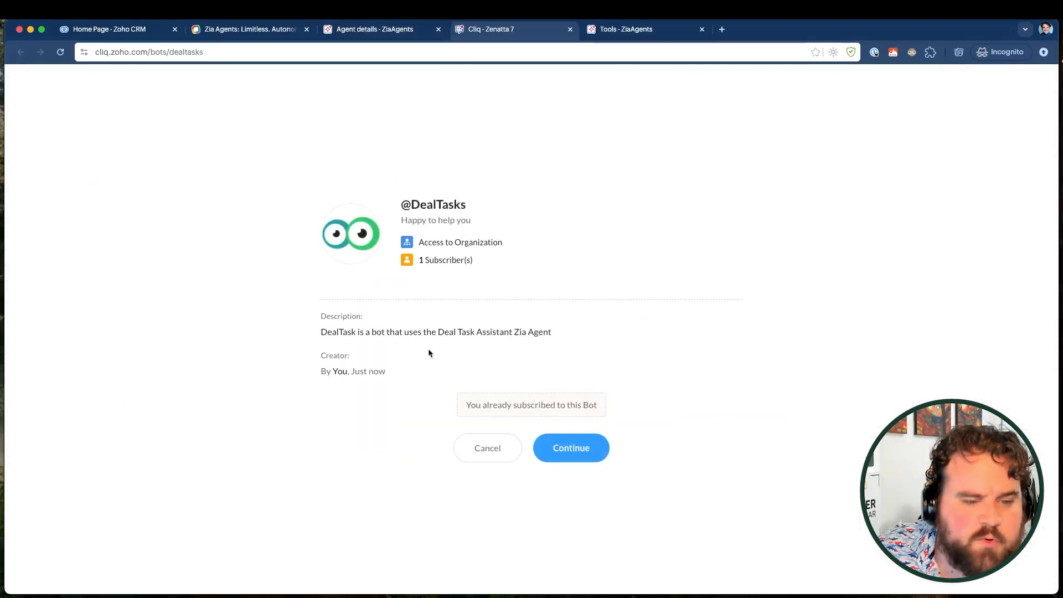
click(567, 452)
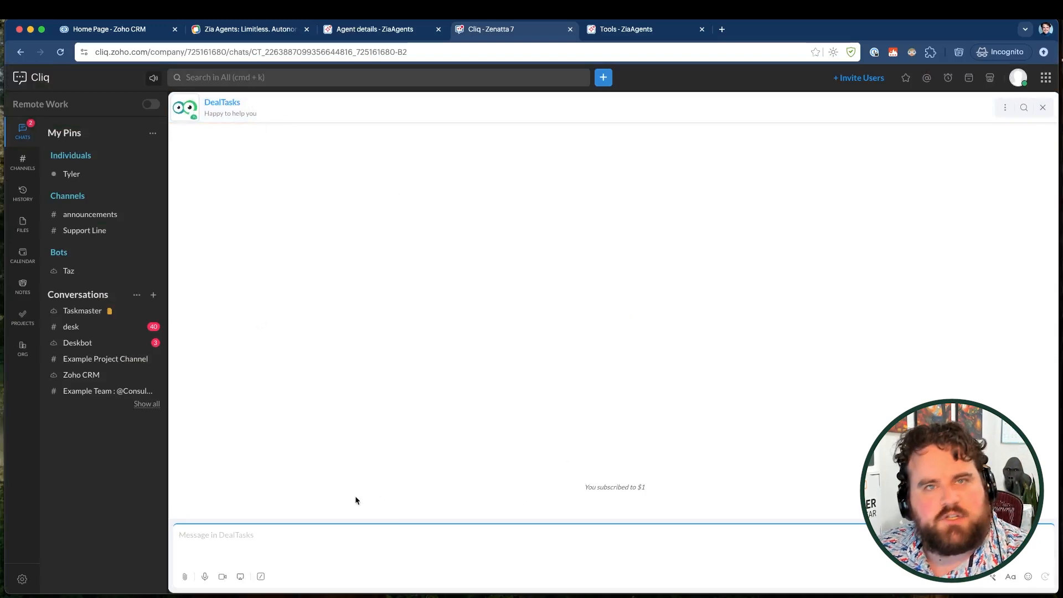
Ask the DealTasks bot "What is my deal with the highest value?" and allow it to access the account details.
text(What is my deal with the highest value?)
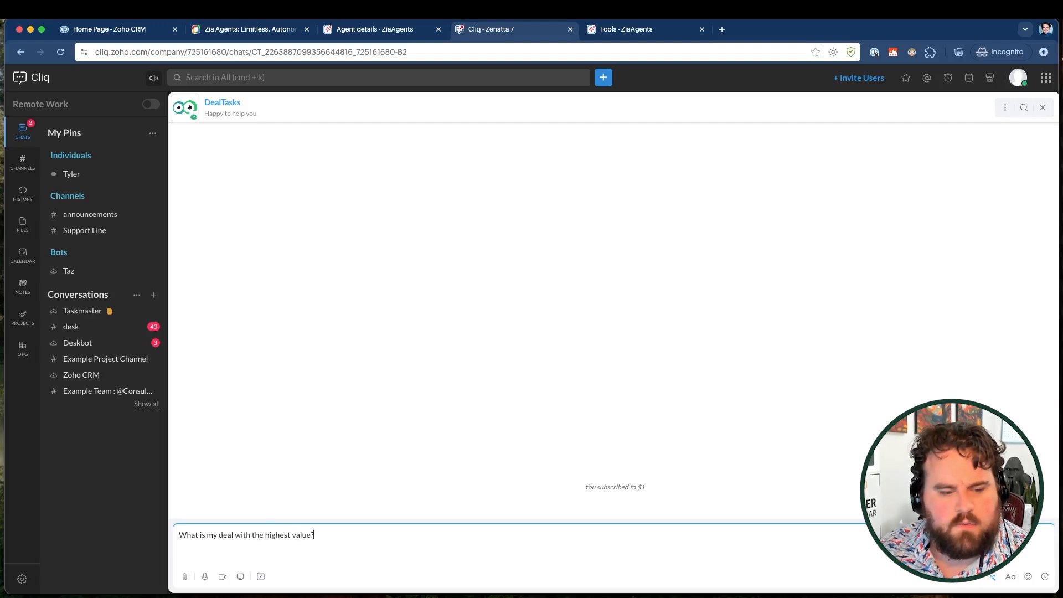
key(Return)
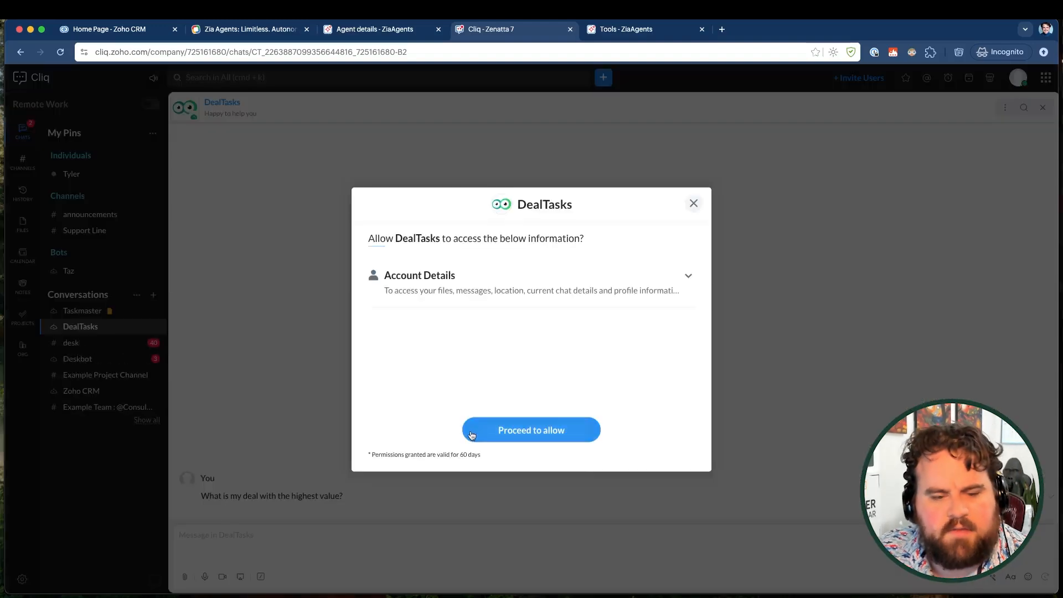
click(489, 429)
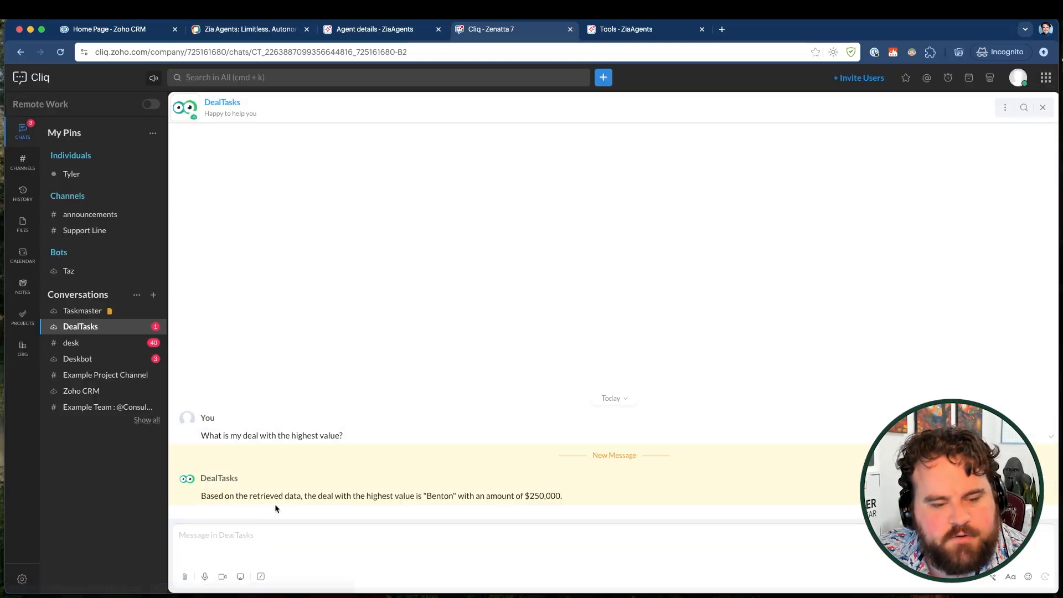
drag(361, 496, 500, 496)
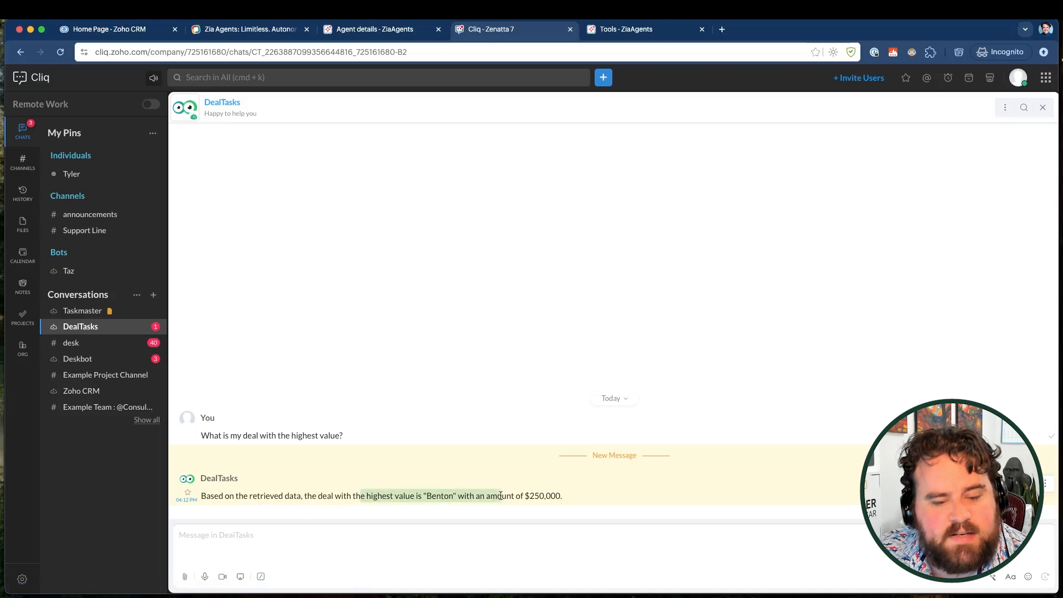
click(571, 496)
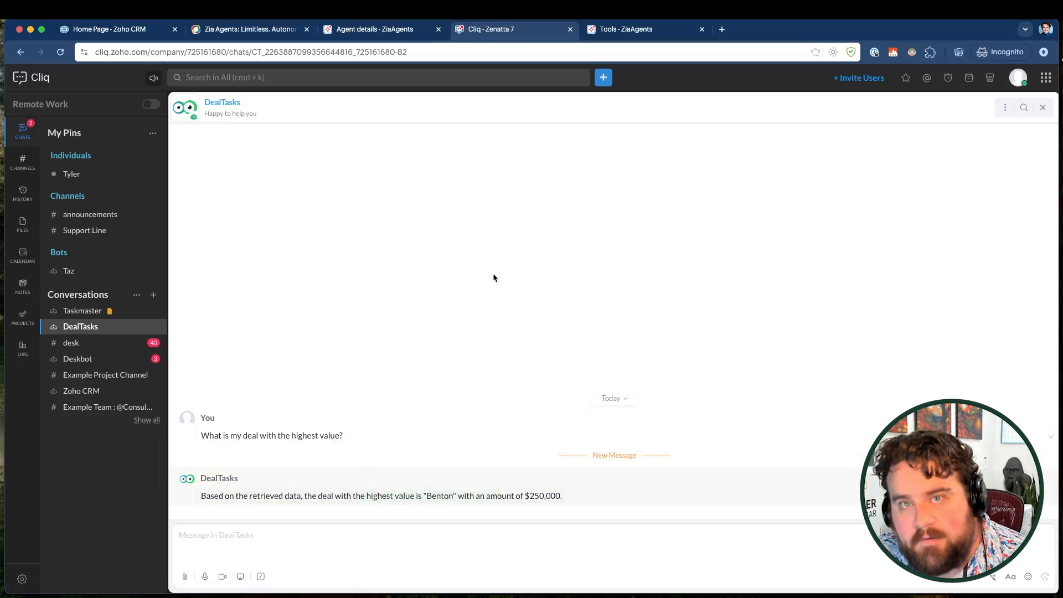
Switch to Zoho CRM and sort the All Deals list by Amount in descending order to check the bot's answer.
click(122, 29)
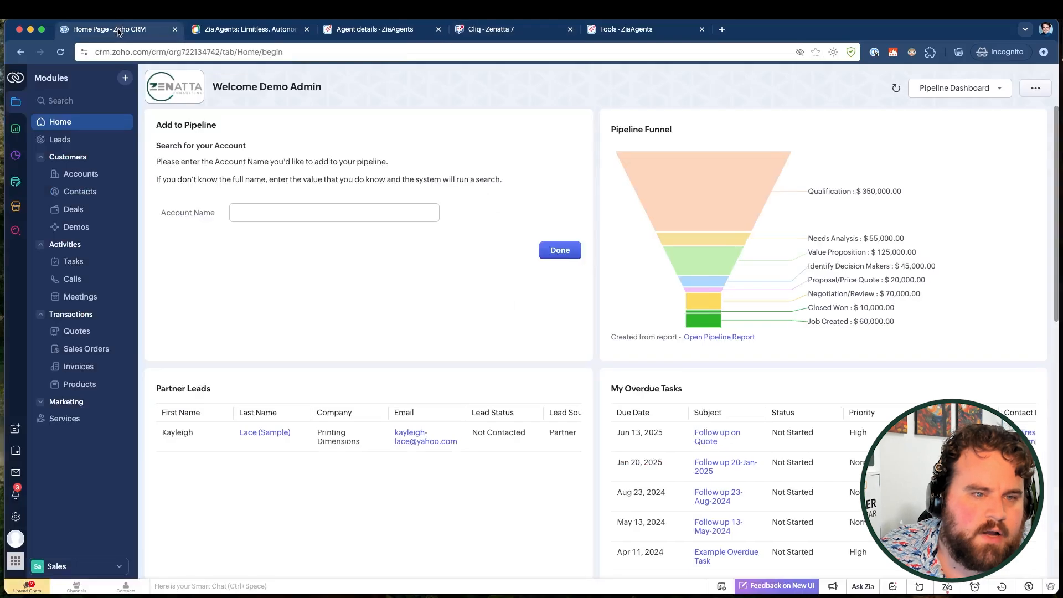
click(75, 214)
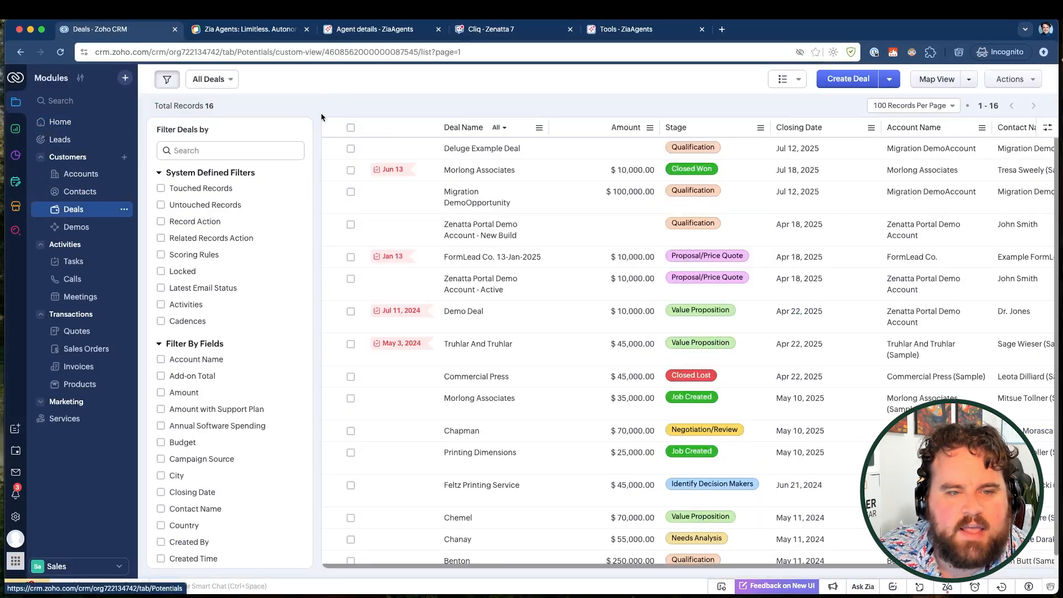
click(649, 127)
click(666, 161)
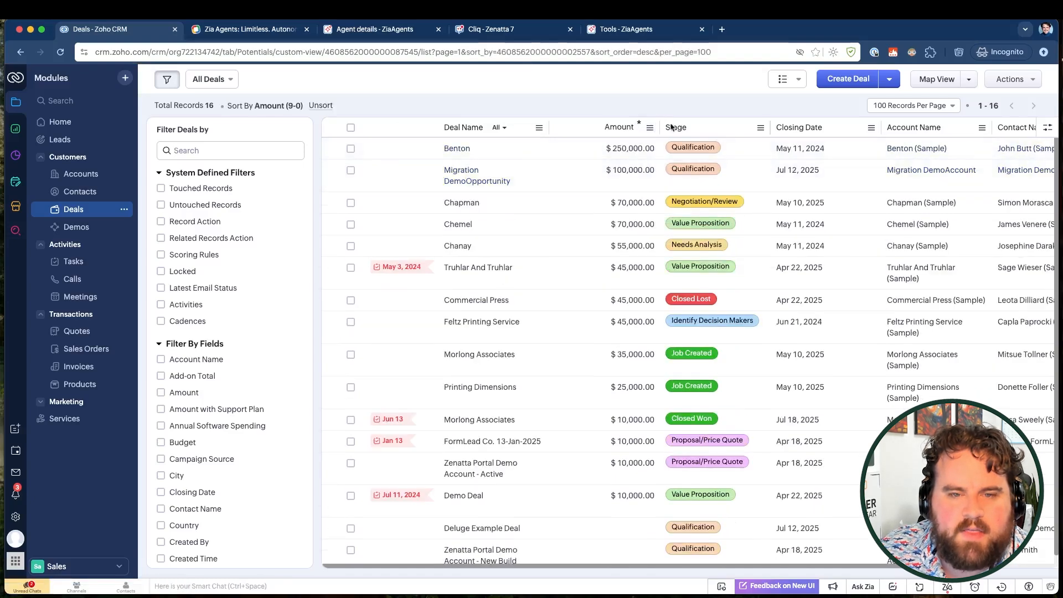